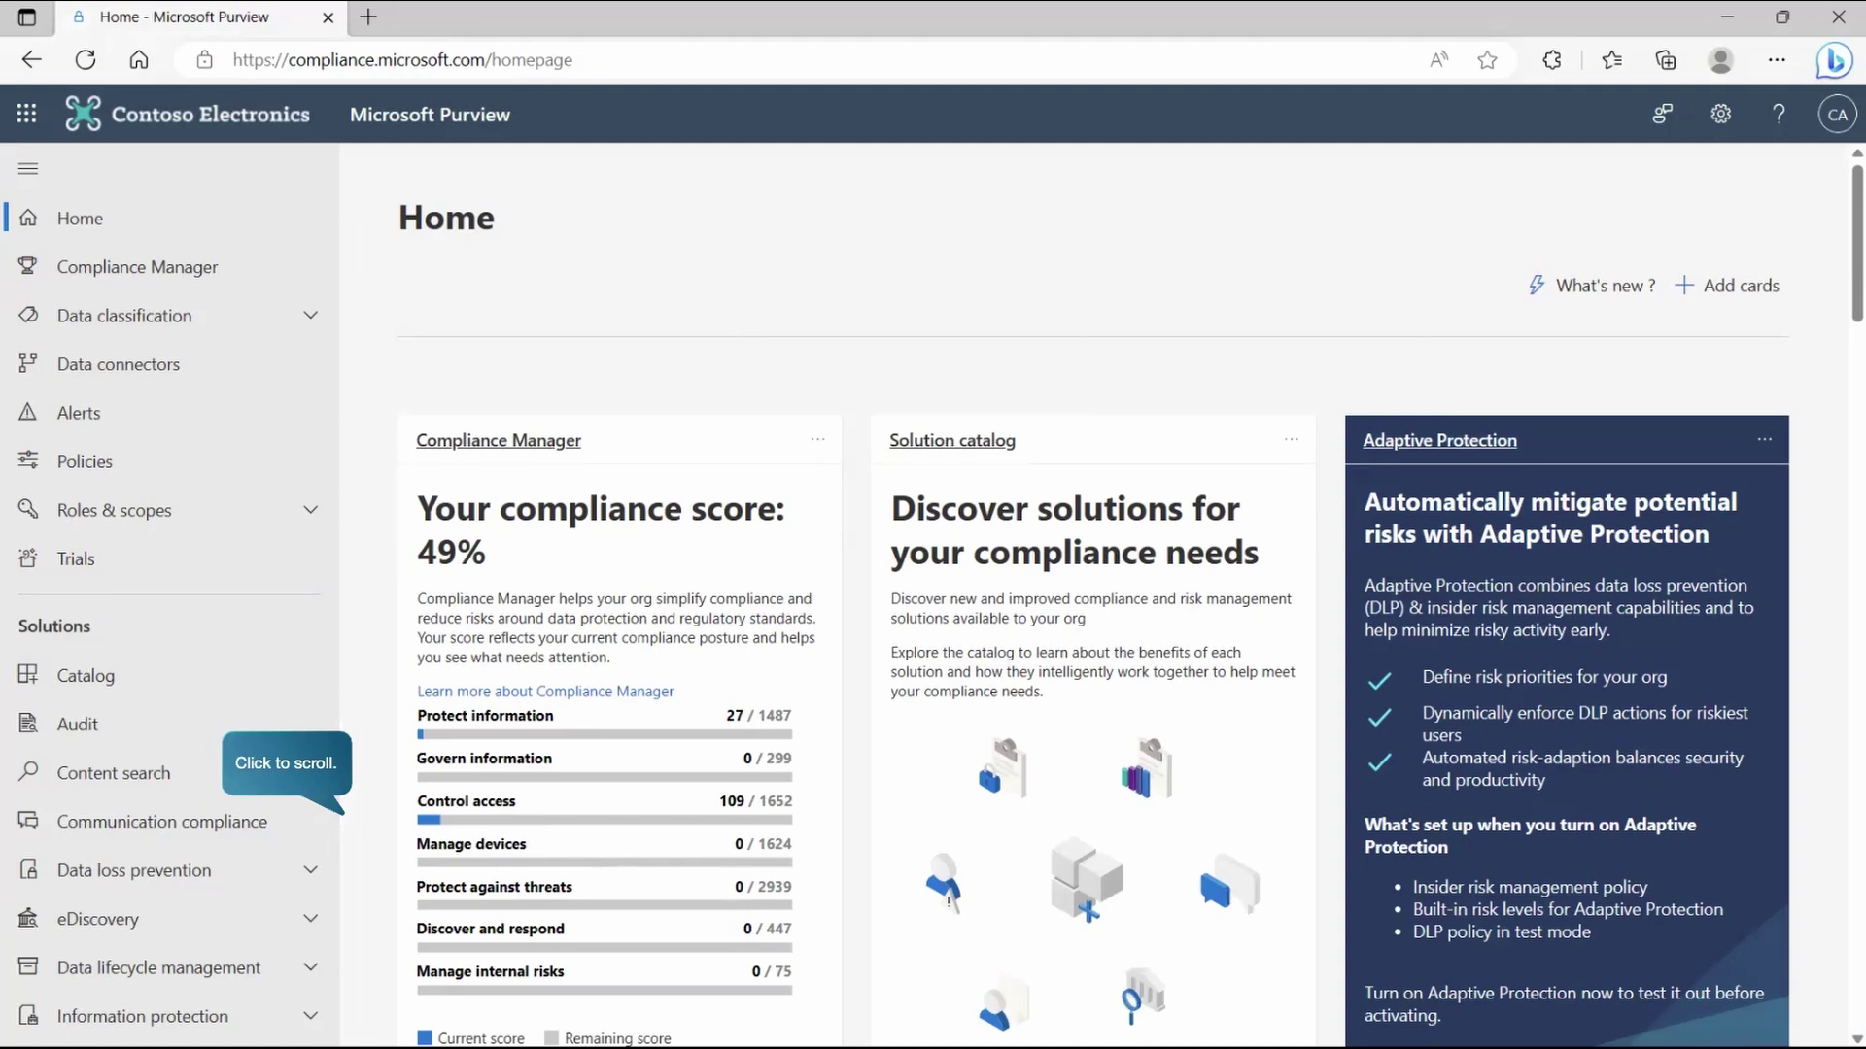
# - Go to Information protection > Labels, select Project Obsidian, and open it in the Edit label wizard
pyautogui.click(342, 812)
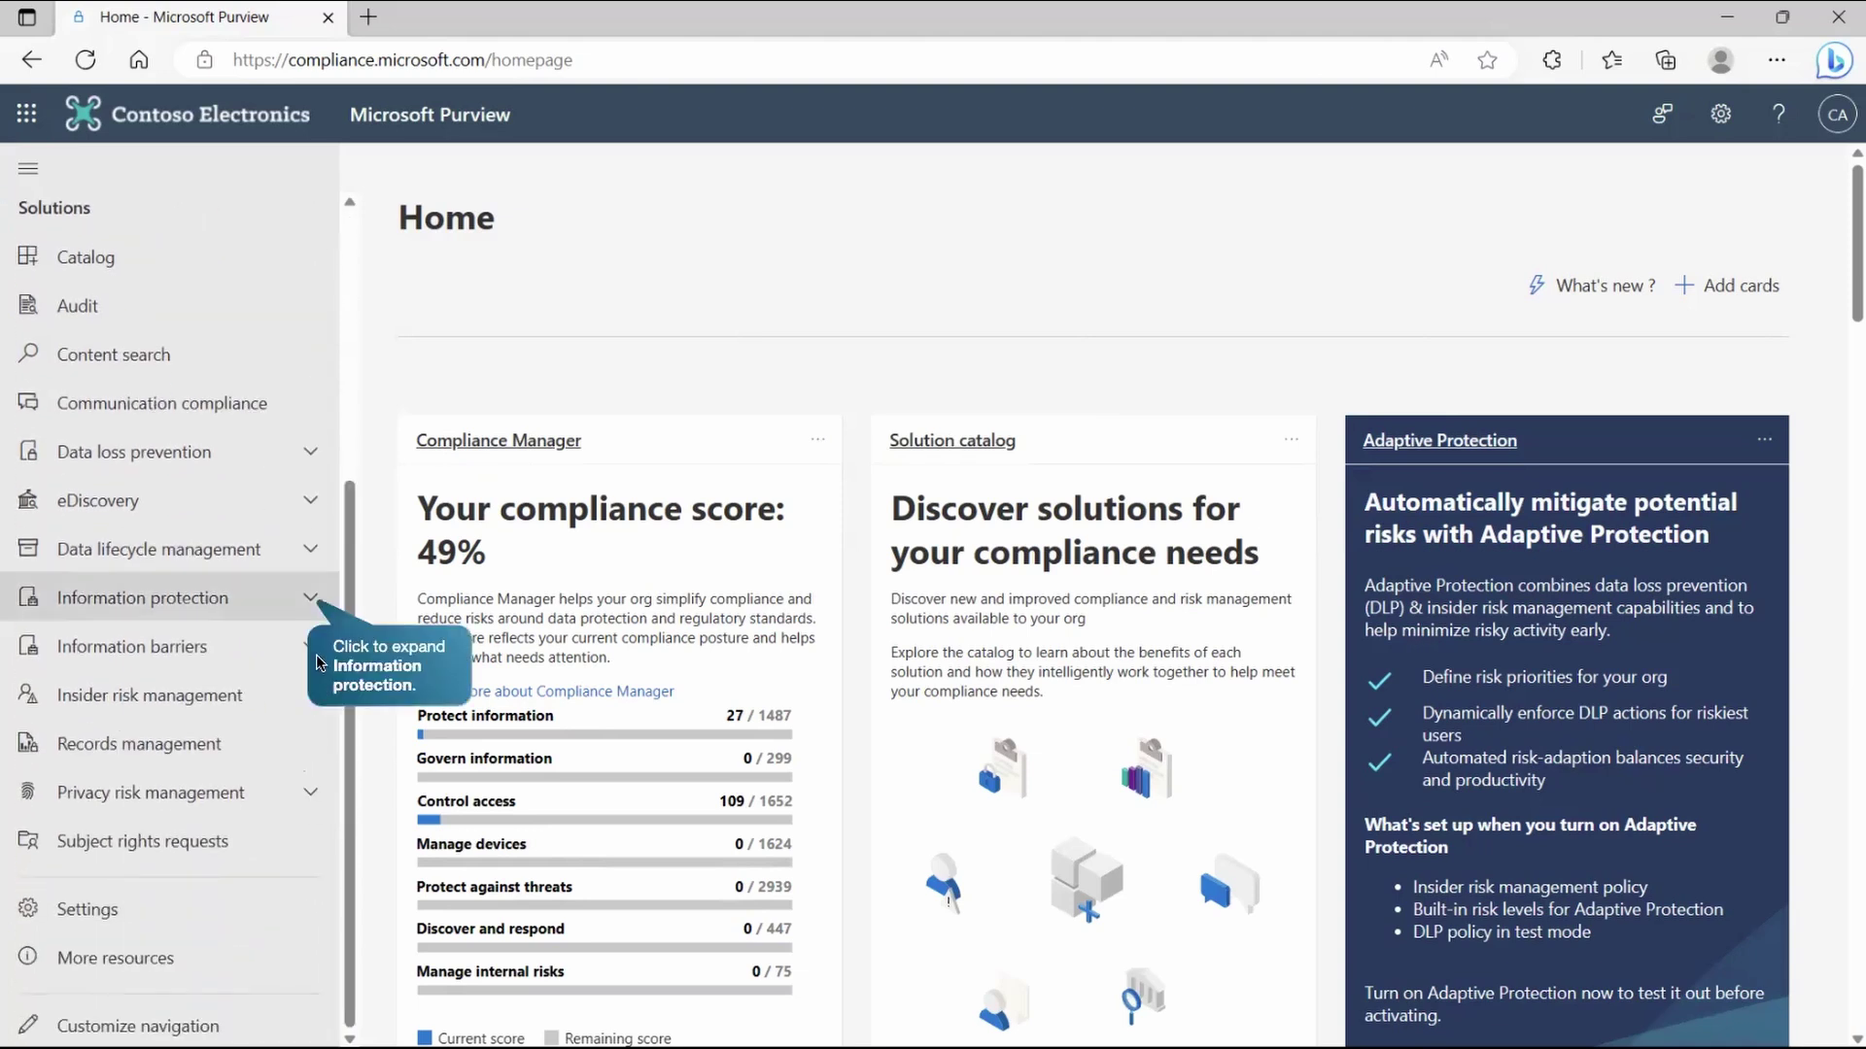
pyautogui.click(309, 614)
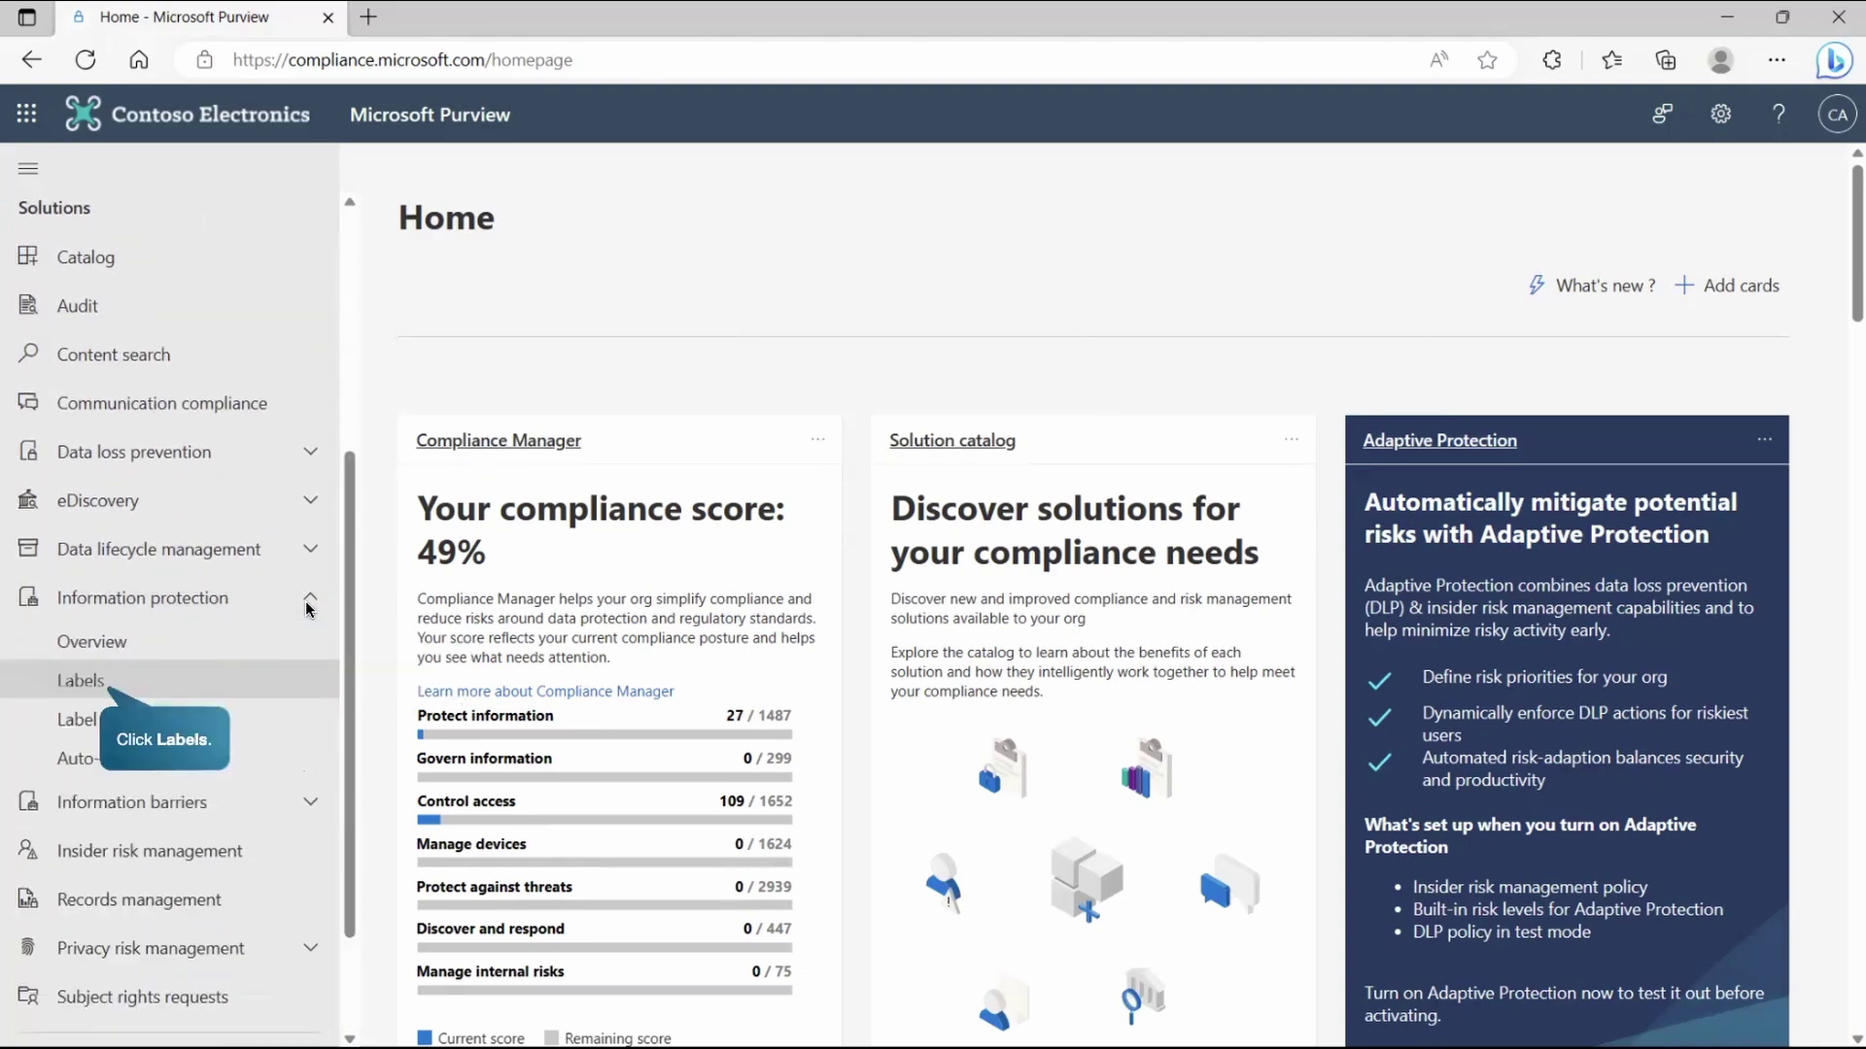
pyautogui.click(129, 684)
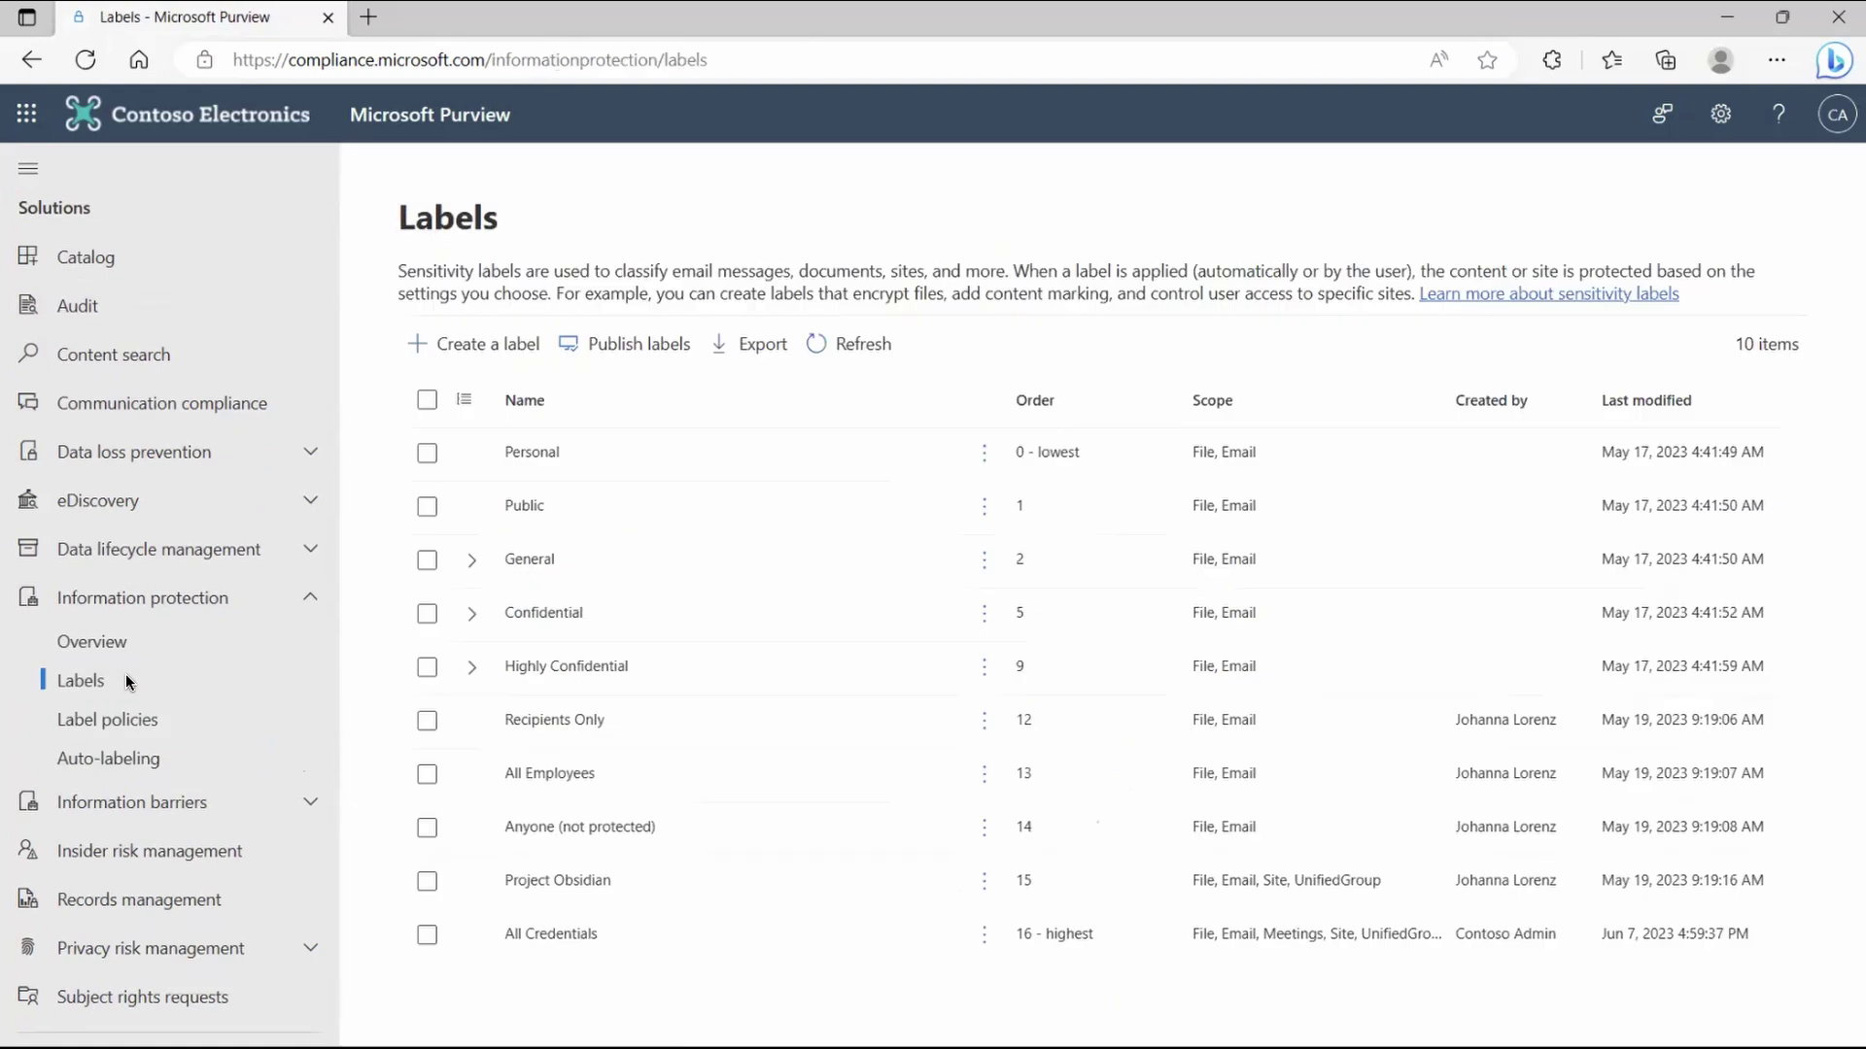
pyautogui.click(626, 883)
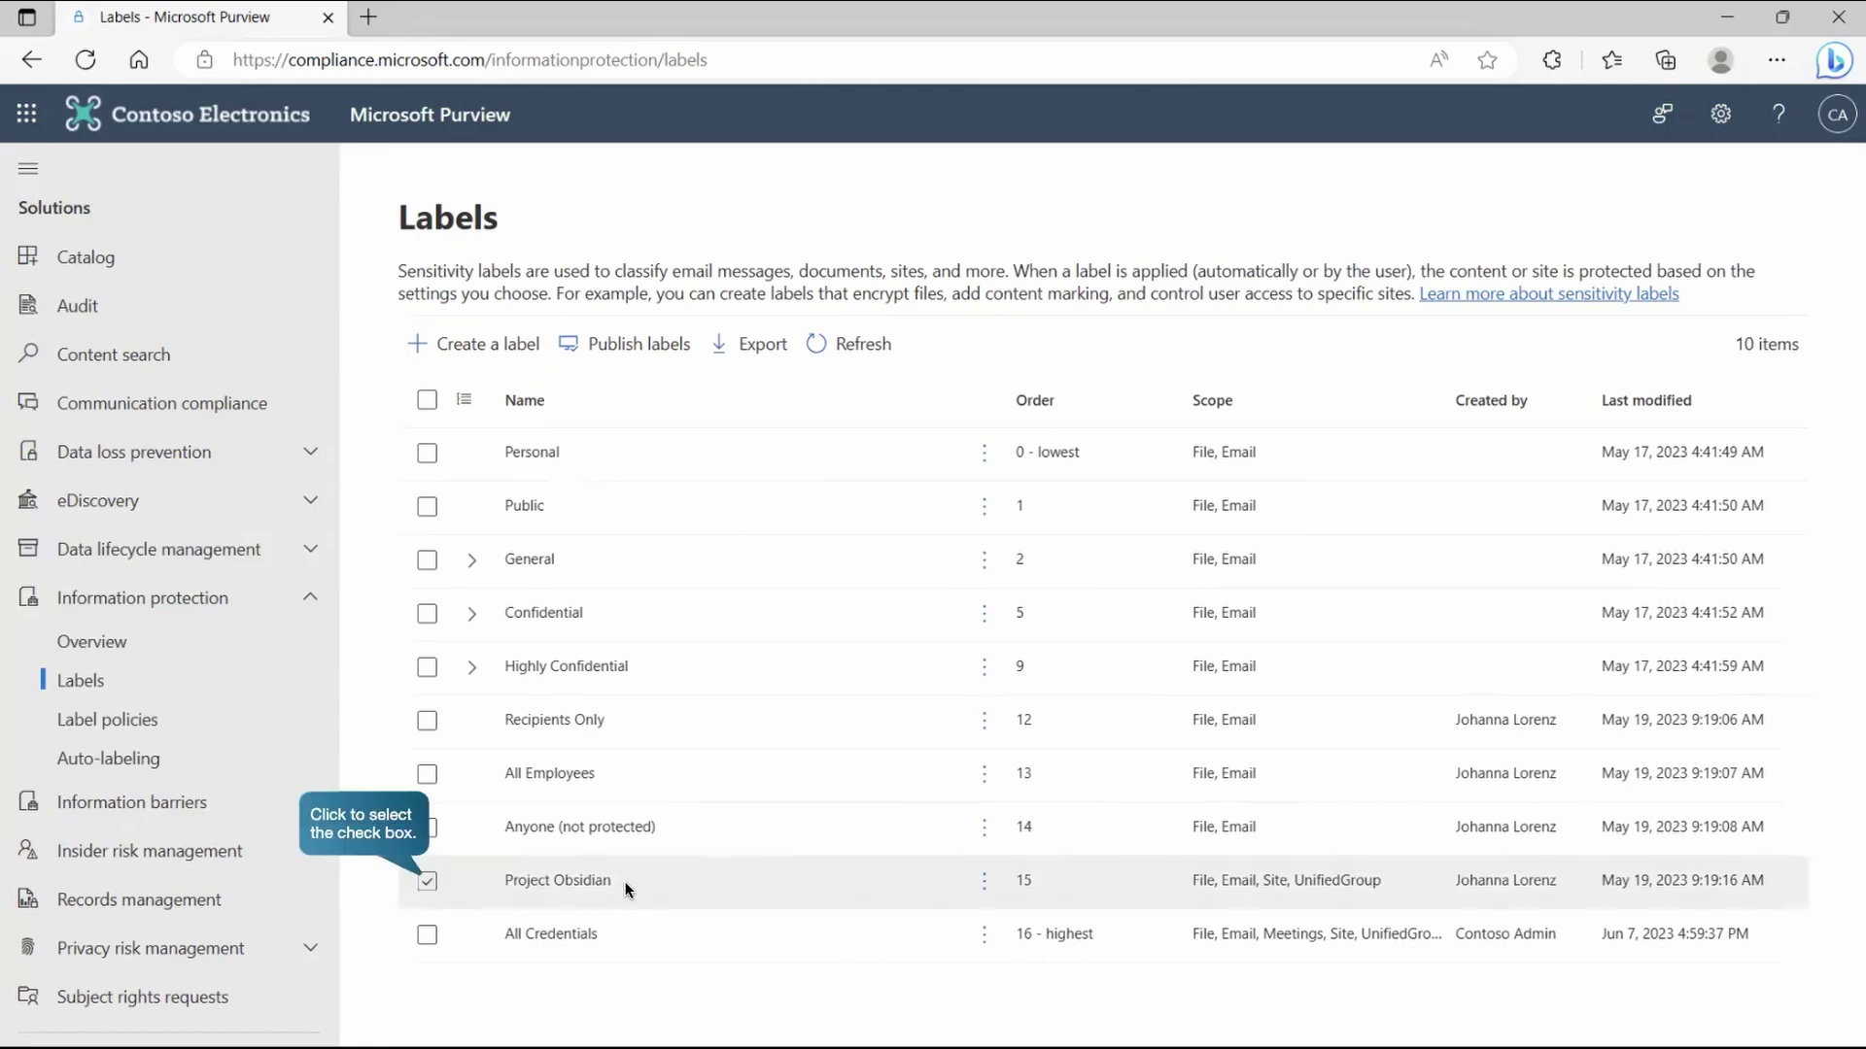
pyautogui.click(572, 888)
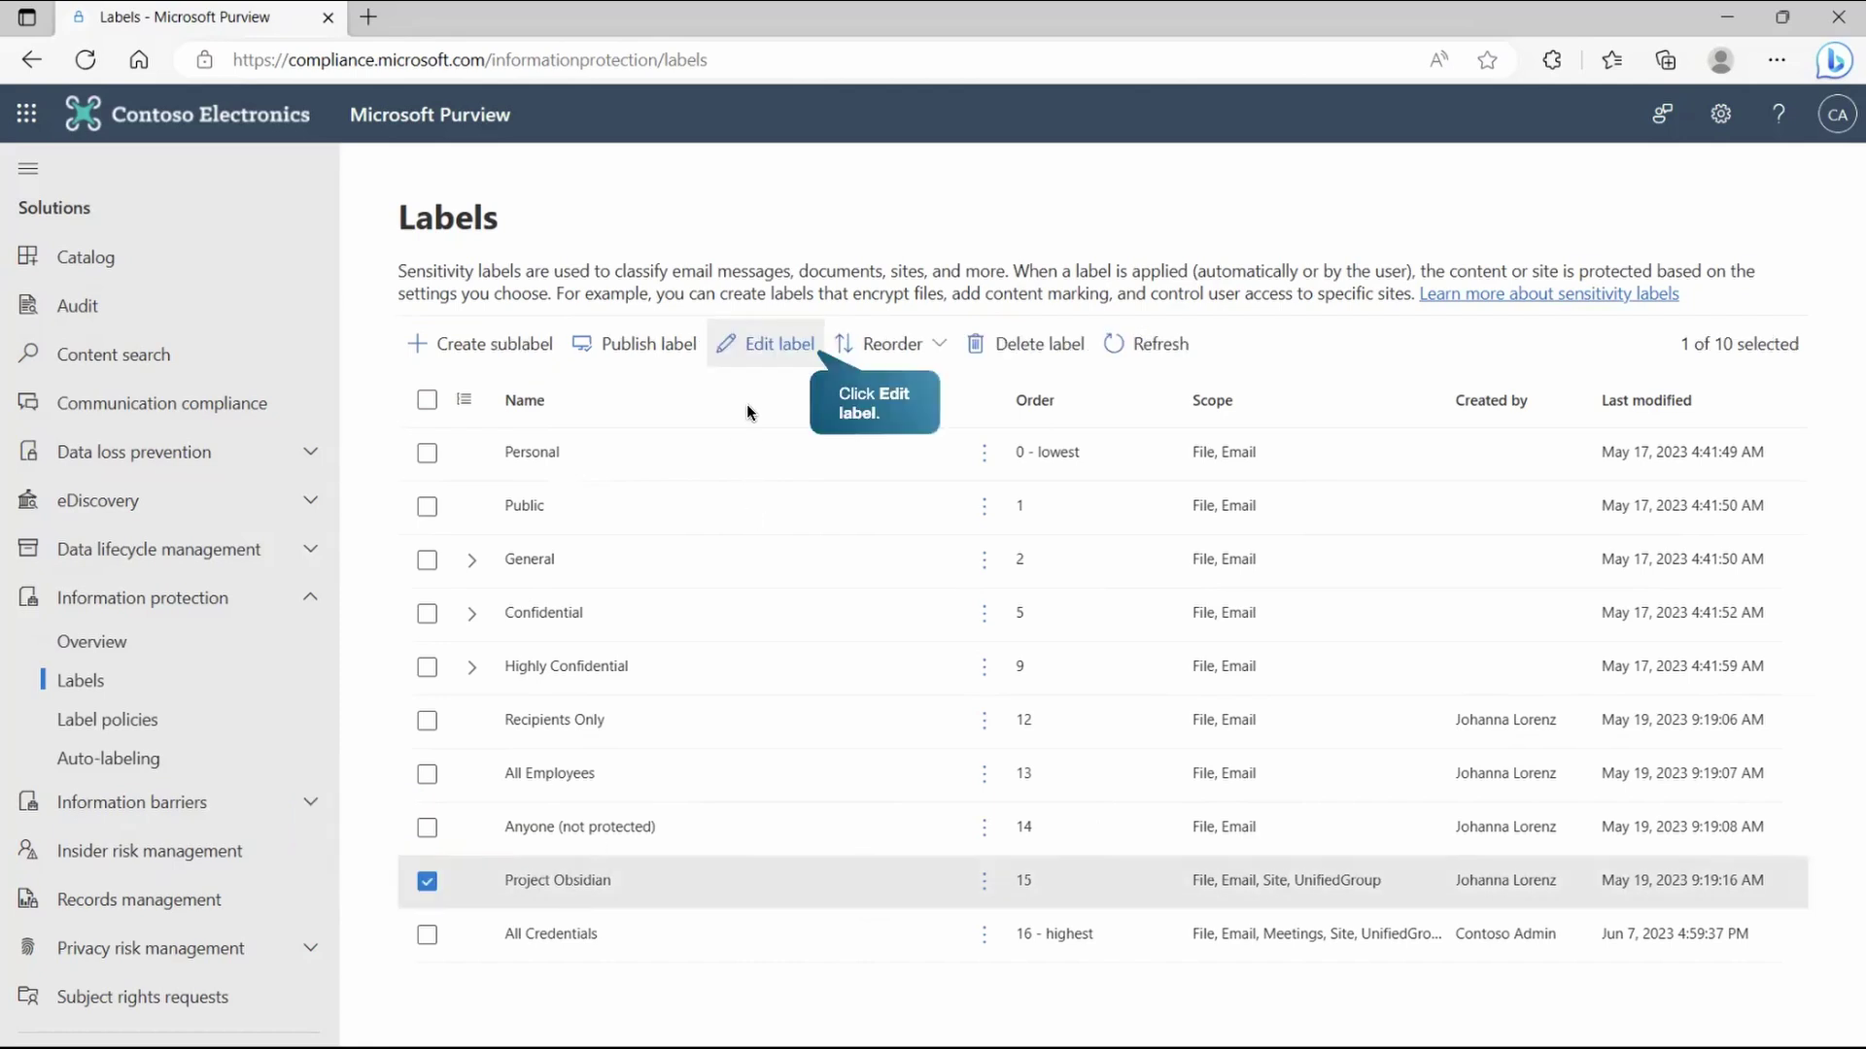
pyautogui.click(766, 342)
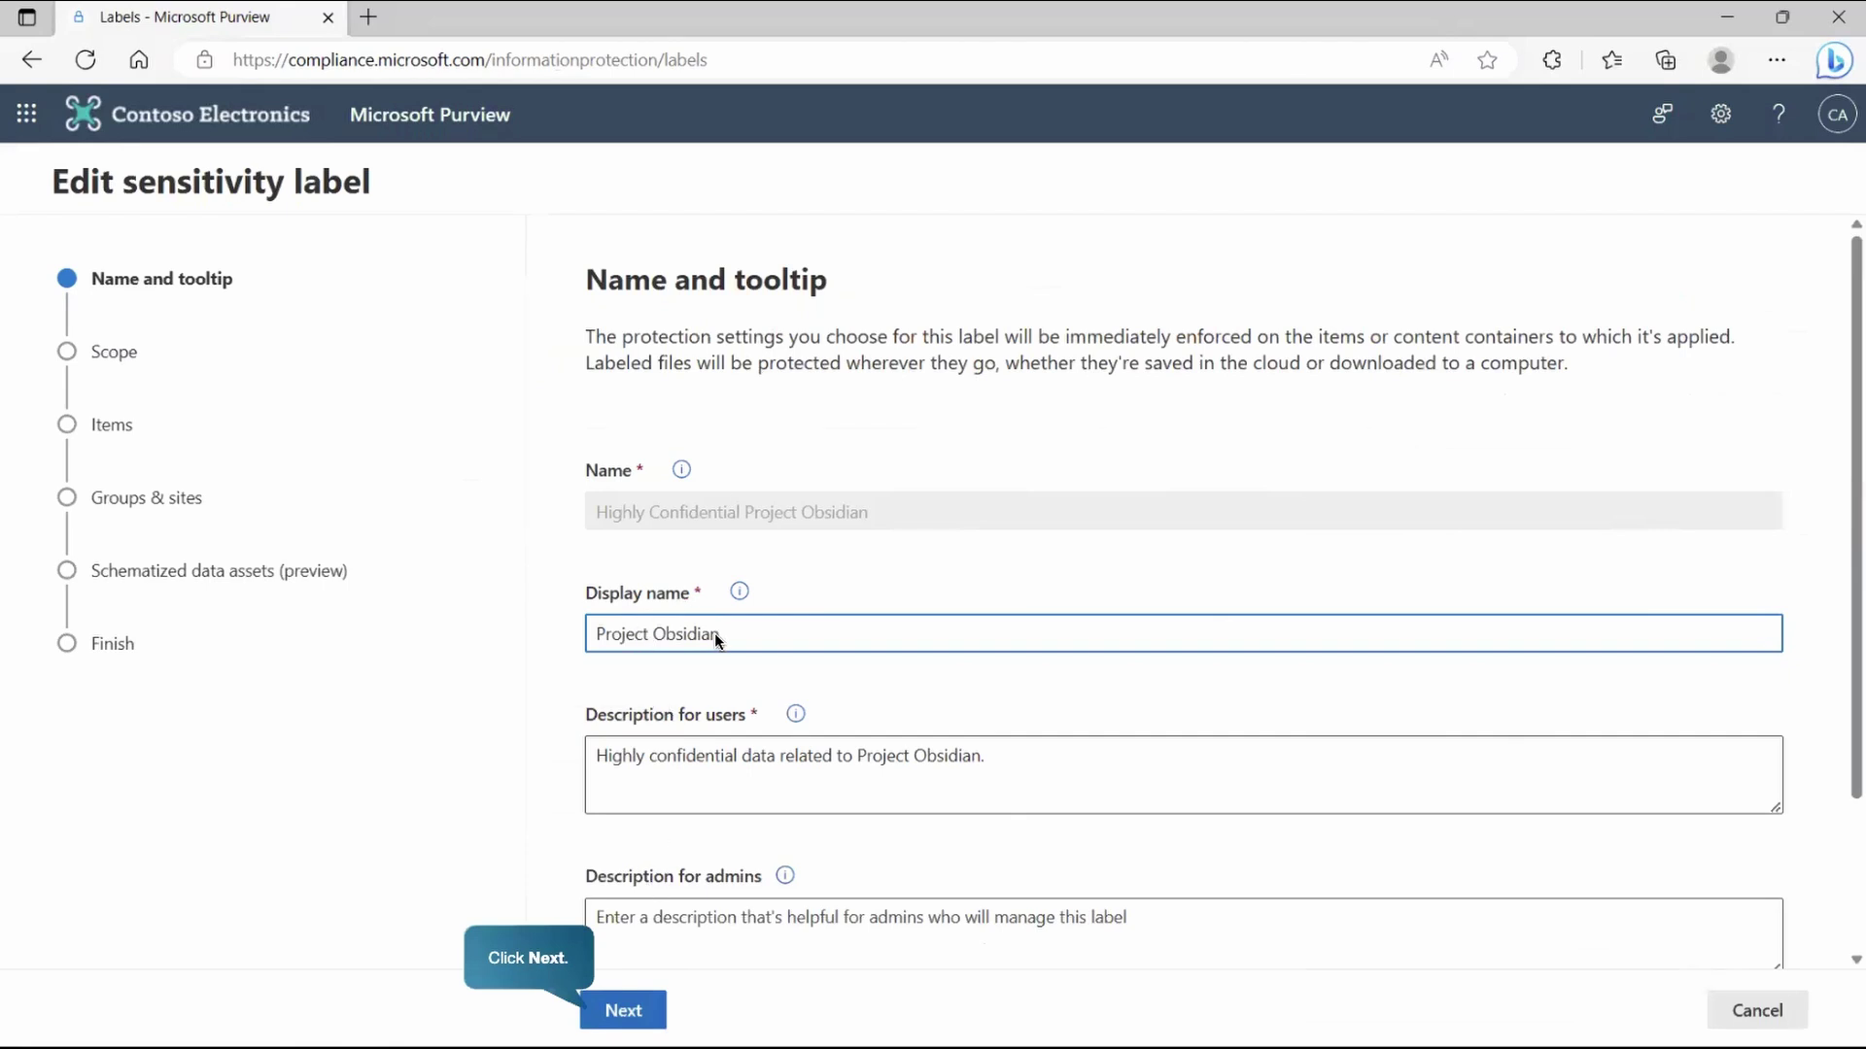
# - Add Meetings to the Project Obsidian label's scope and enable Protect Teams meetings and chats
pyautogui.click(629, 1010)
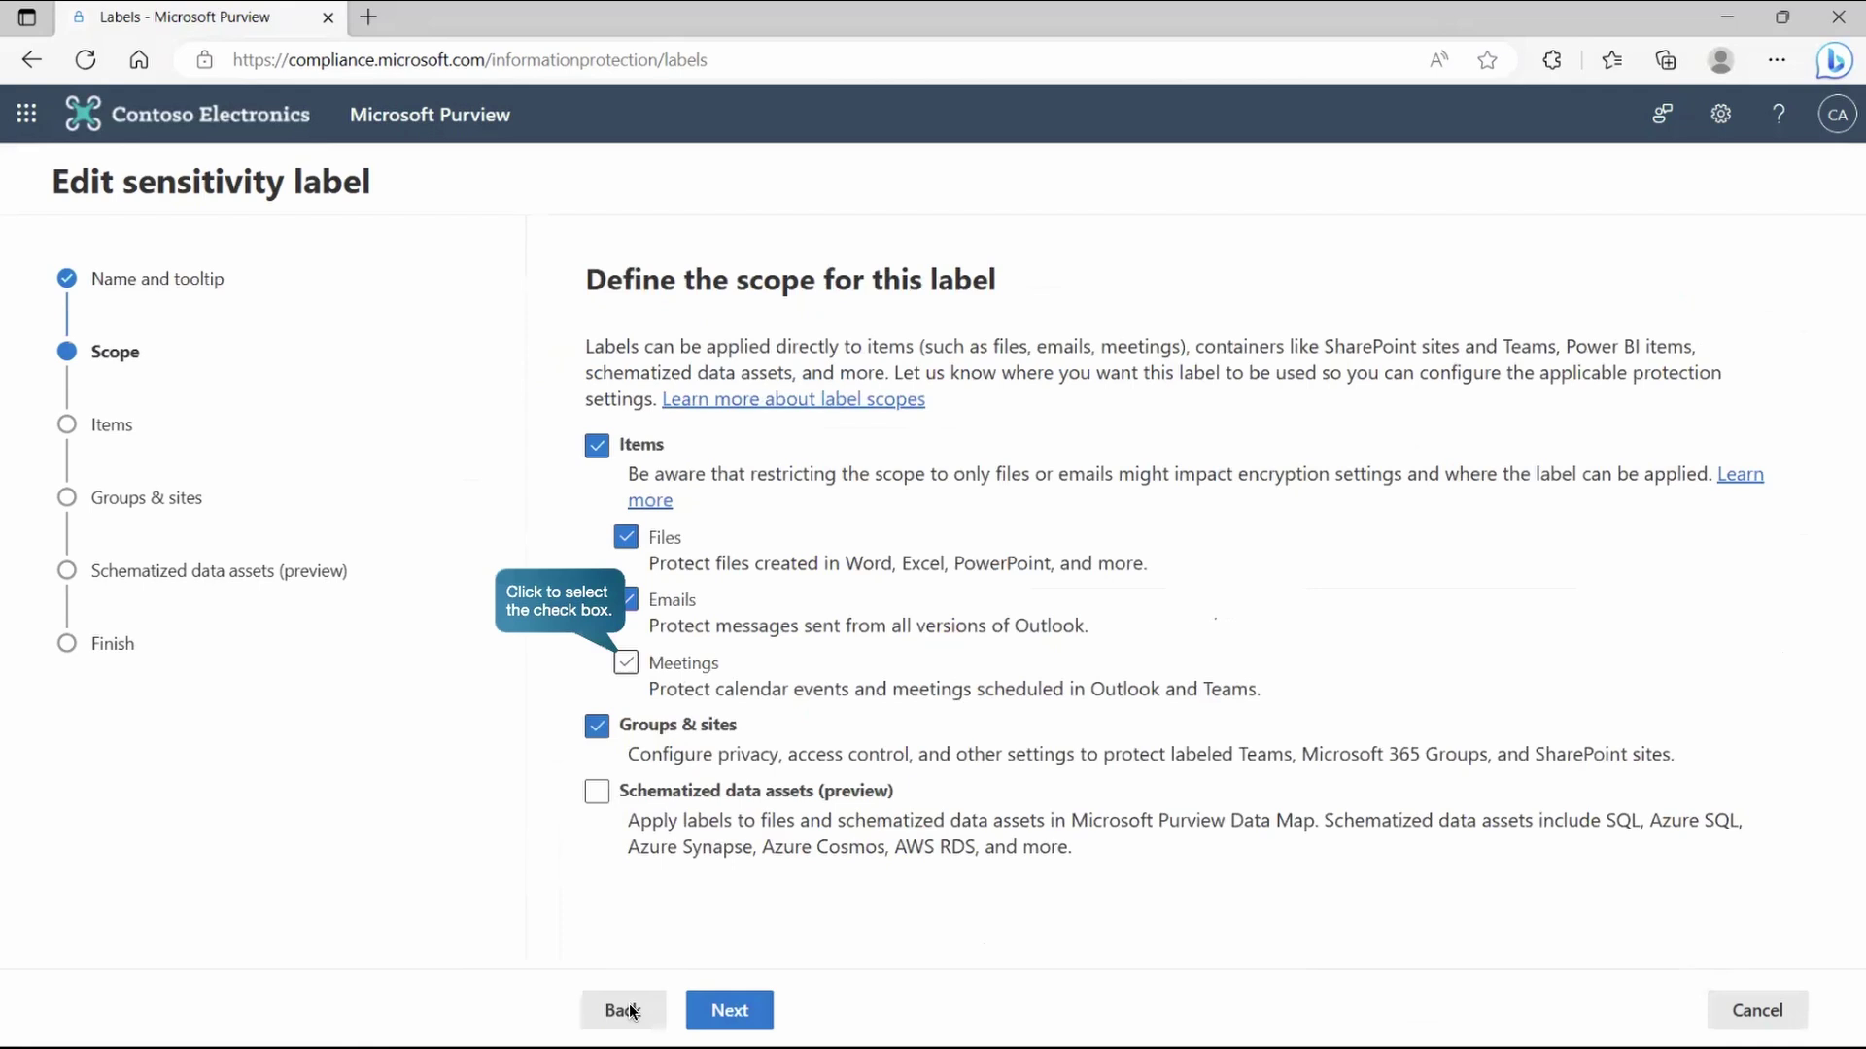
pyautogui.click(668, 667)
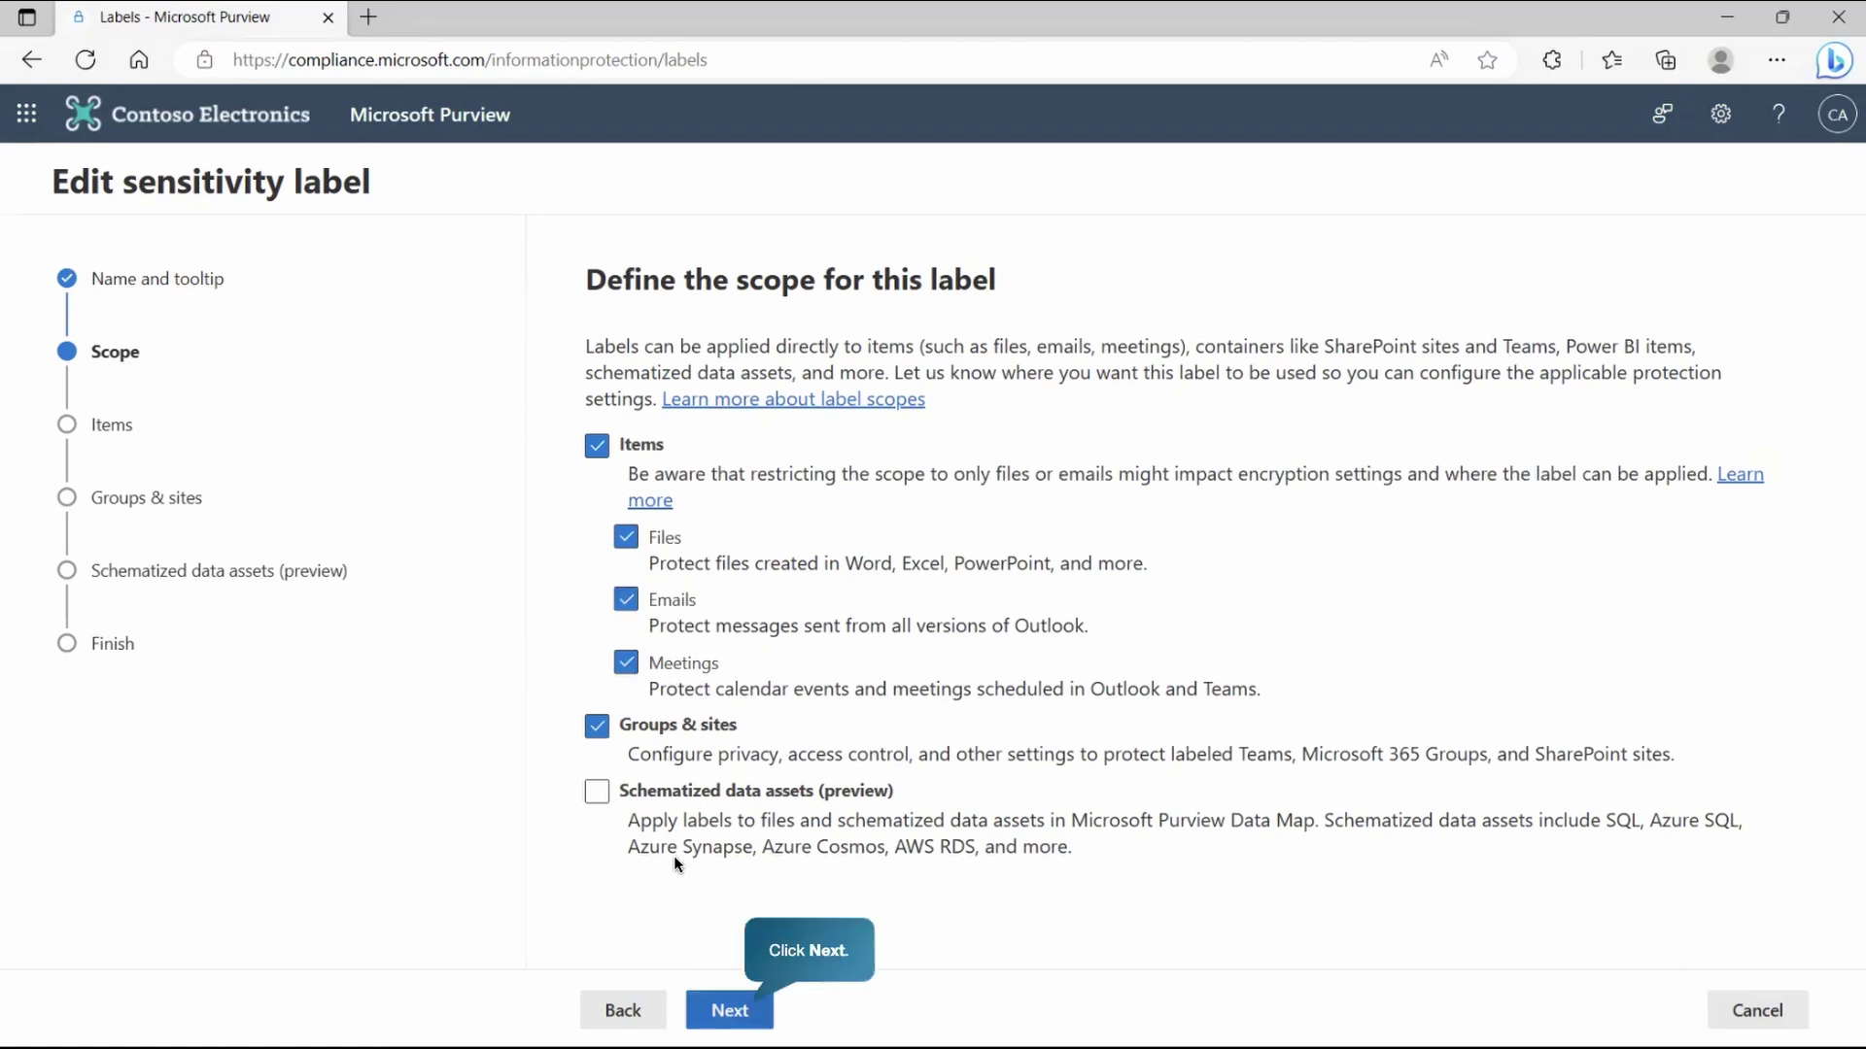
pyautogui.click(713, 1011)
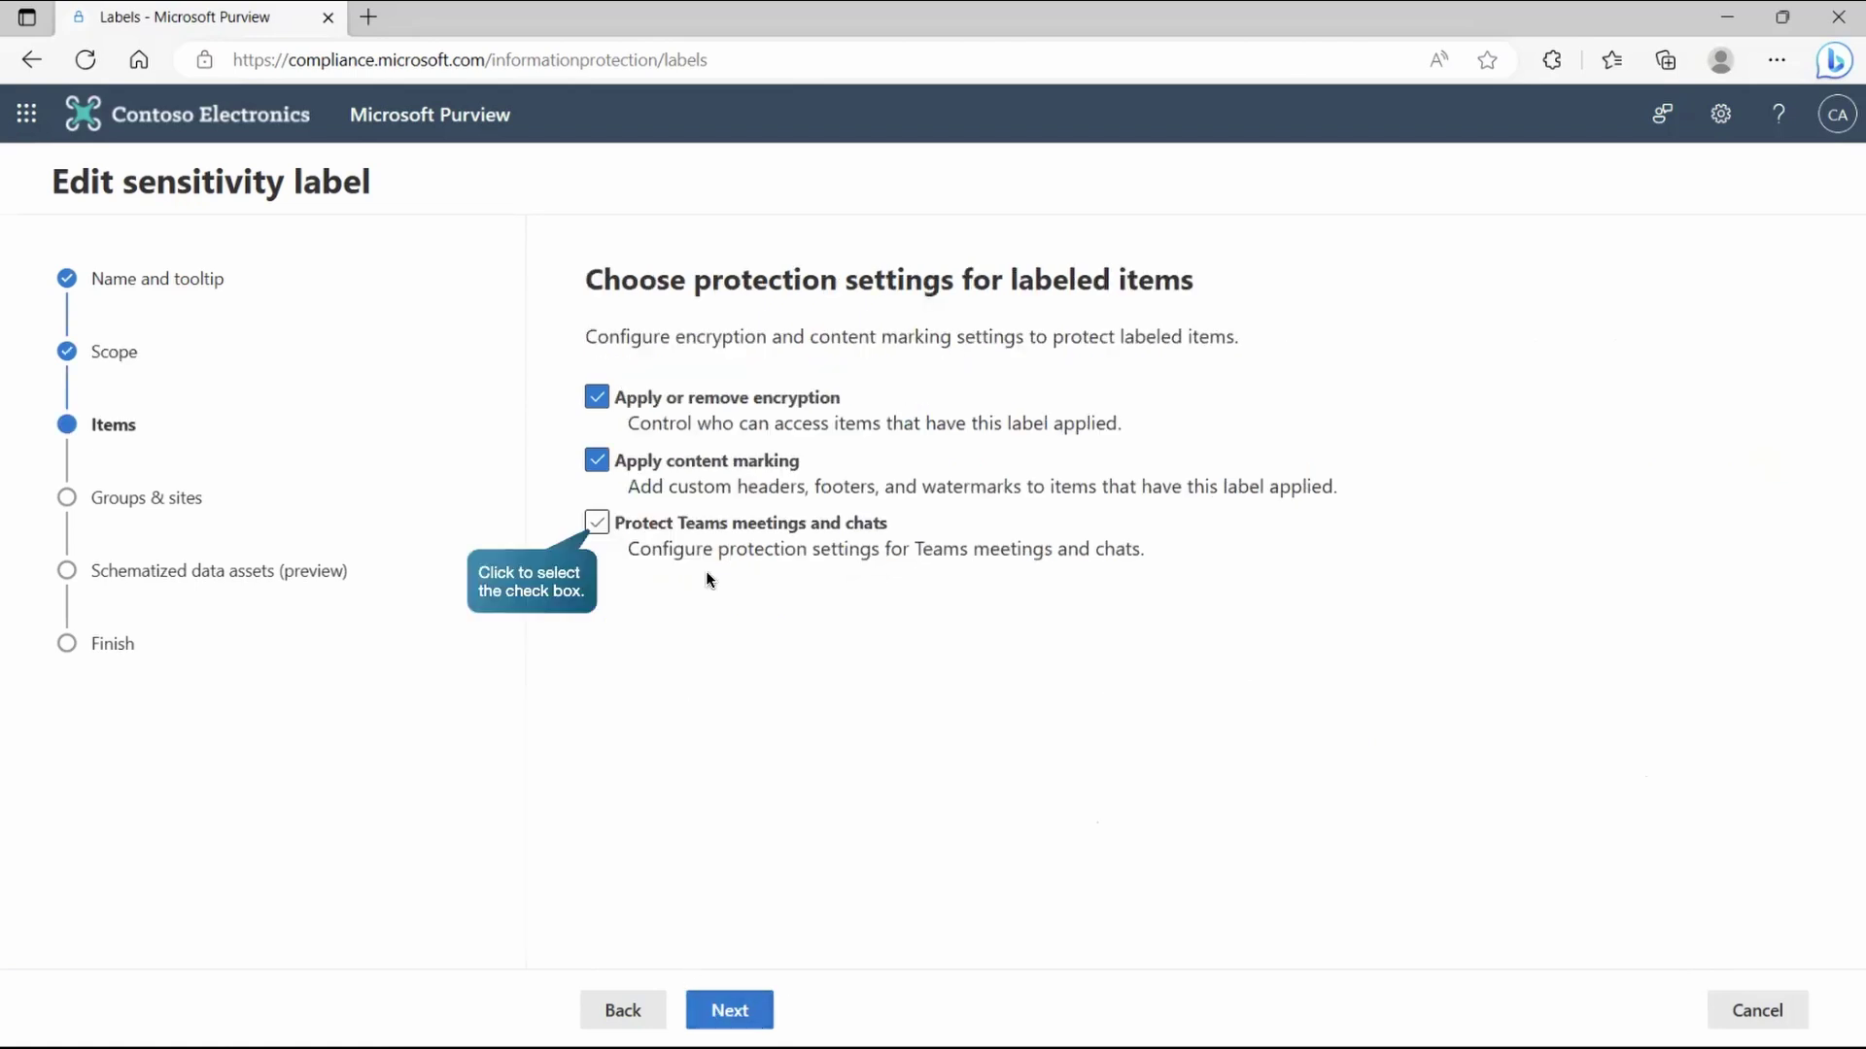
pyautogui.click(669, 527)
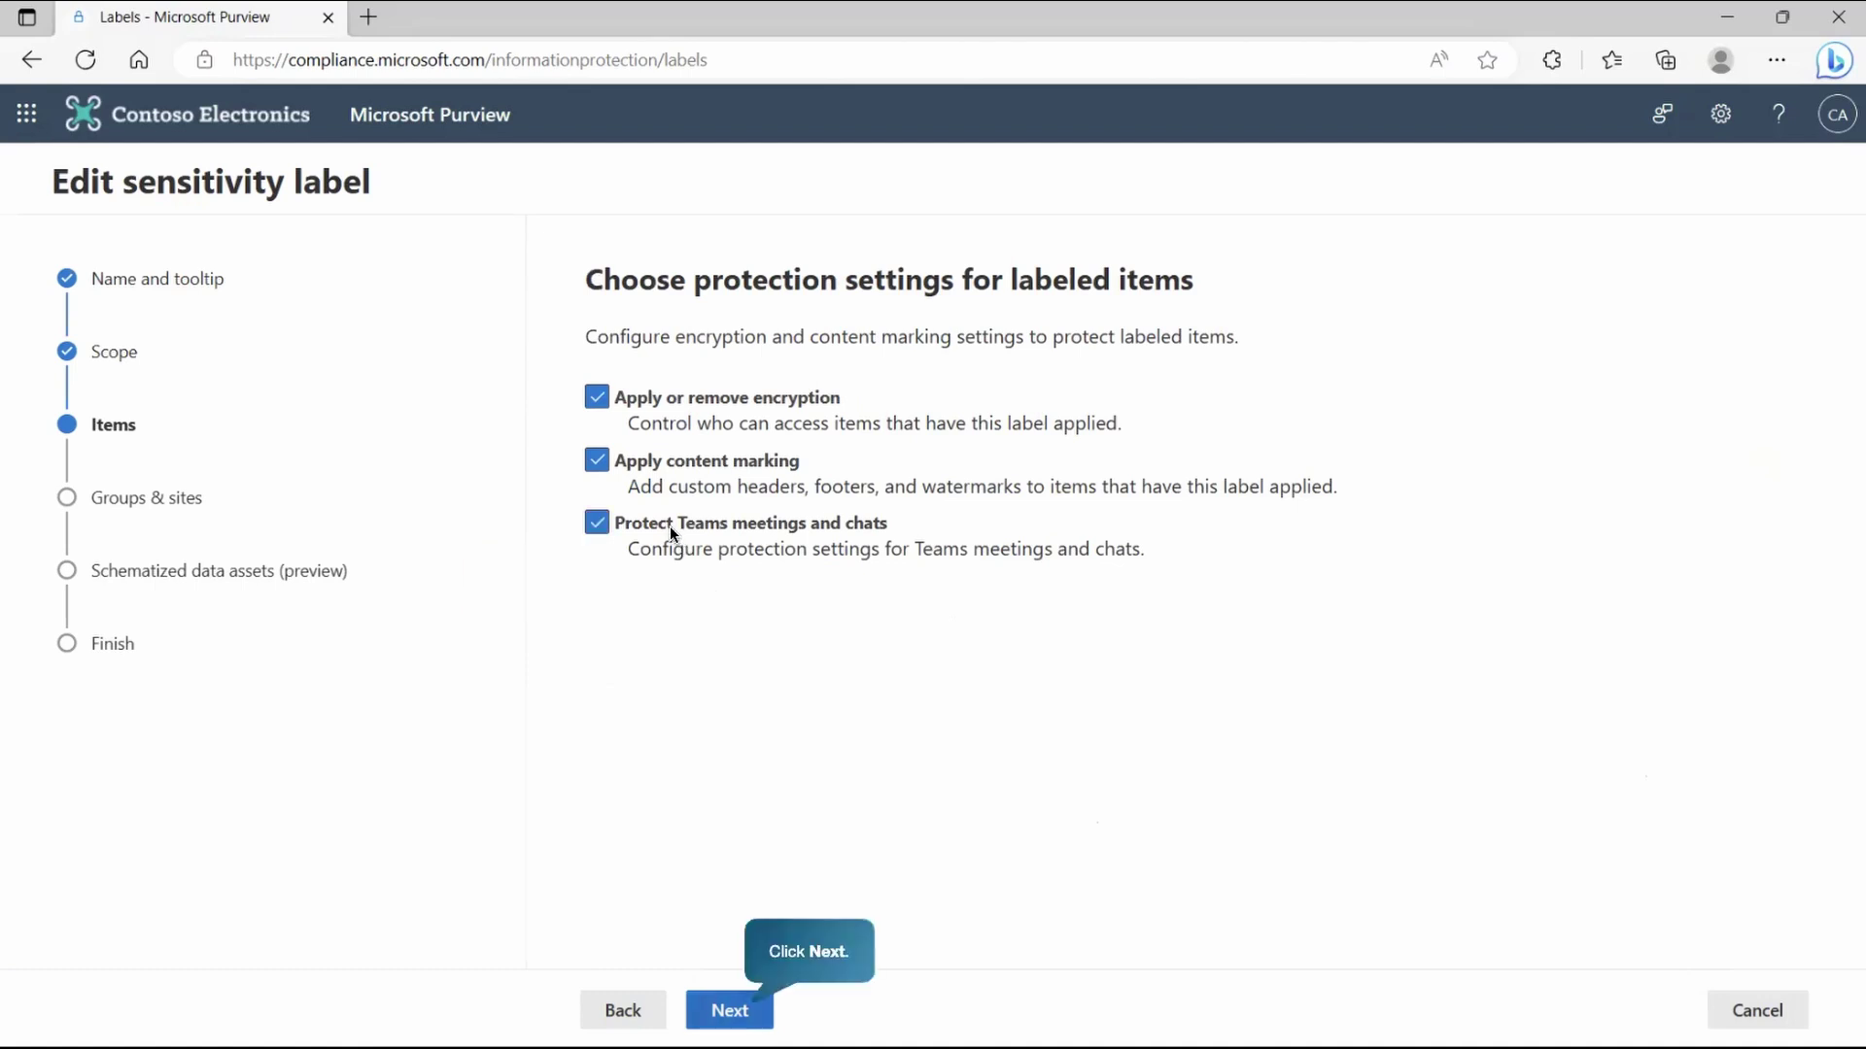
# - Inspect the Custom permission option under Assign permissions, then cancel to leave existing encryption permissions unchanged
pyautogui.click(730, 1012)
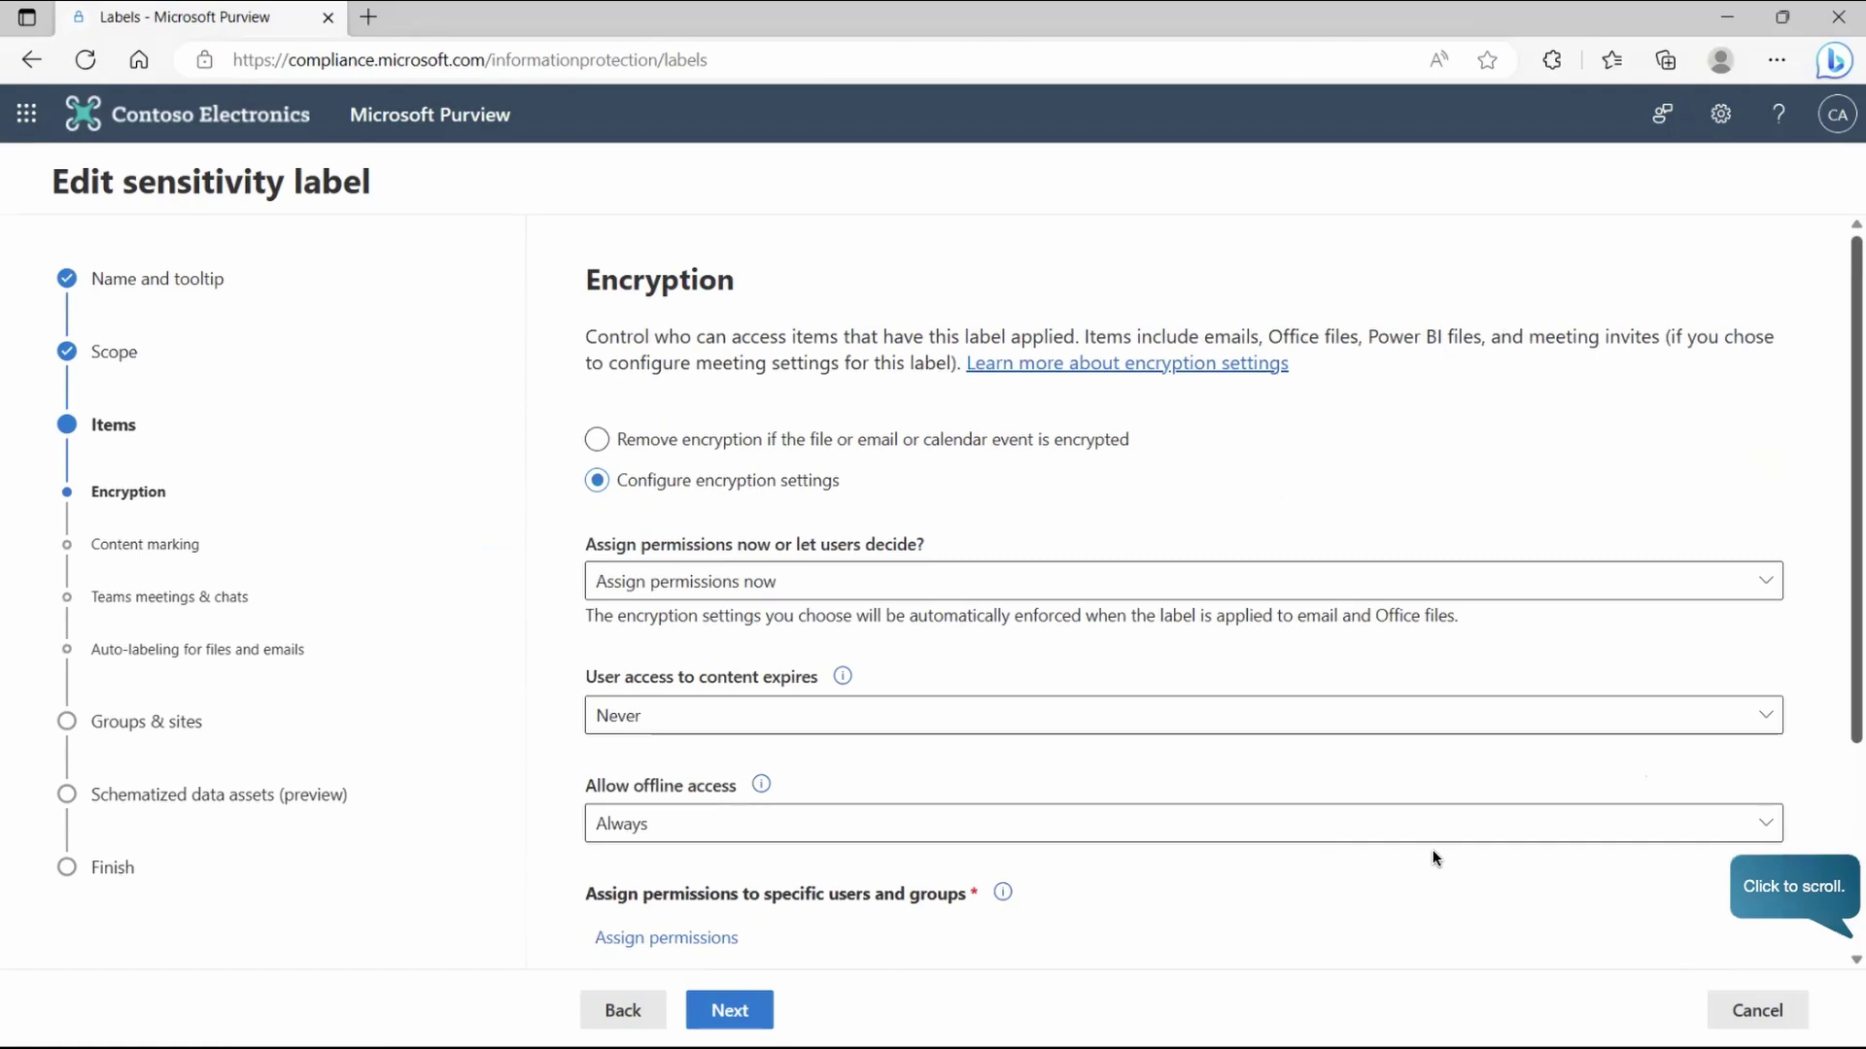
pyautogui.click(1793, 931)
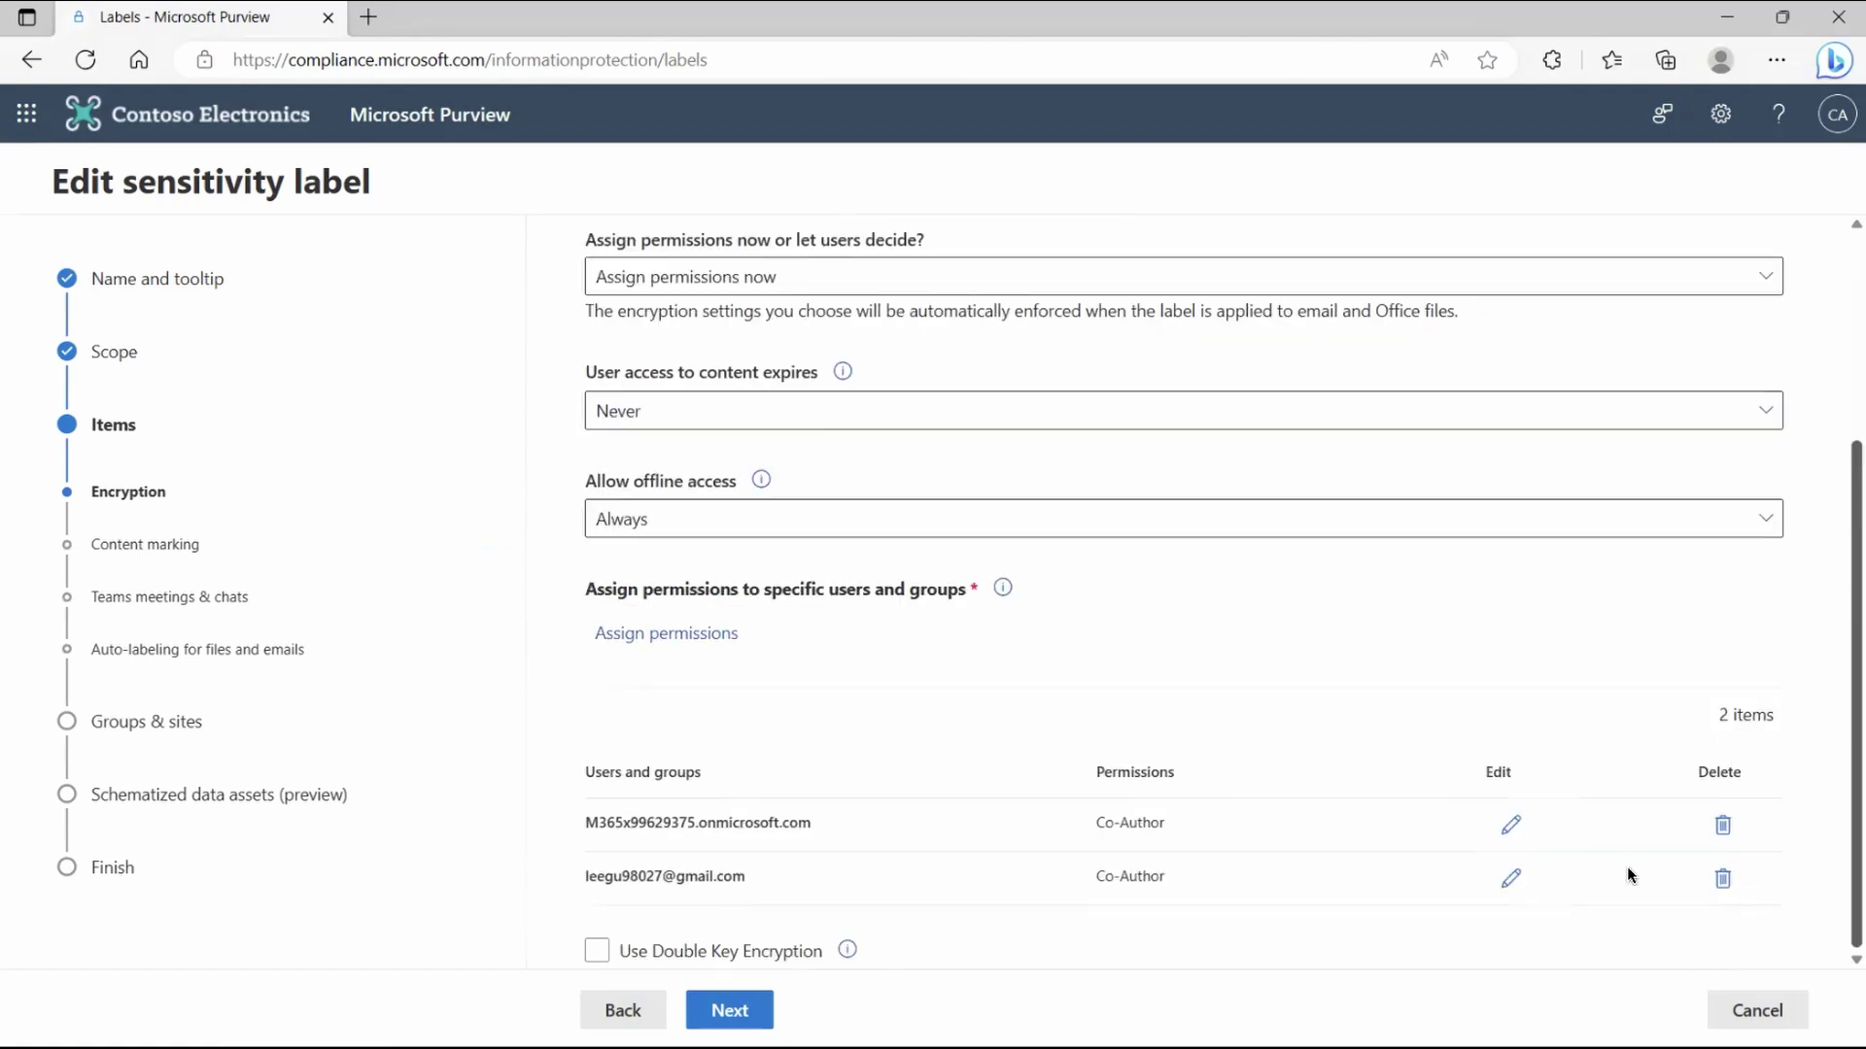
pyautogui.click(718, 632)
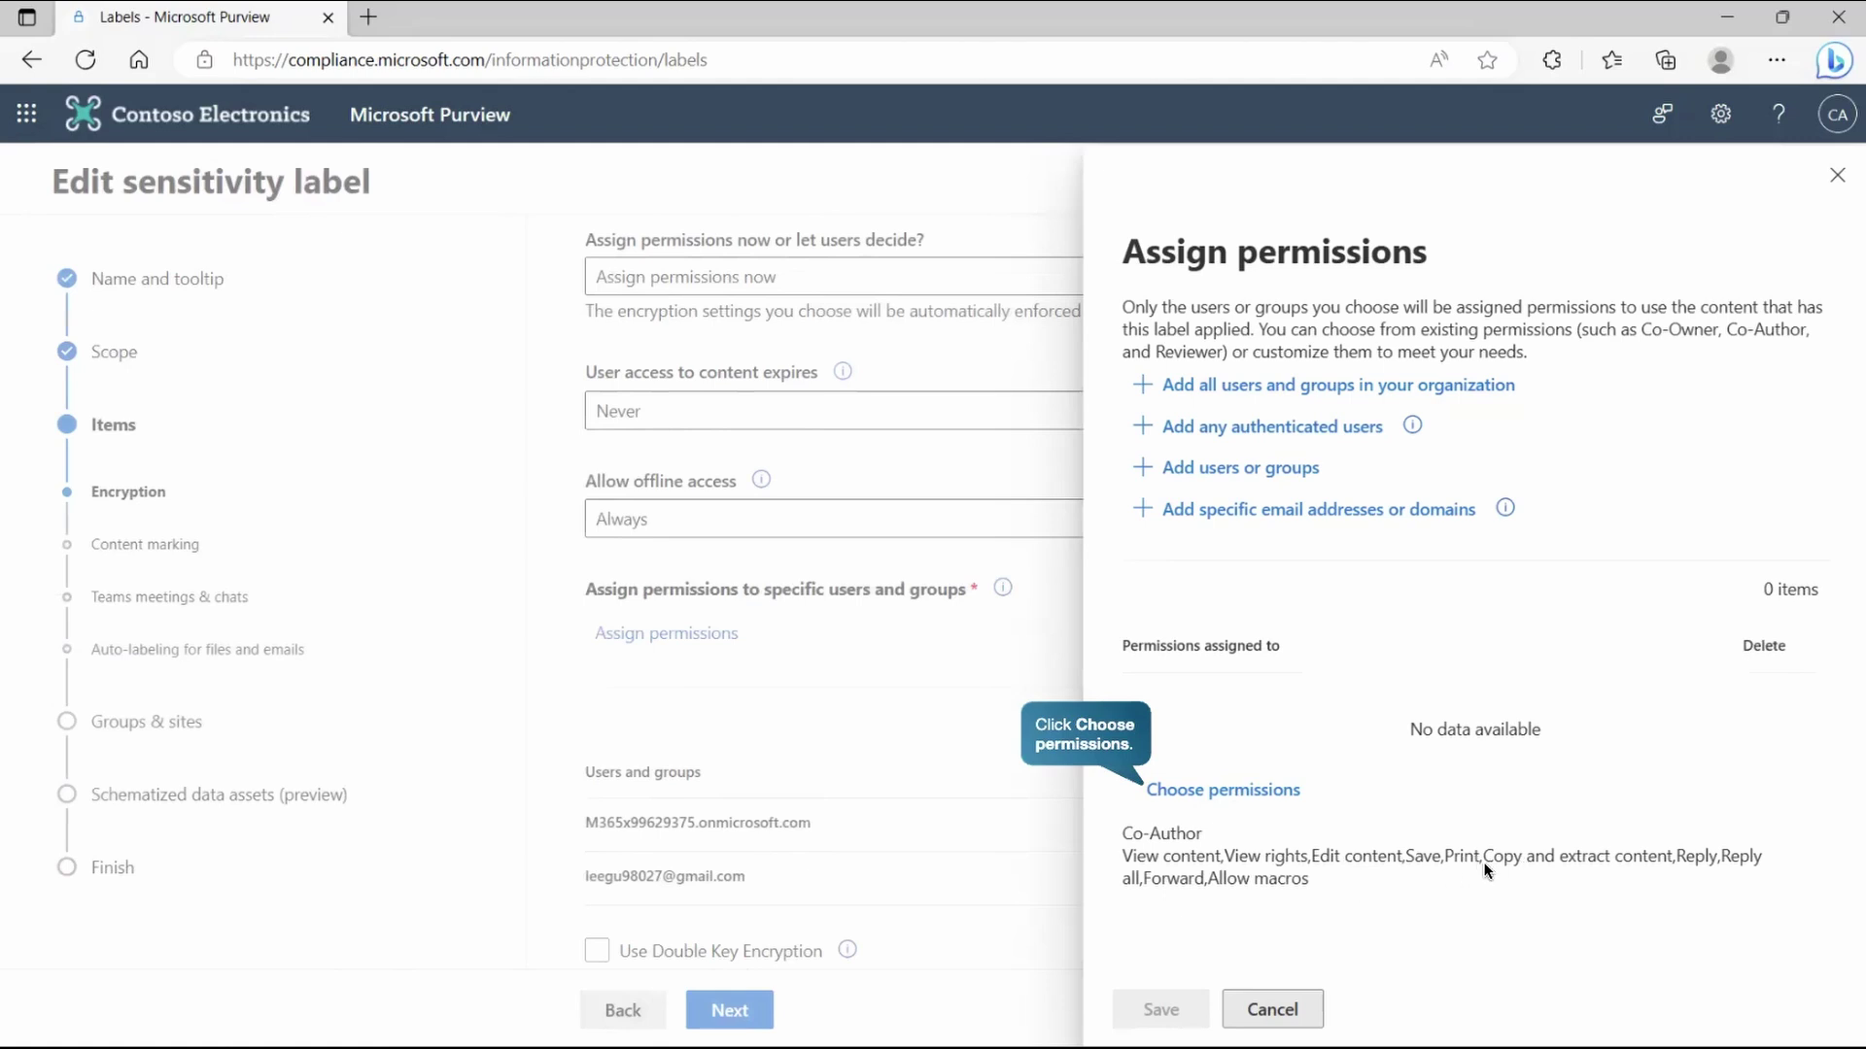
pyautogui.click(1269, 789)
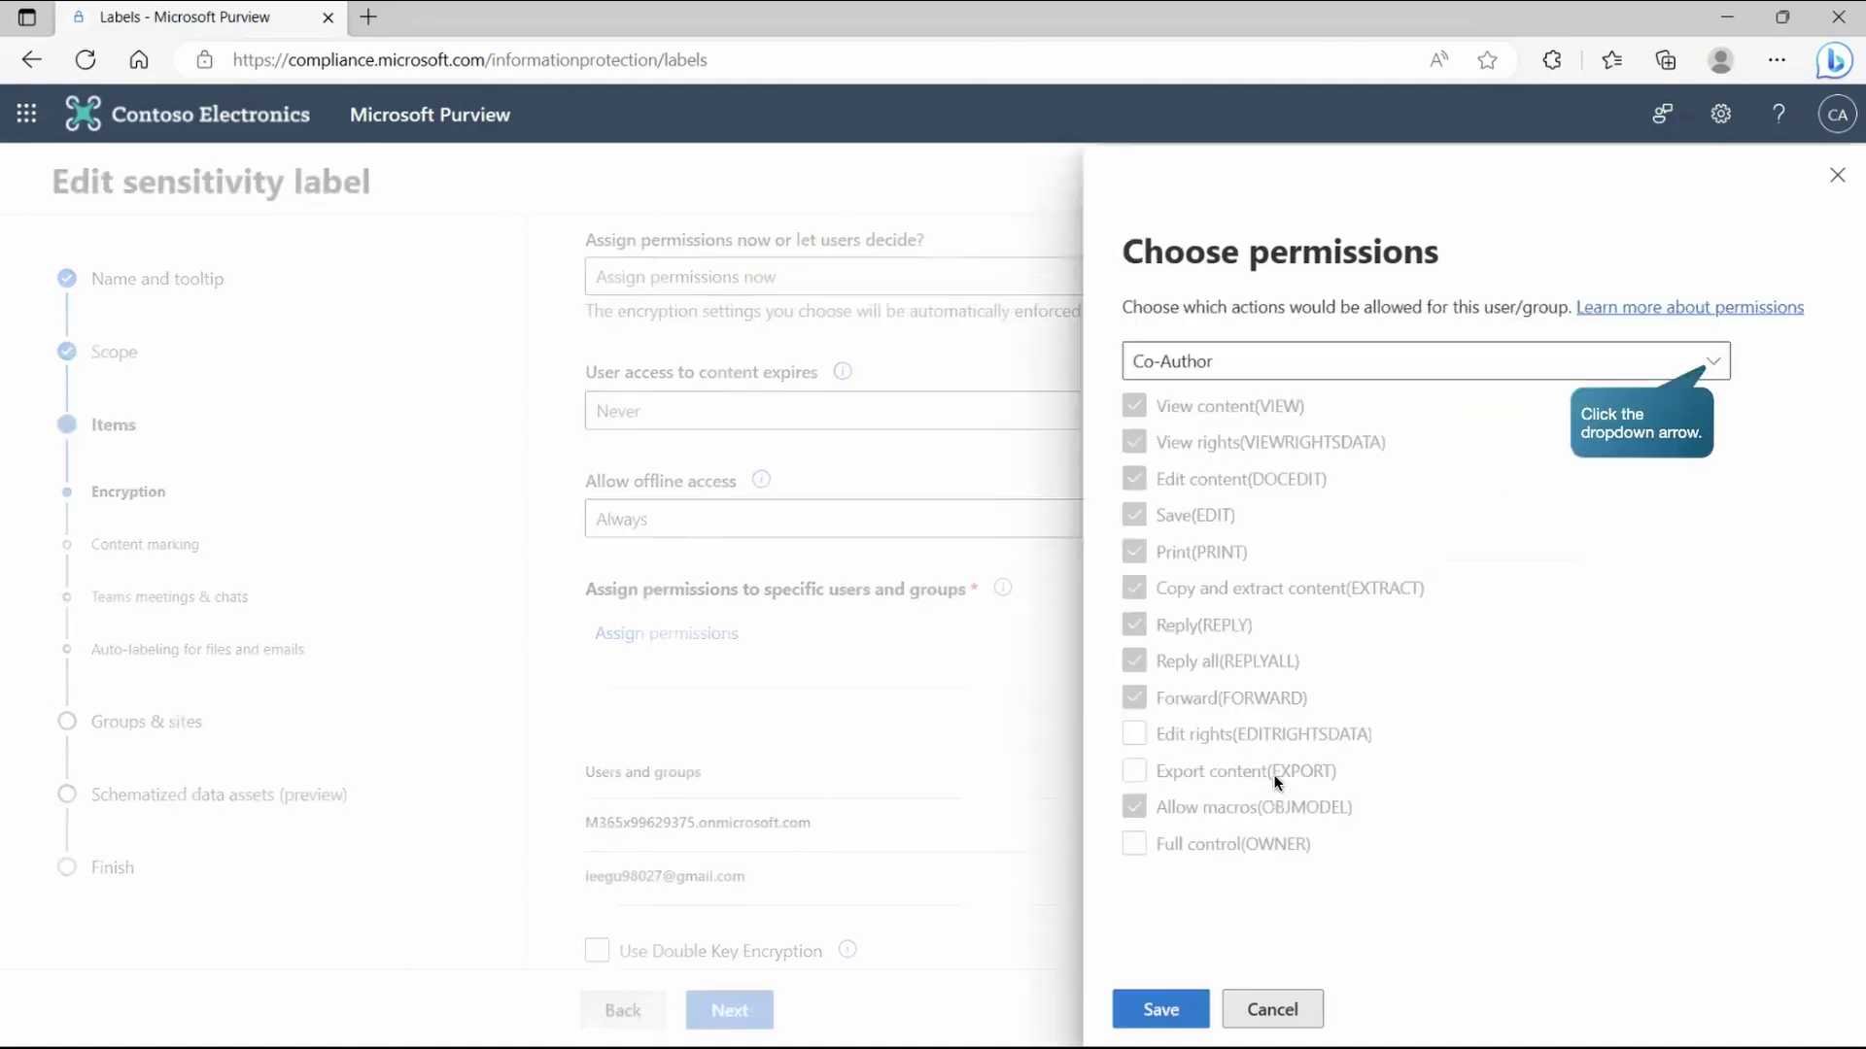
pyautogui.click(1712, 361)
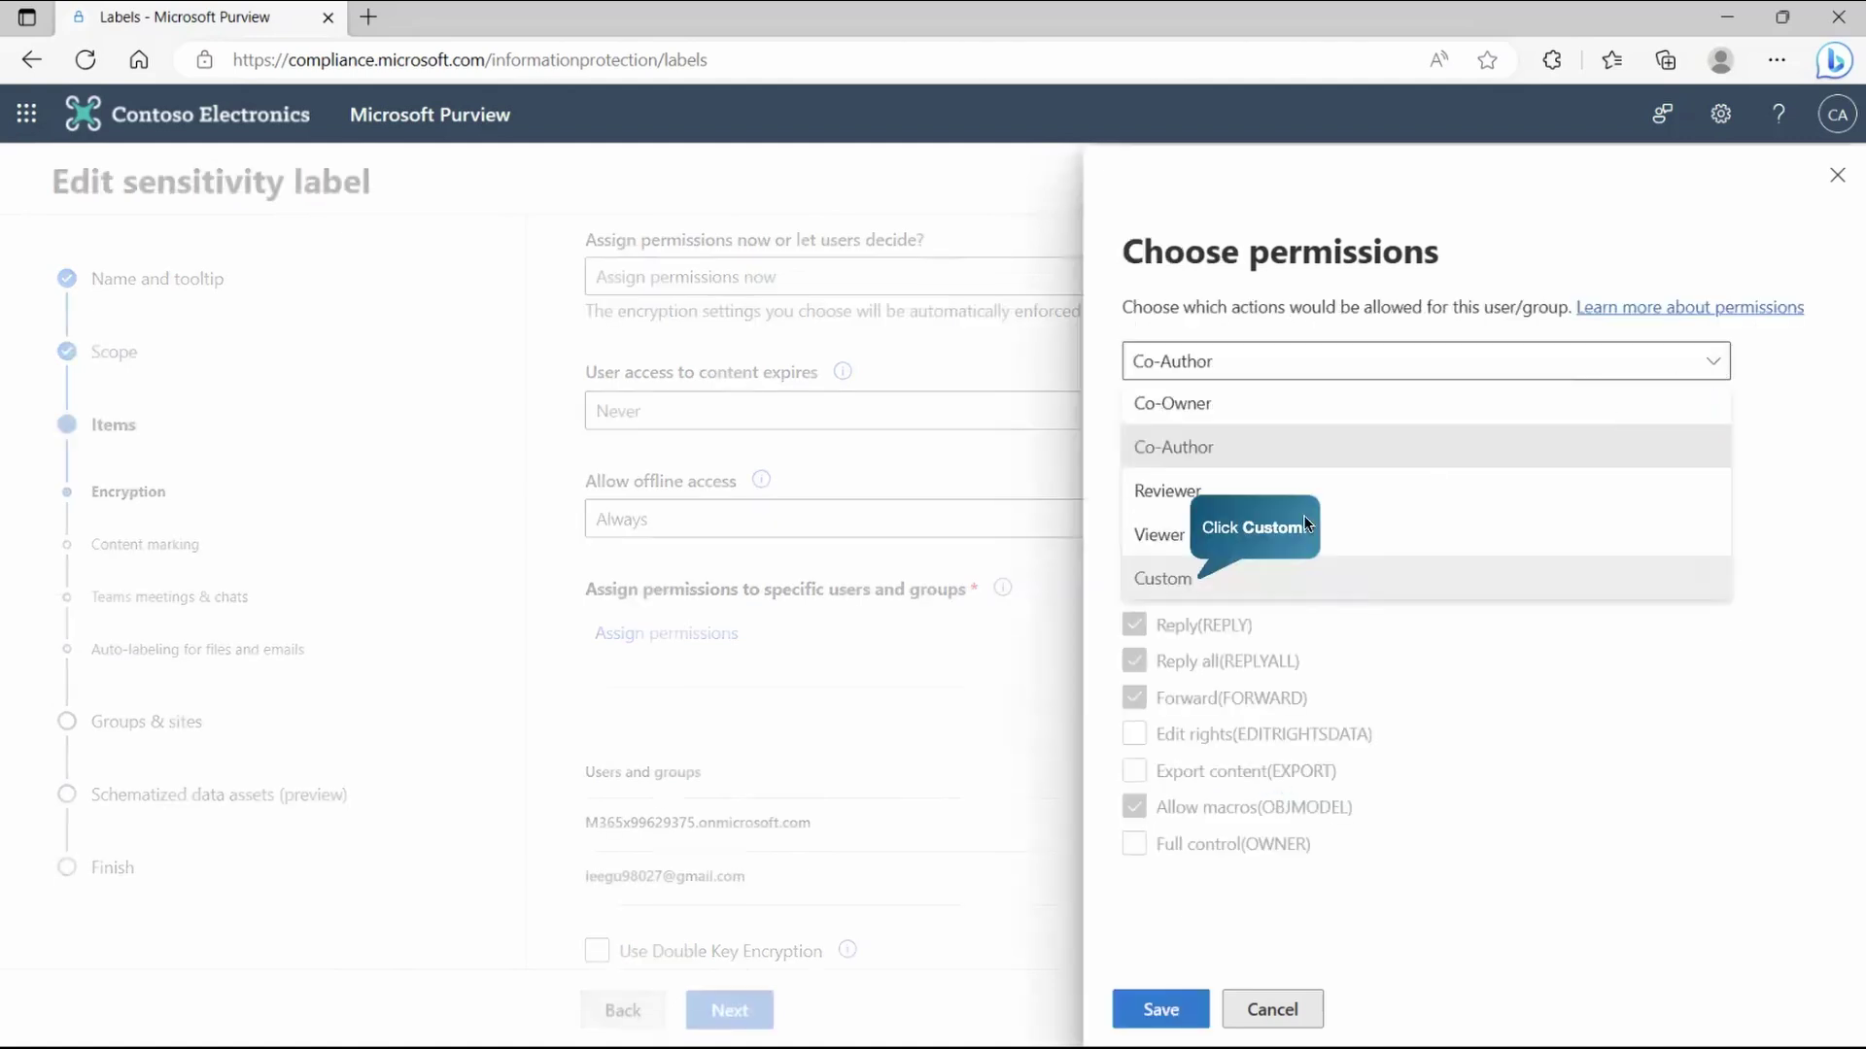
pyautogui.click(1181, 583)
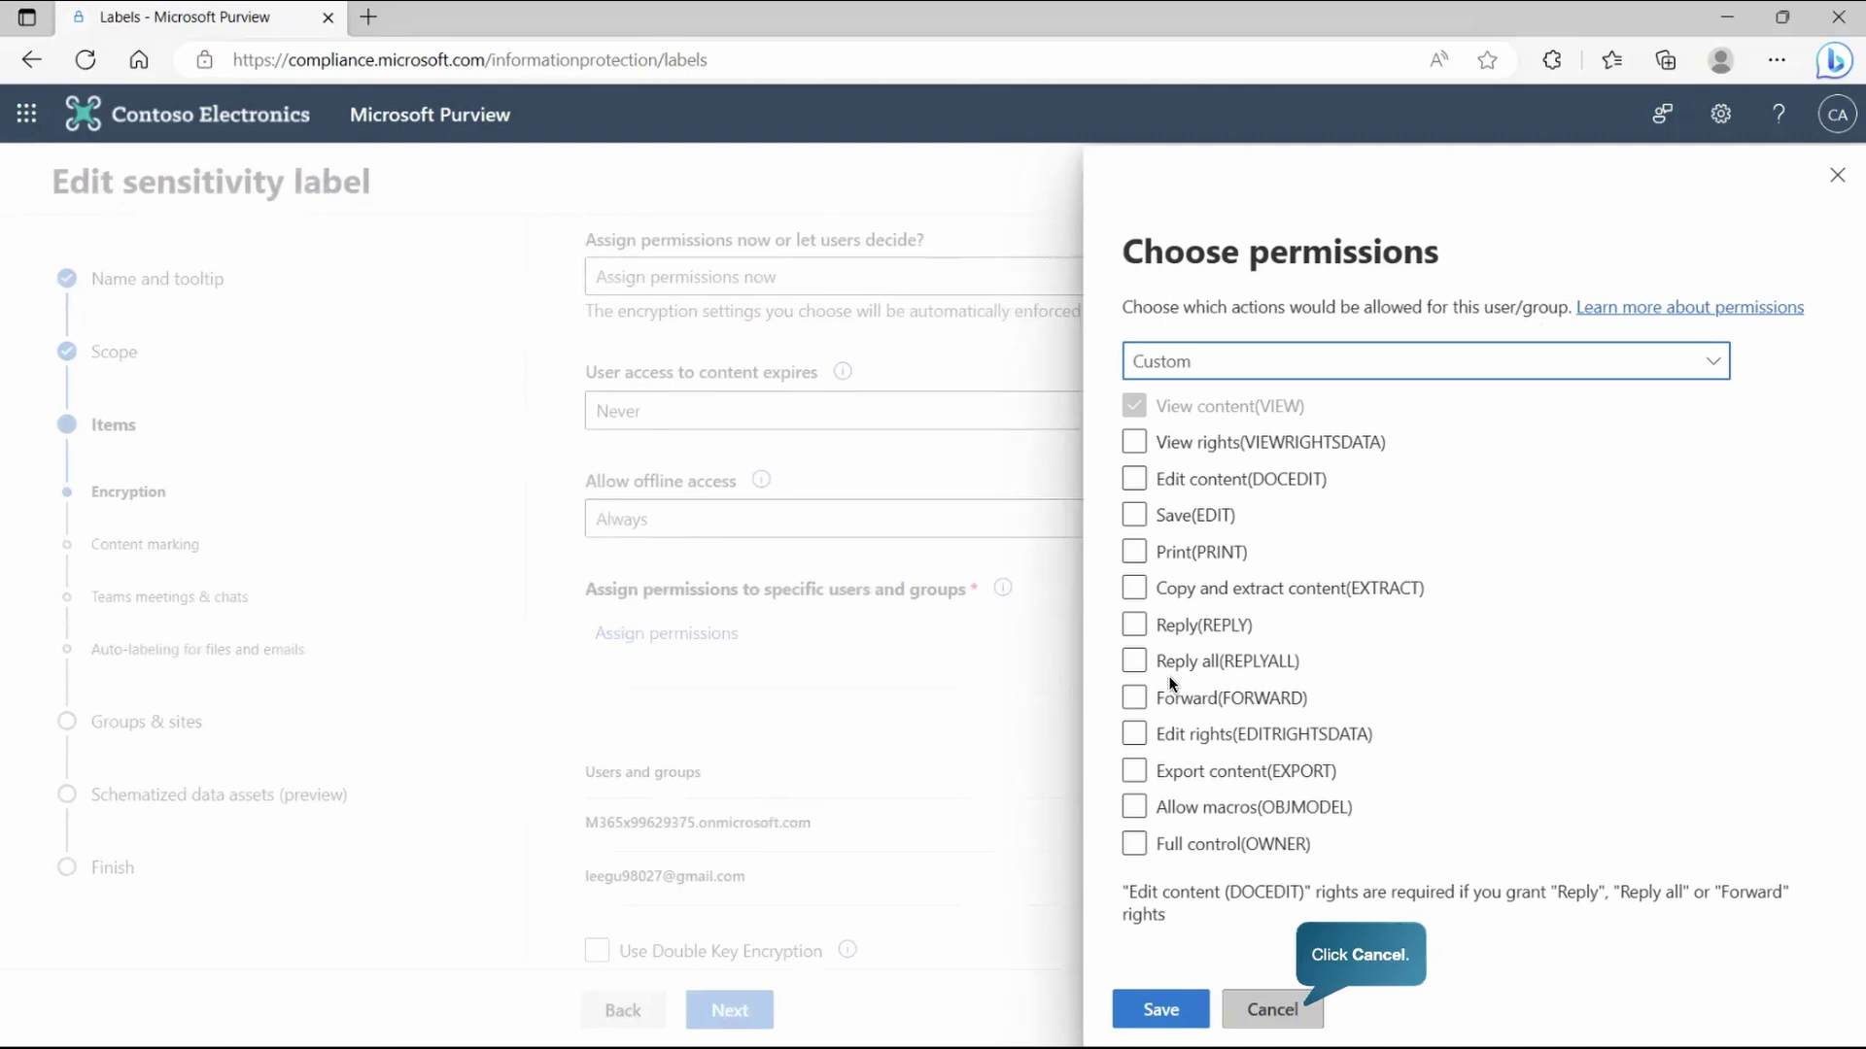
pyautogui.click(1263, 1009)
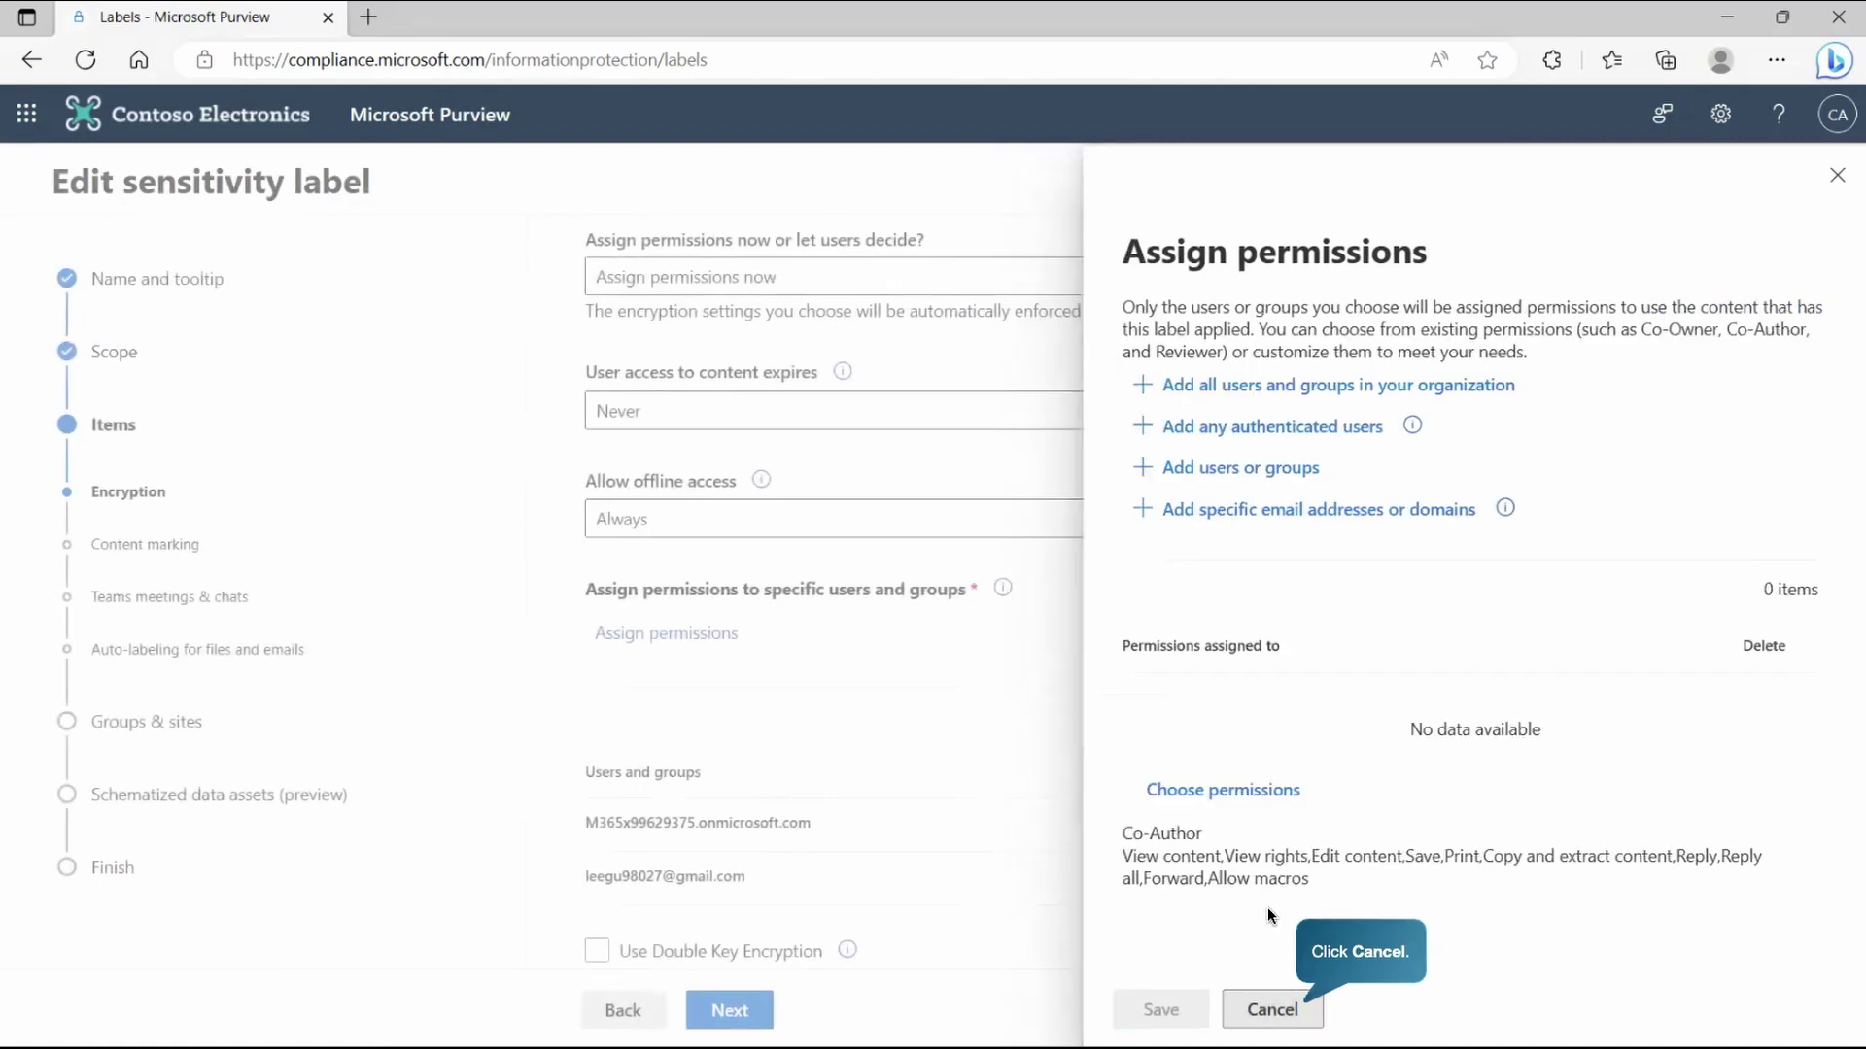
pyautogui.click(1269, 1014)
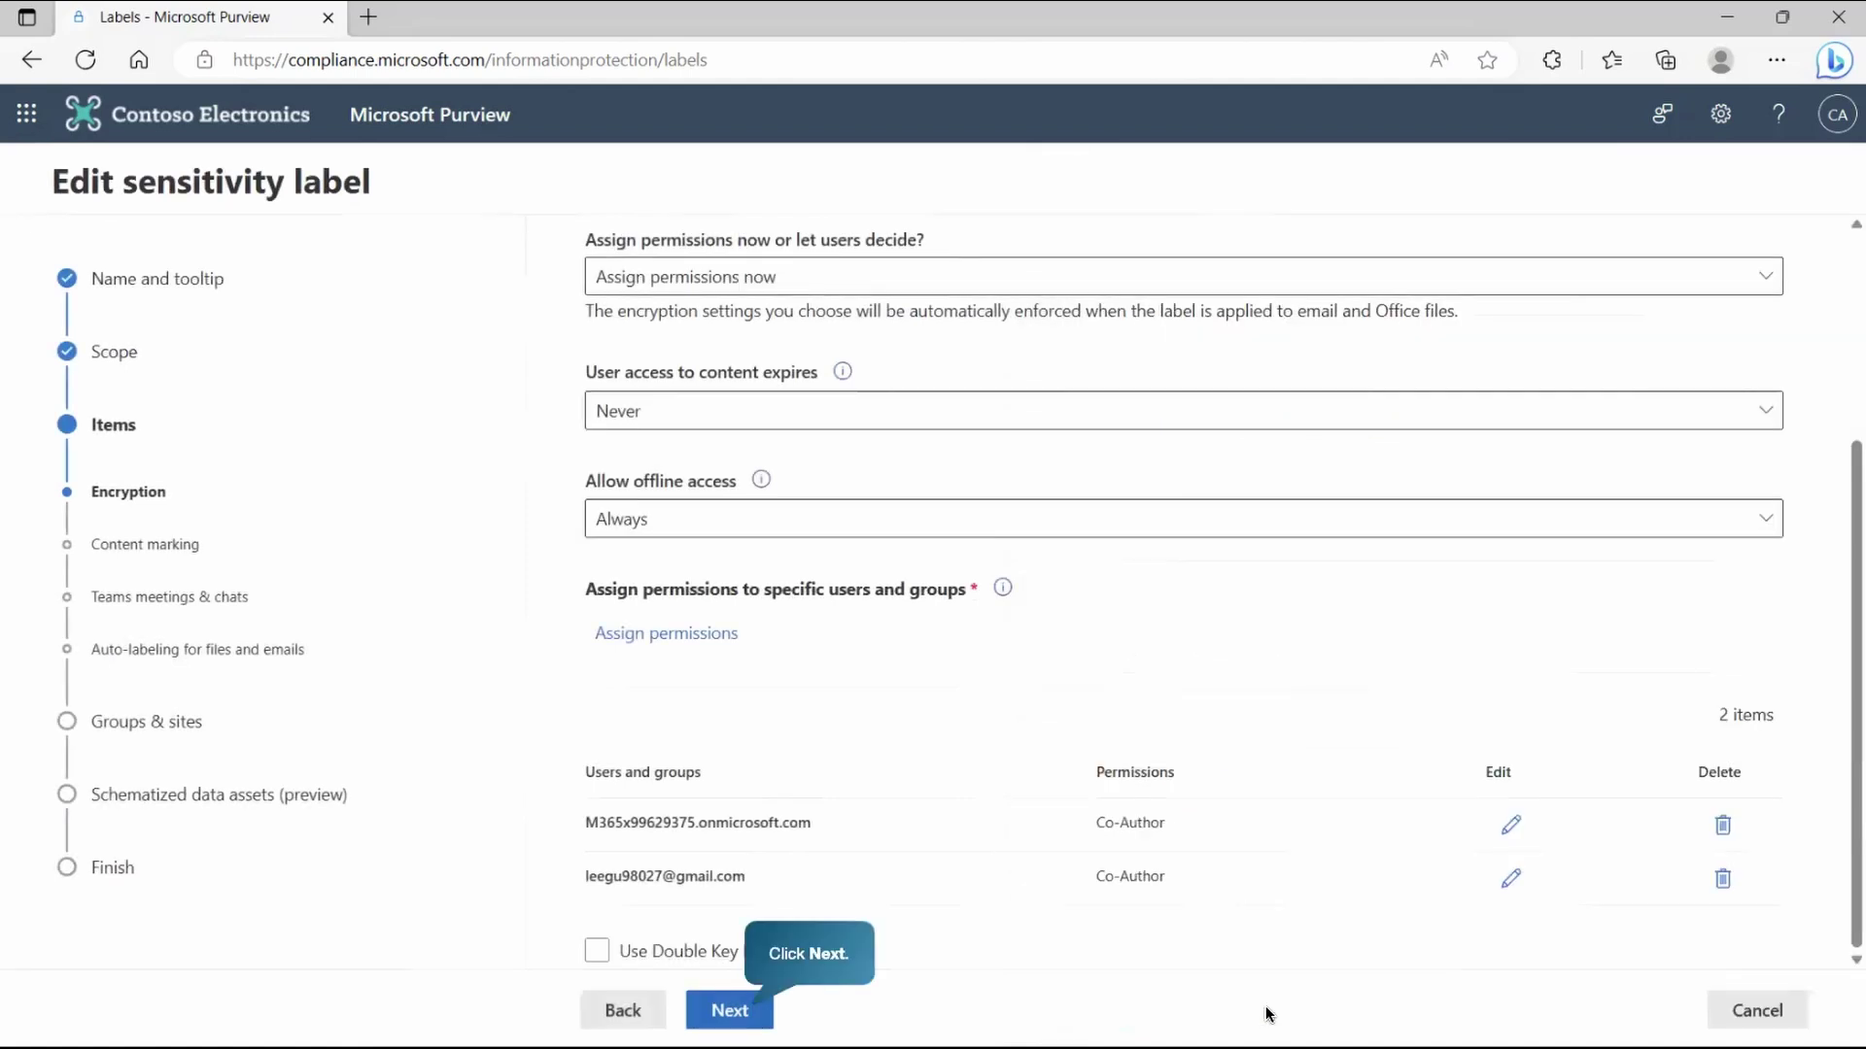
pyautogui.click(758, 1025)
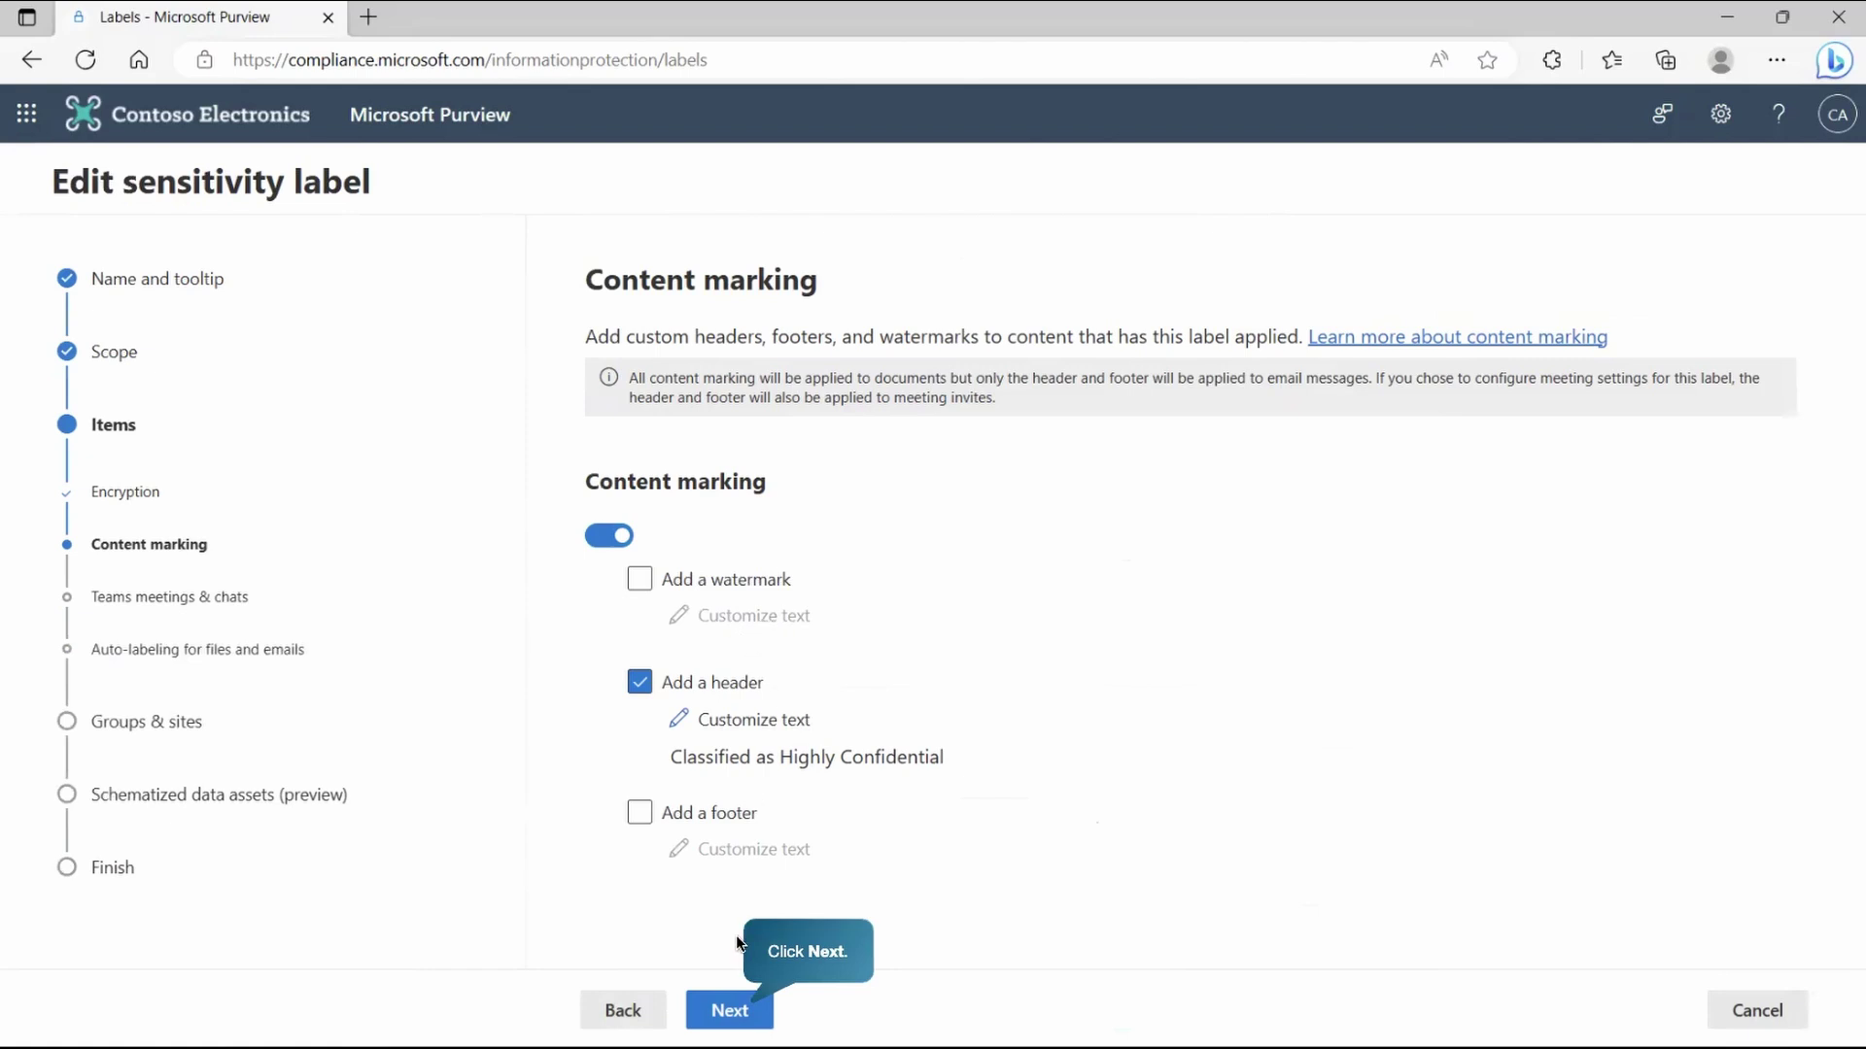
# - Restrict who can present in labeled Teams meetings to Only organizers and co-organizers
pyautogui.click(735, 1013)
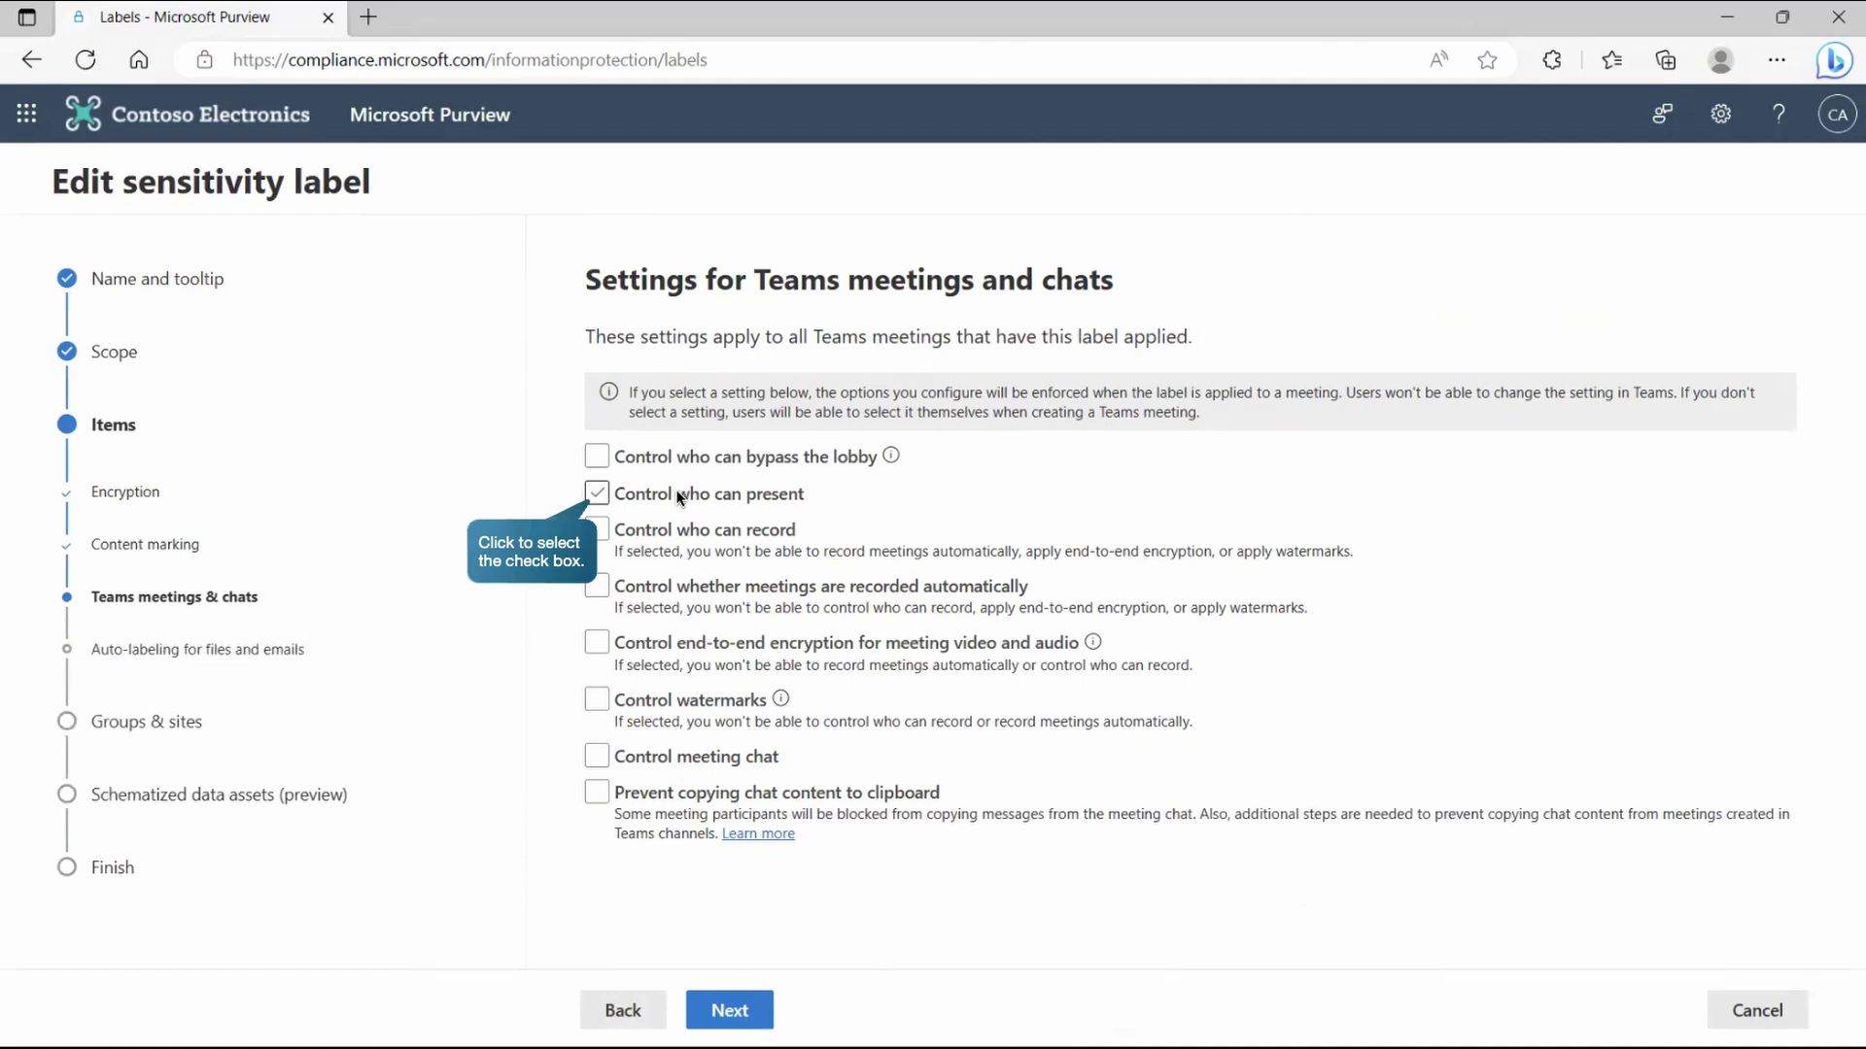
pyautogui.click(679, 497)
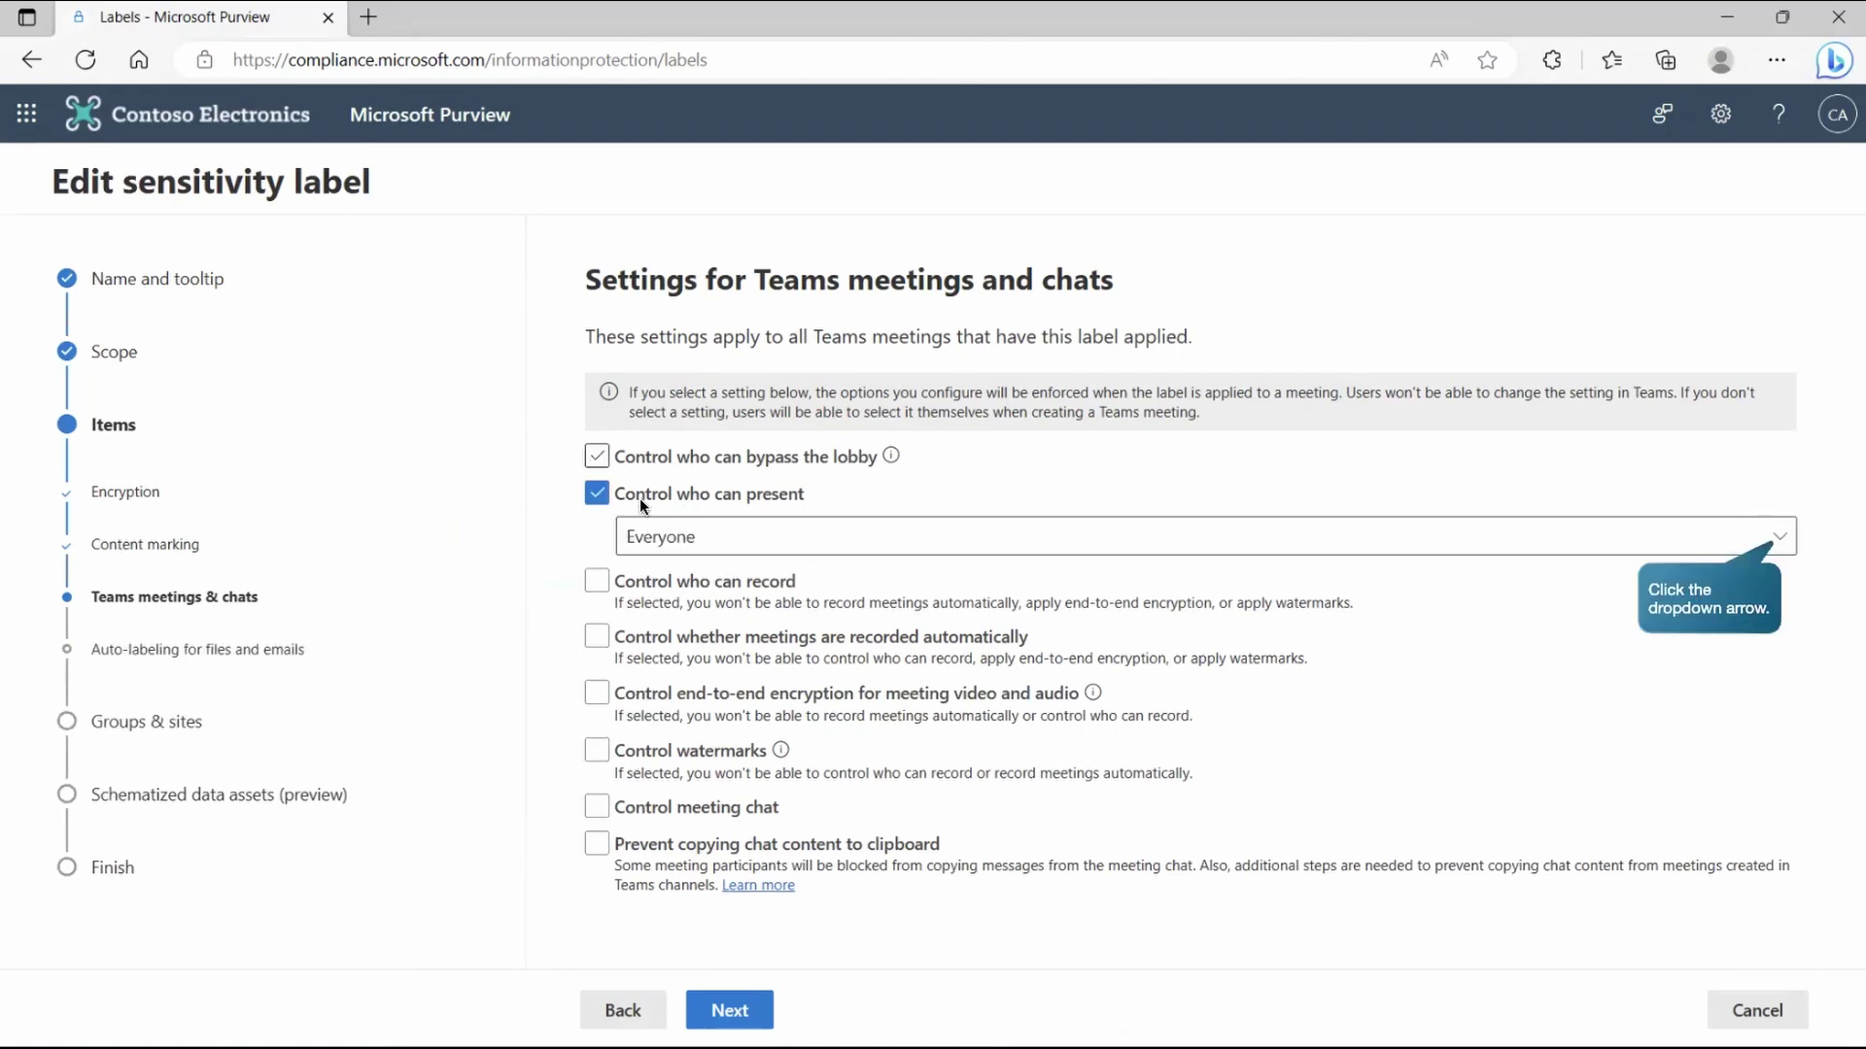
pyautogui.click(767, 541)
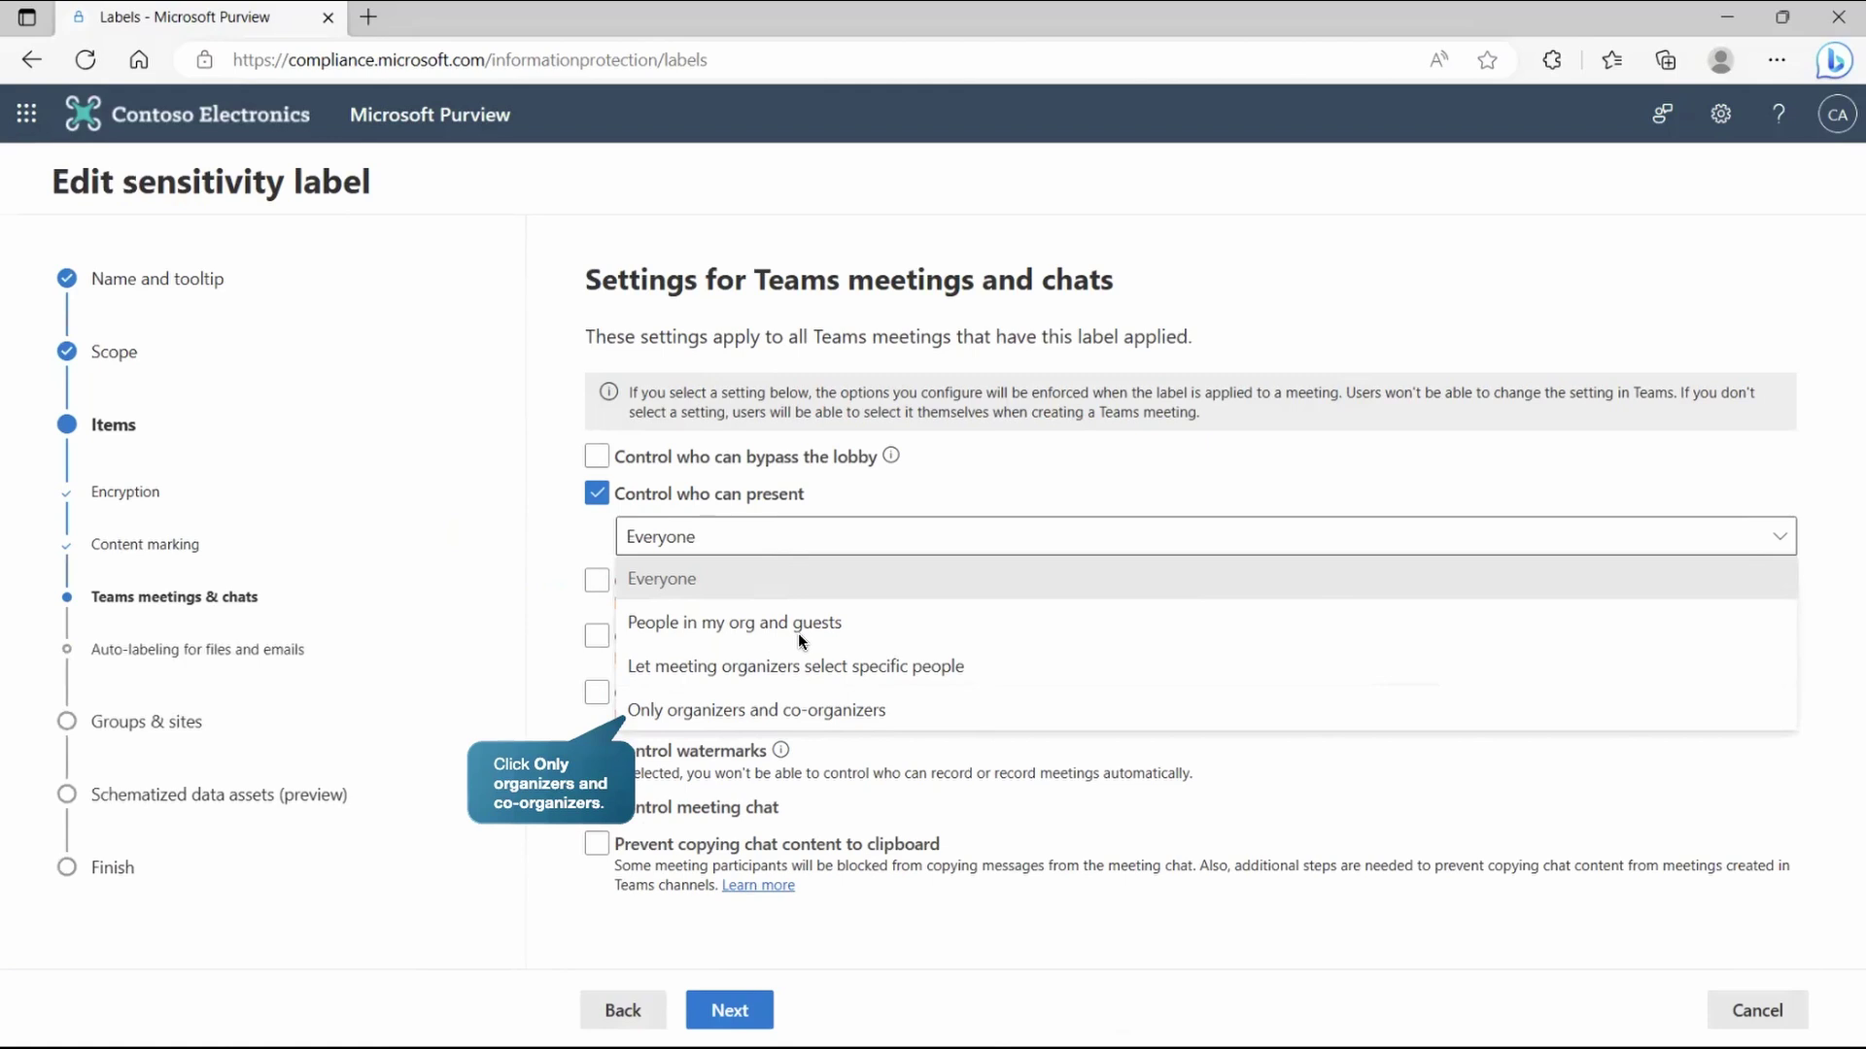
pyautogui.click(708, 714)
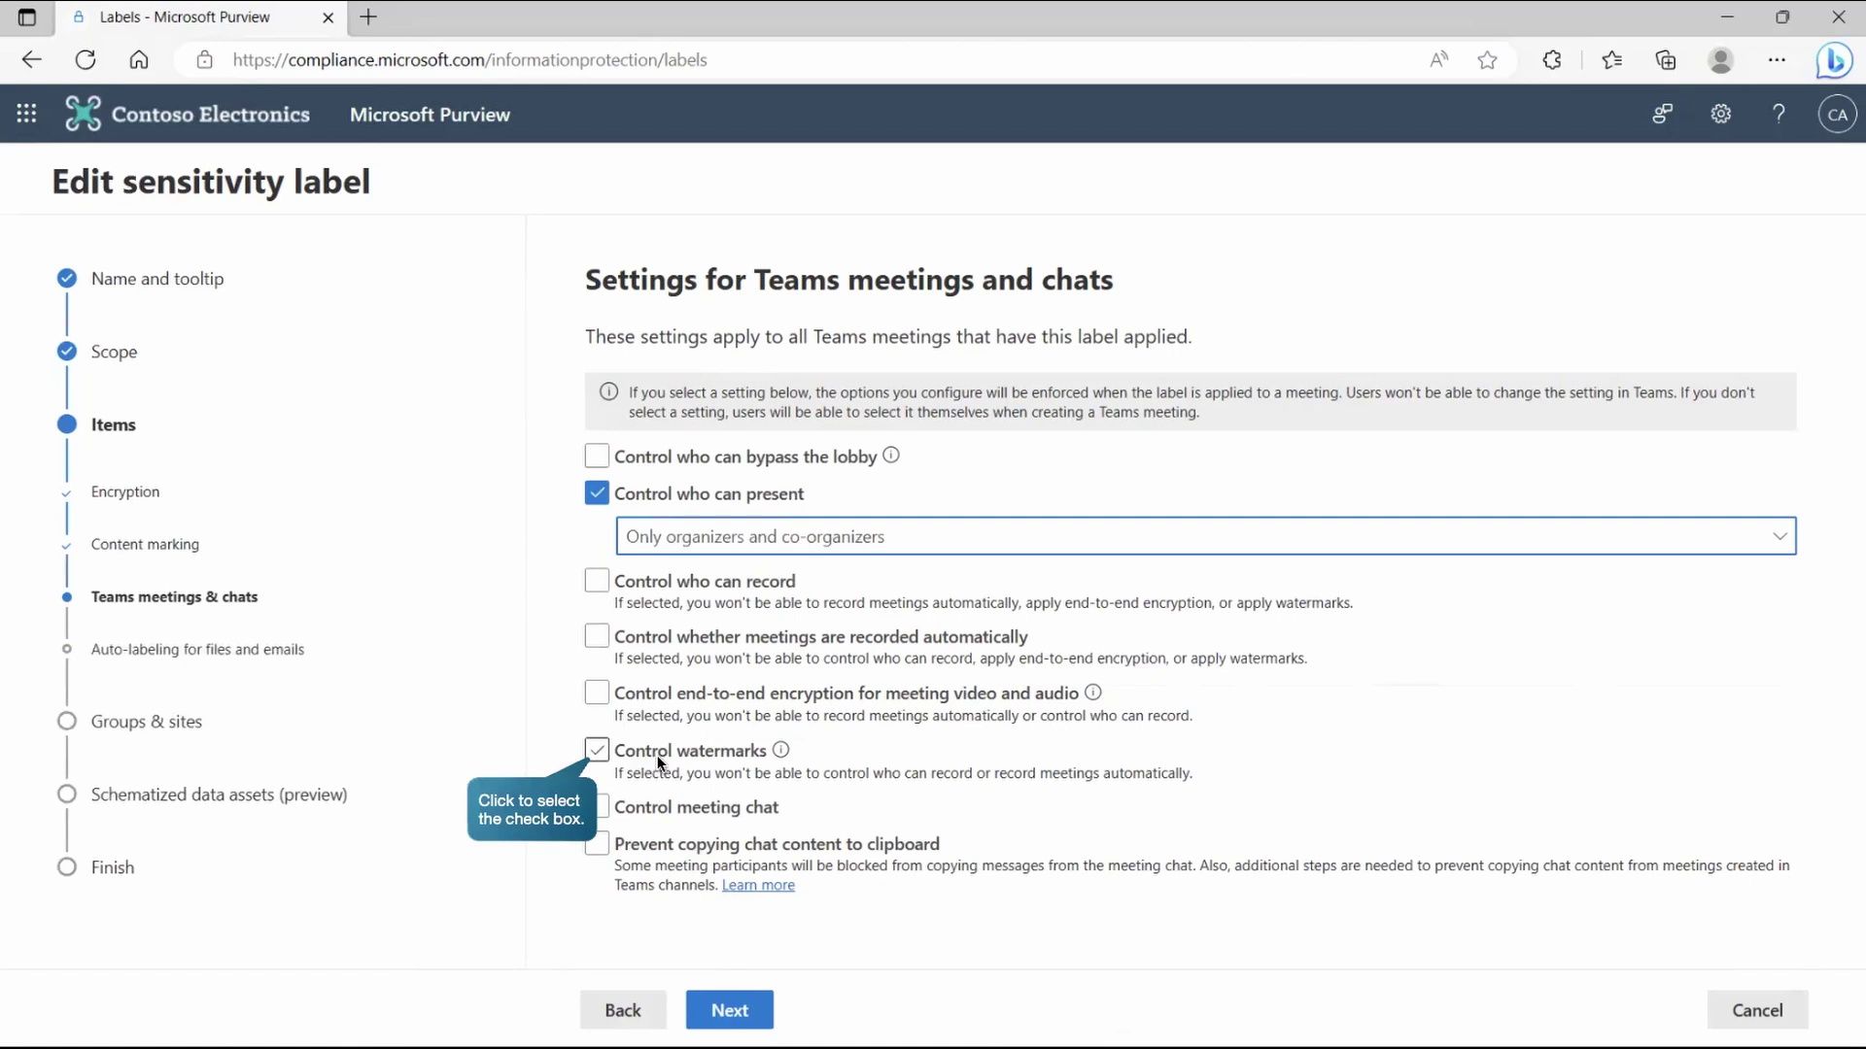
# - Watermark shared content and everyone's video feed, and prevent copying meeting chat content
pyautogui.click(599, 750)
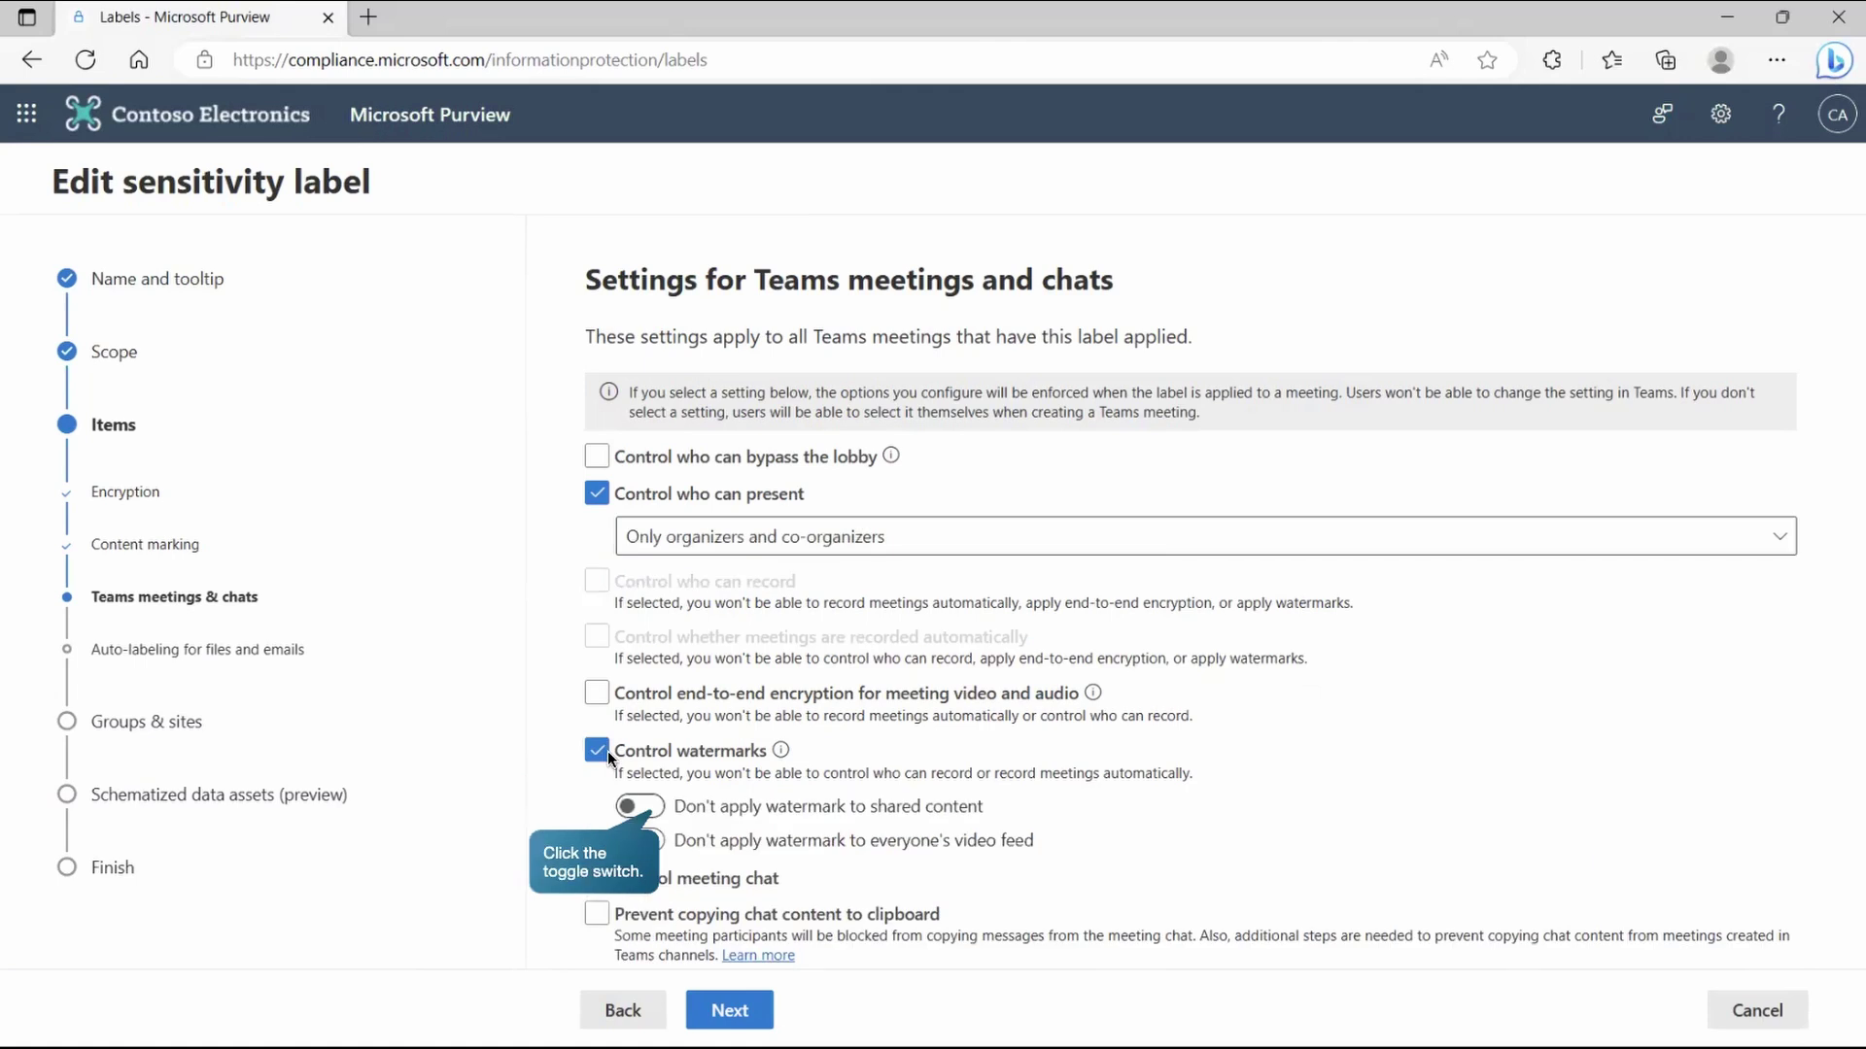
pyautogui.click(653, 812)
pyautogui.click(656, 842)
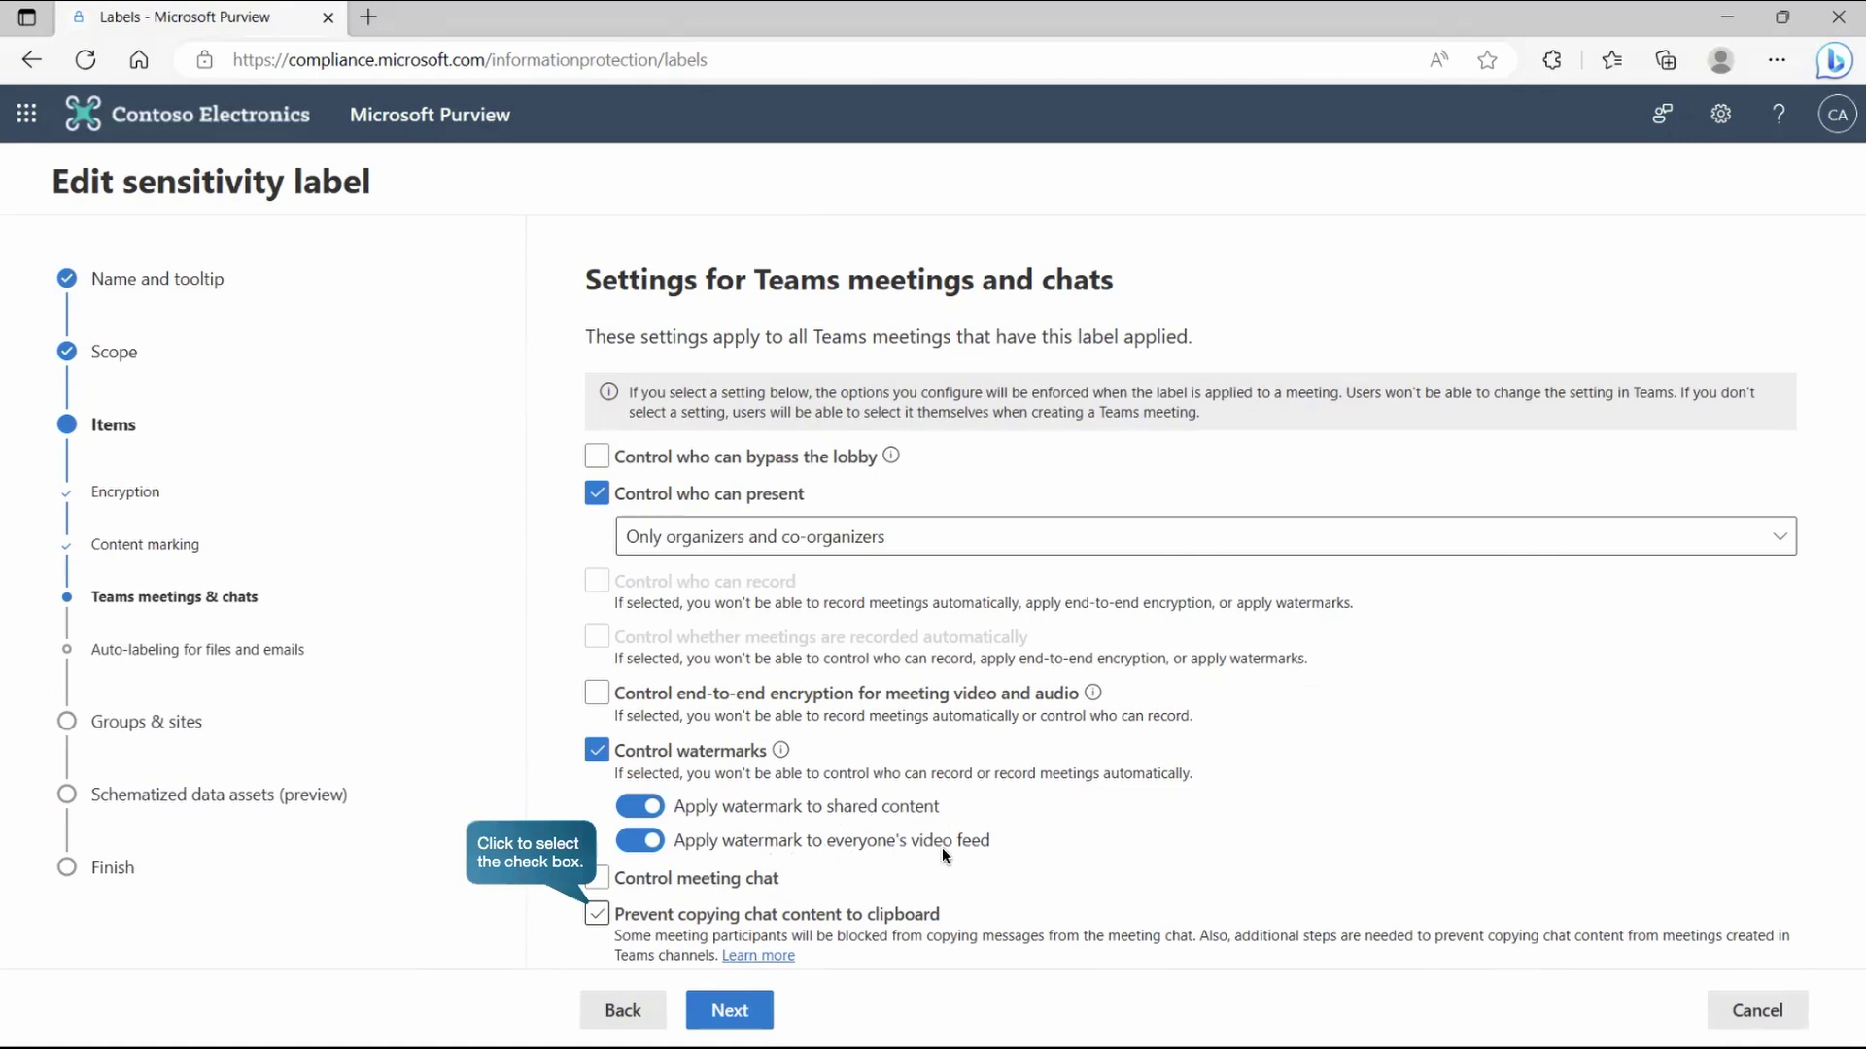
pyautogui.click(597, 915)
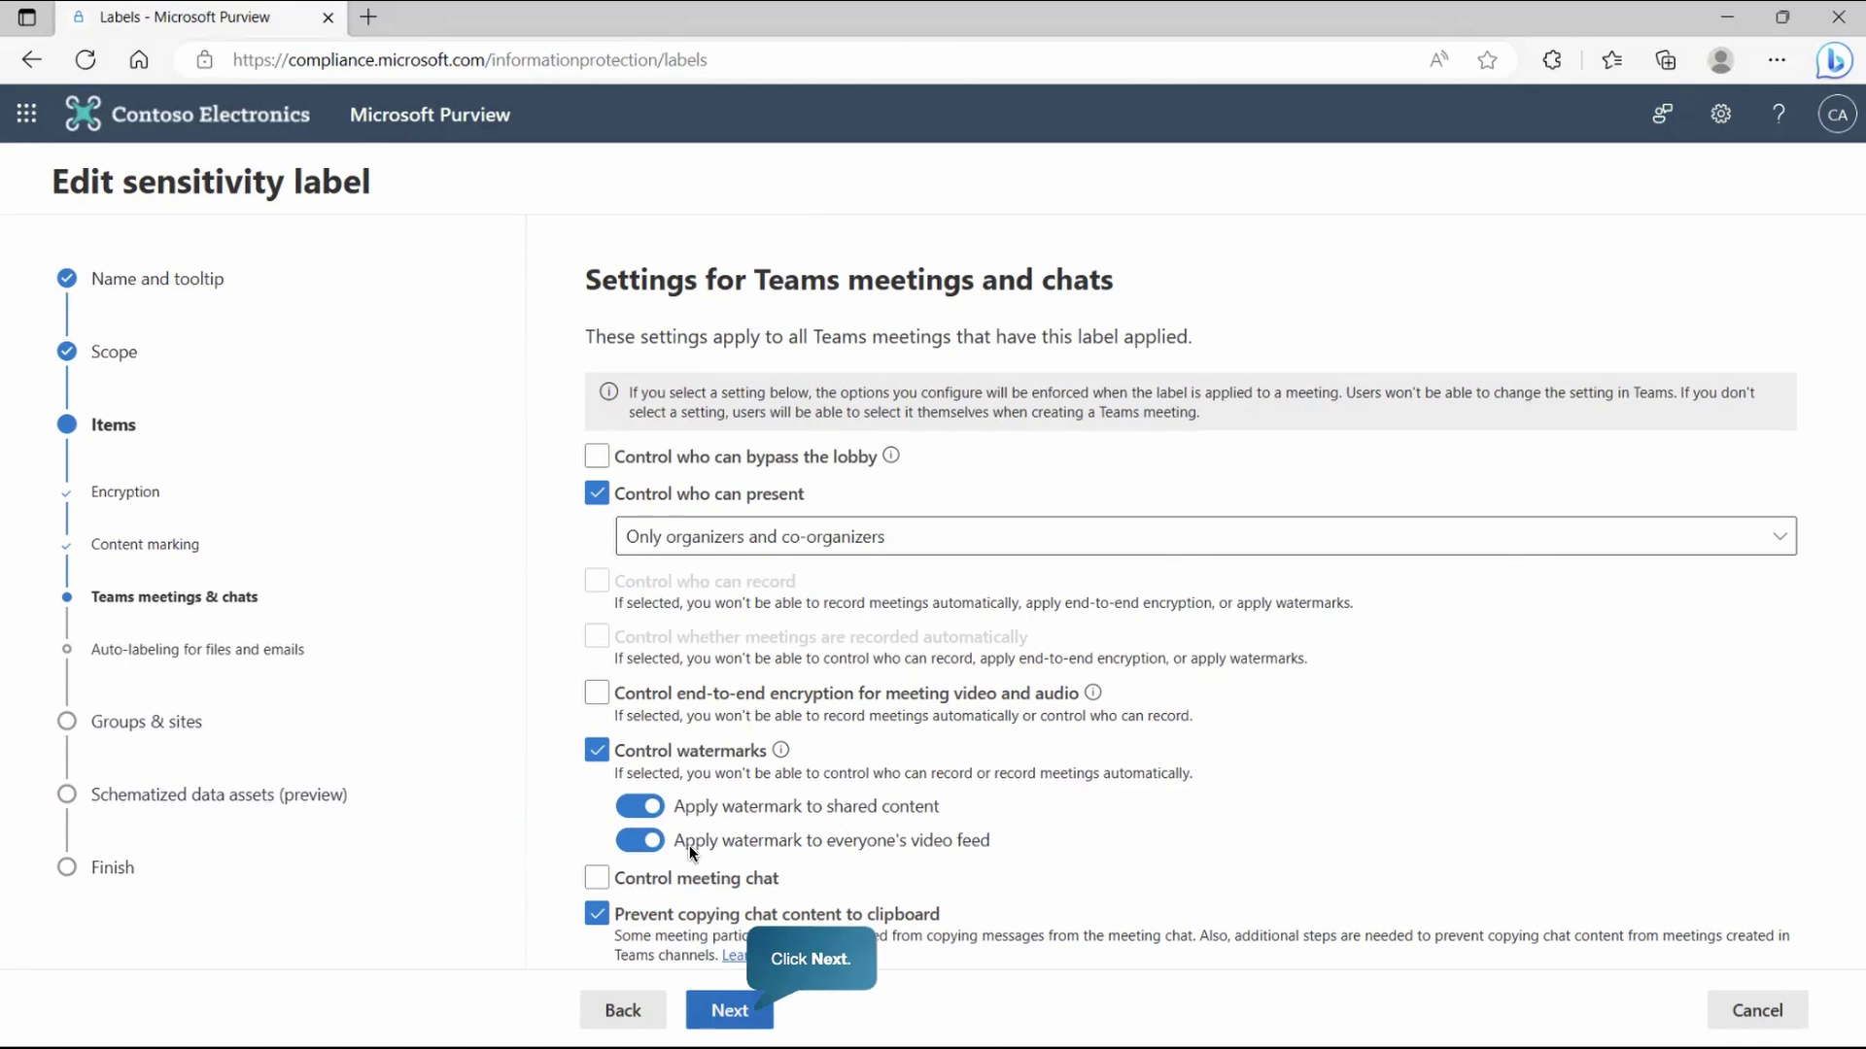
# - Pass the auto-labeling, groups and sites, privacy, external sharing and schematized data pages unchanged
pyautogui.click(734, 1011)
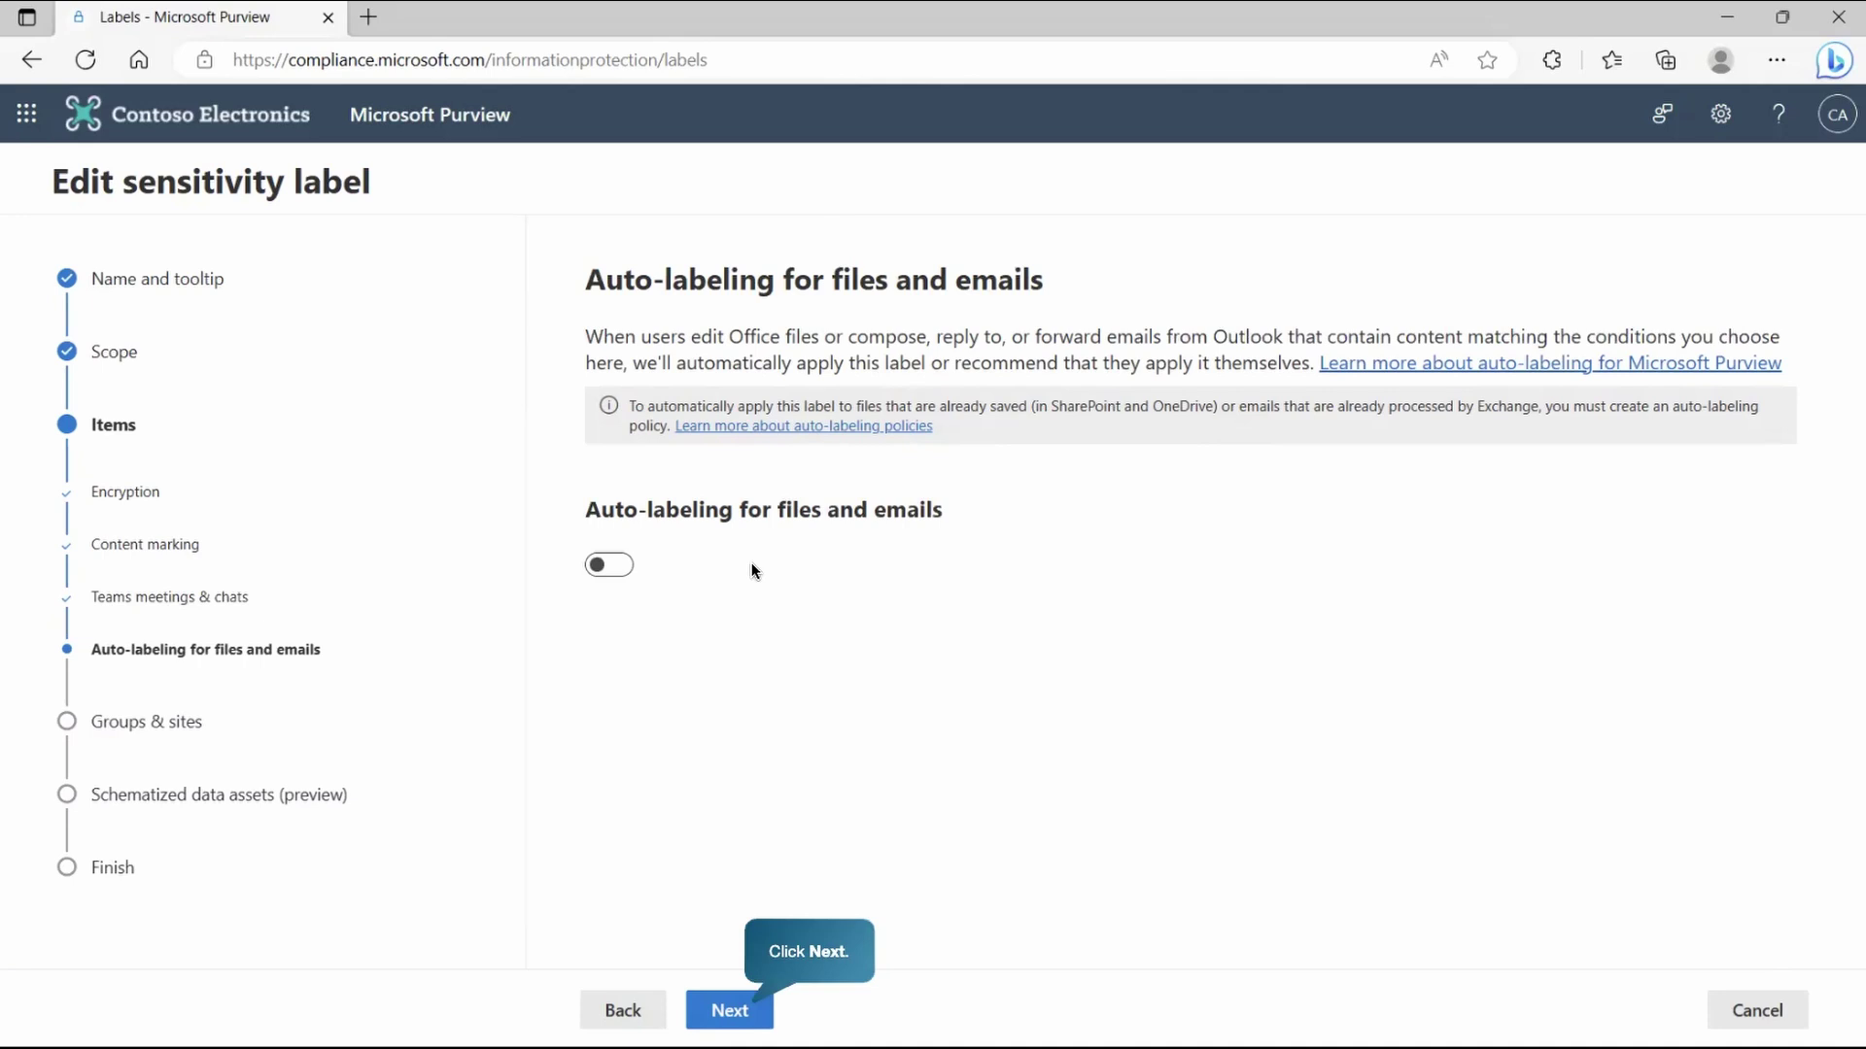
pyautogui.click(723, 1017)
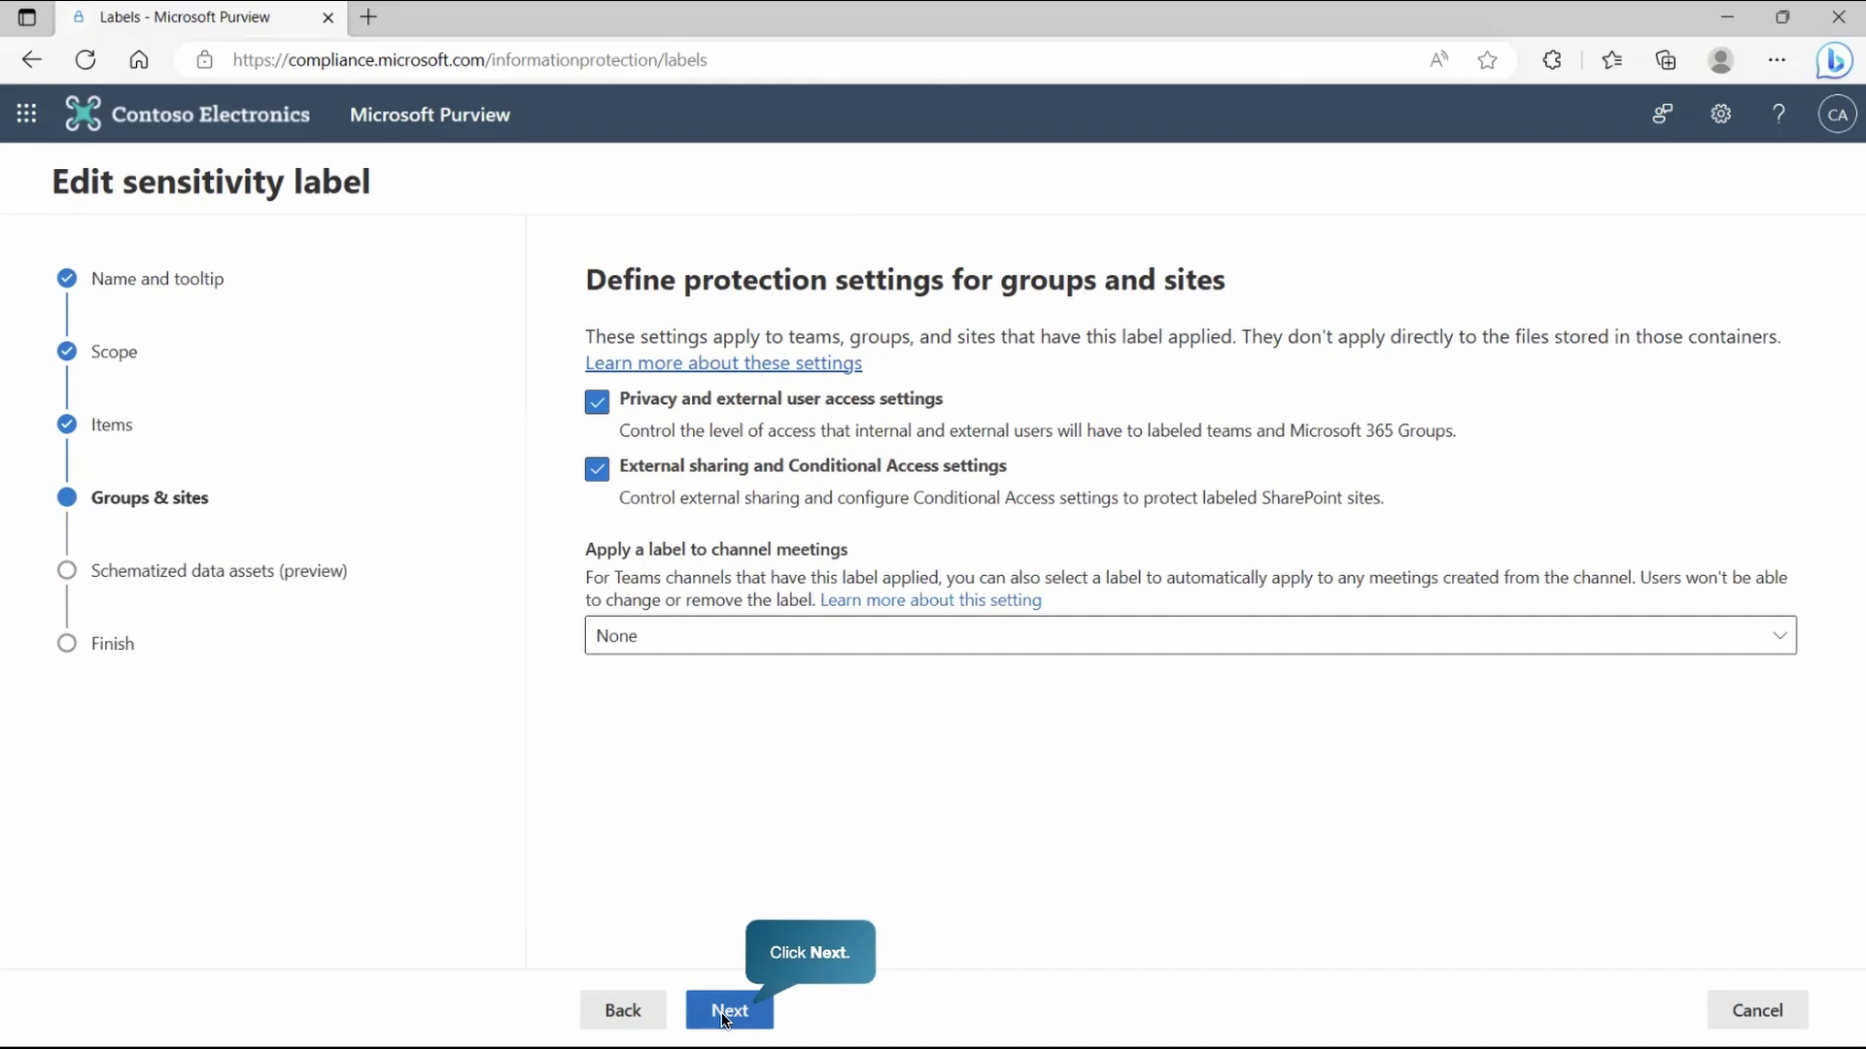
pyautogui.click(724, 1015)
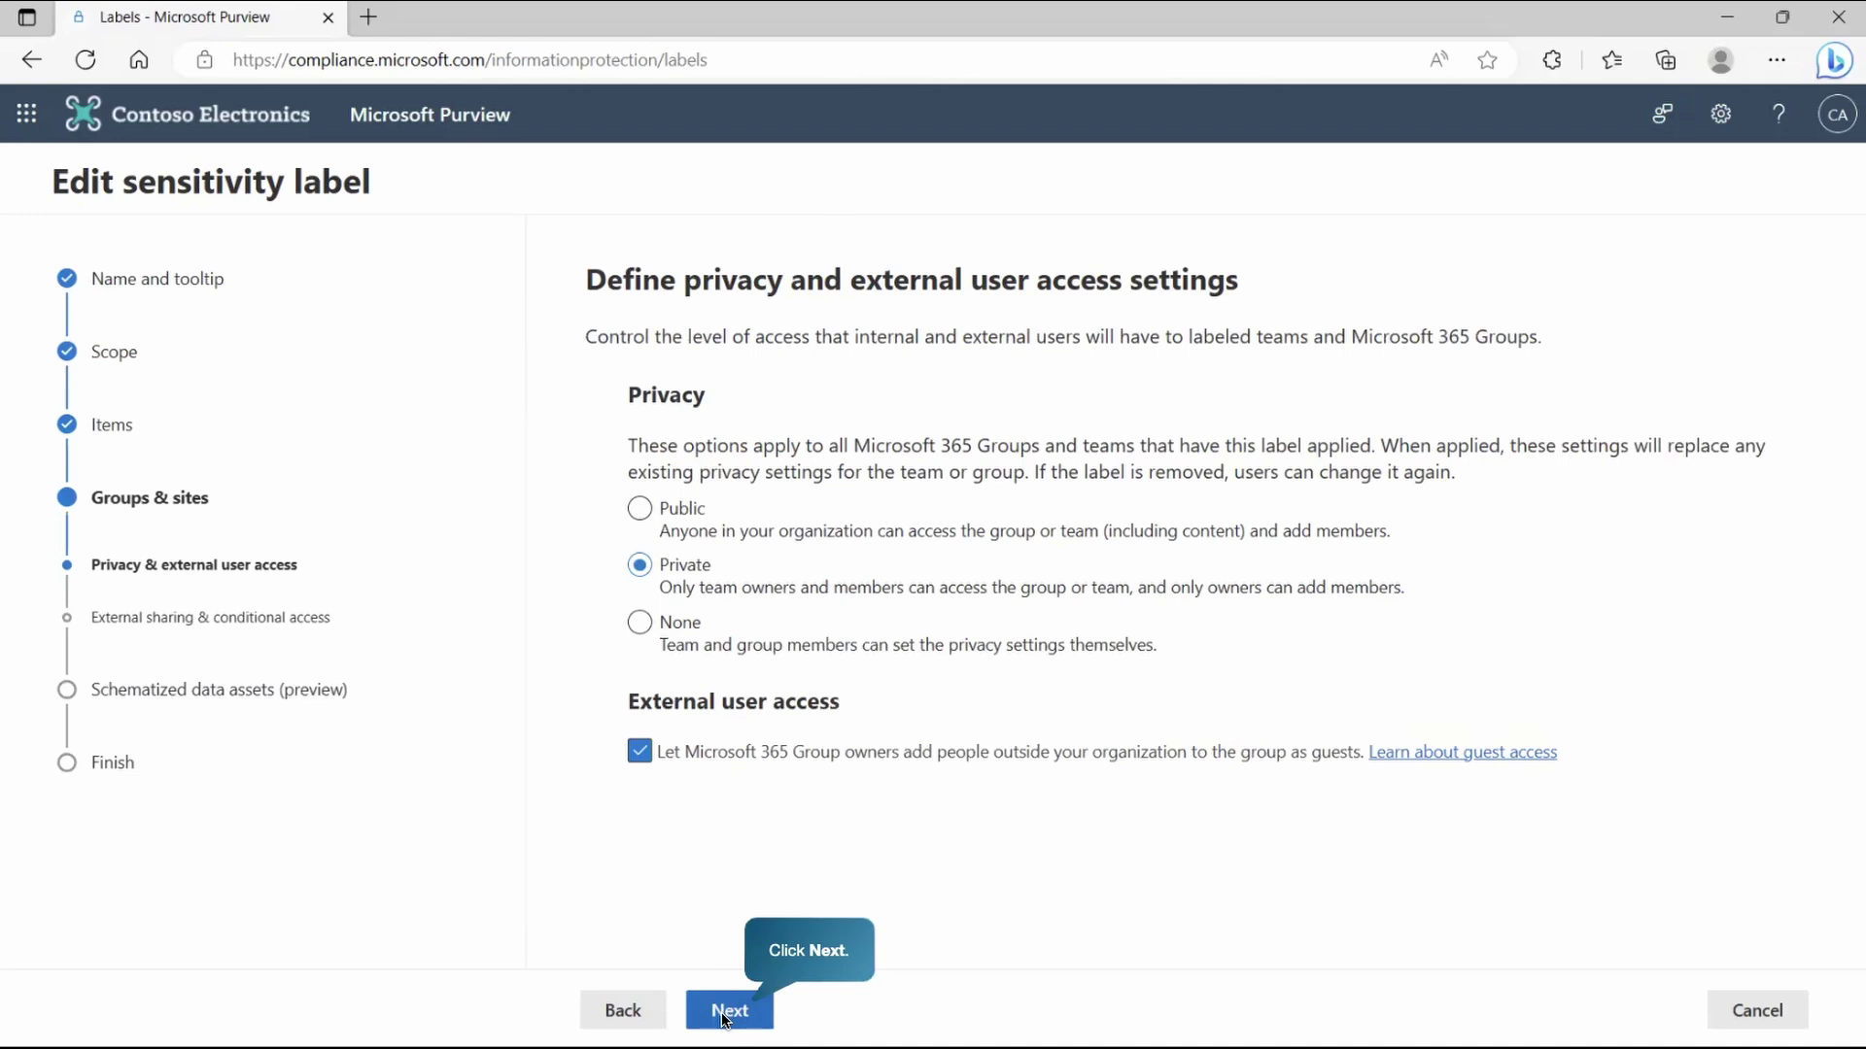
pyautogui.click(724, 1013)
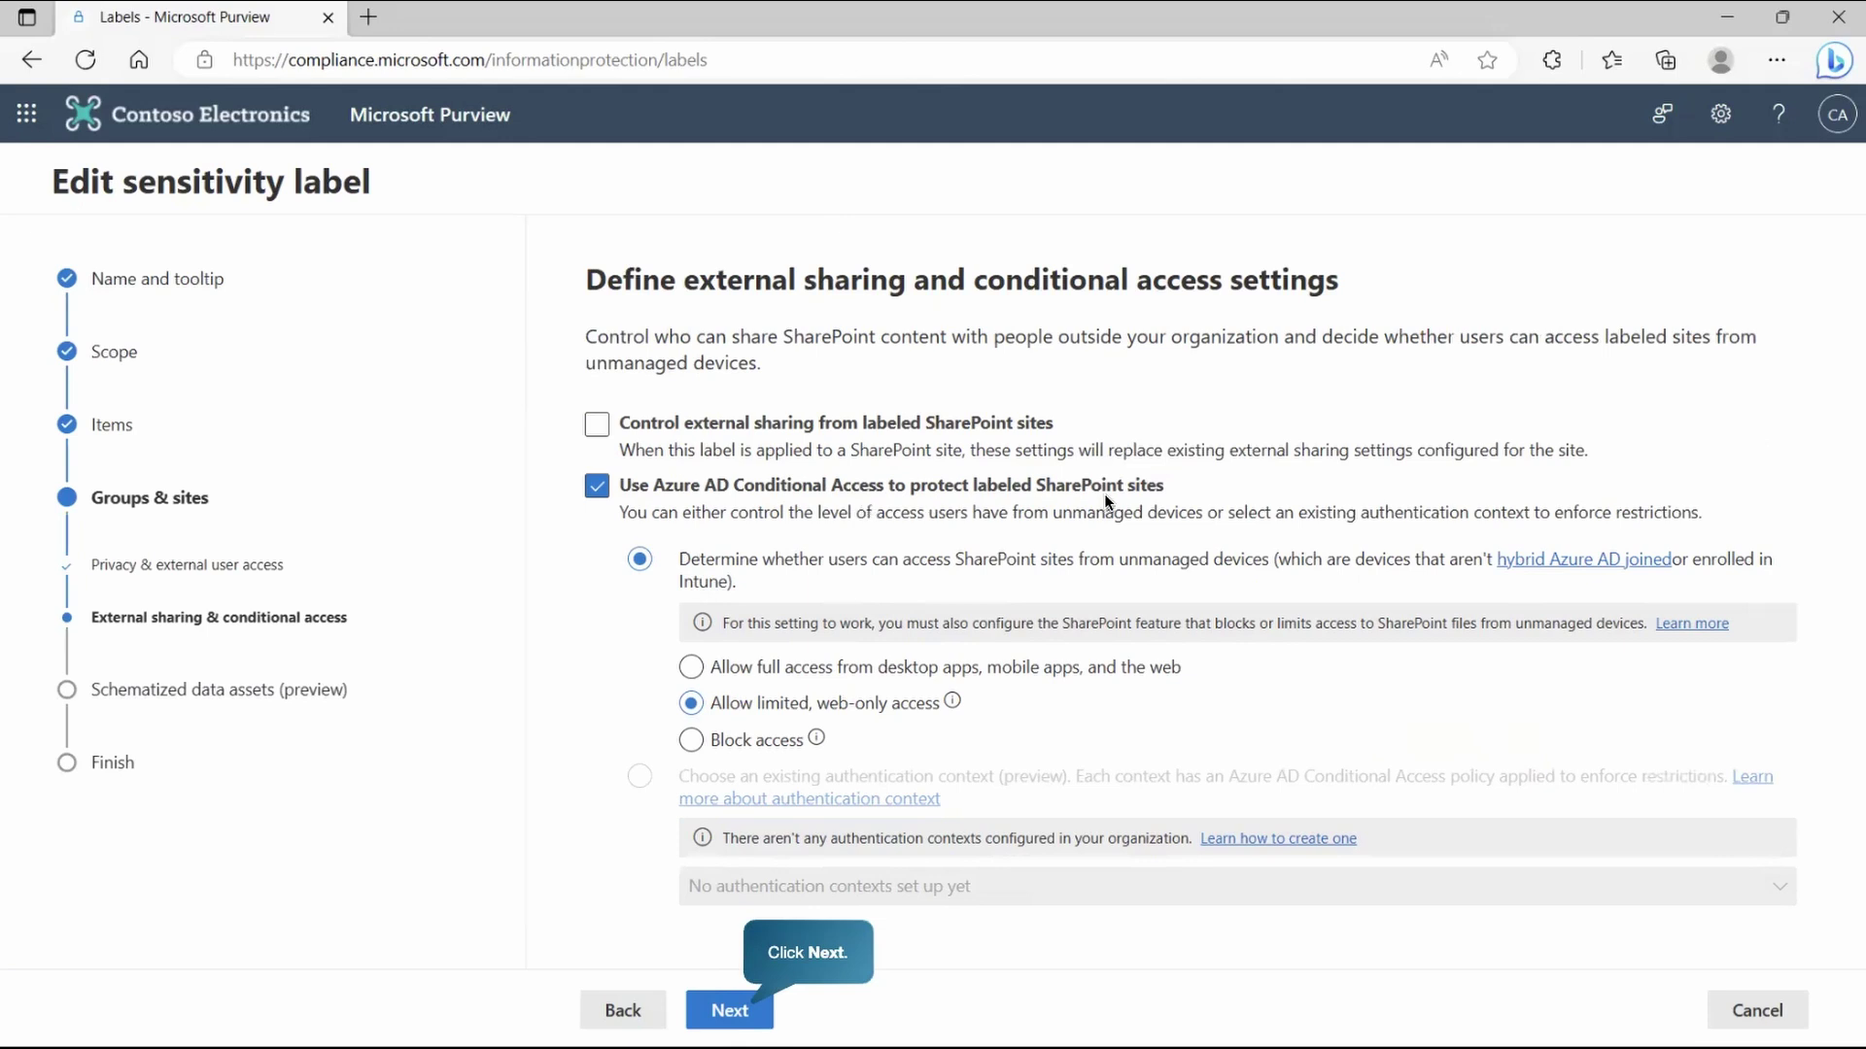
pyautogui.click(742, 1016)
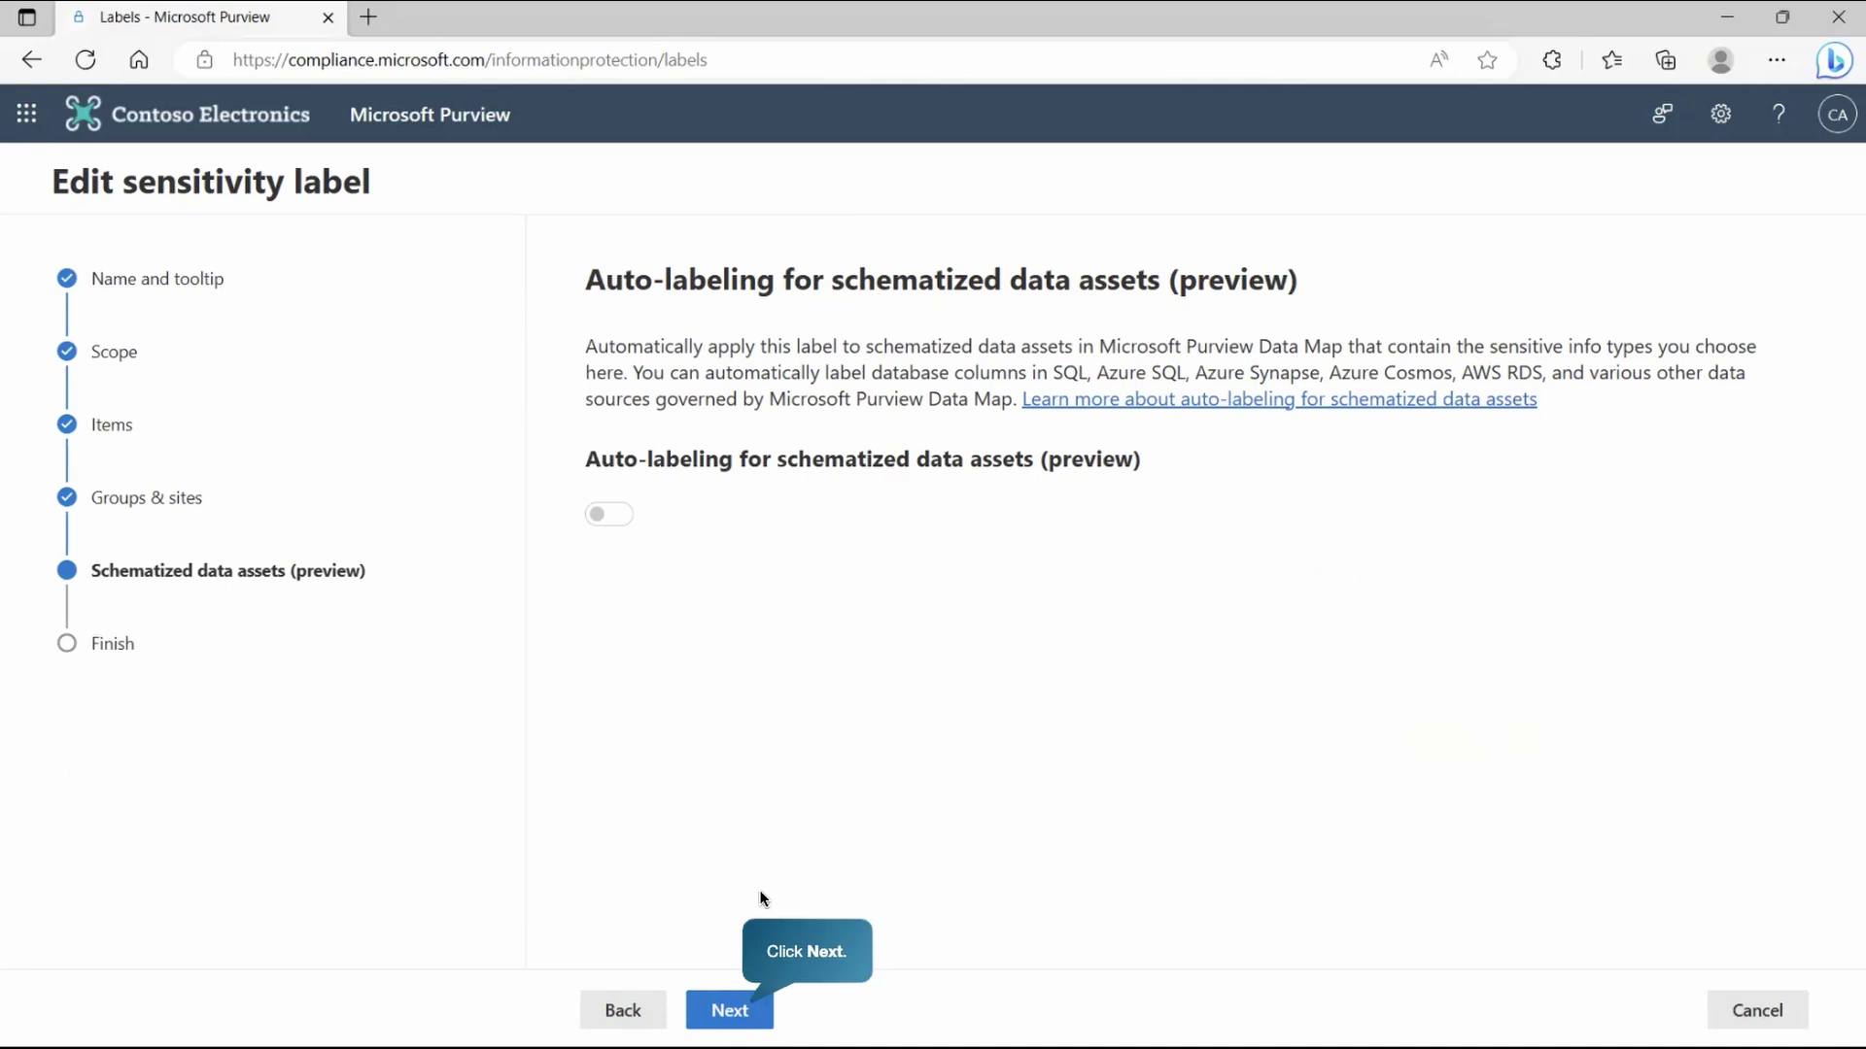
pyautogui.click(731, 1016)
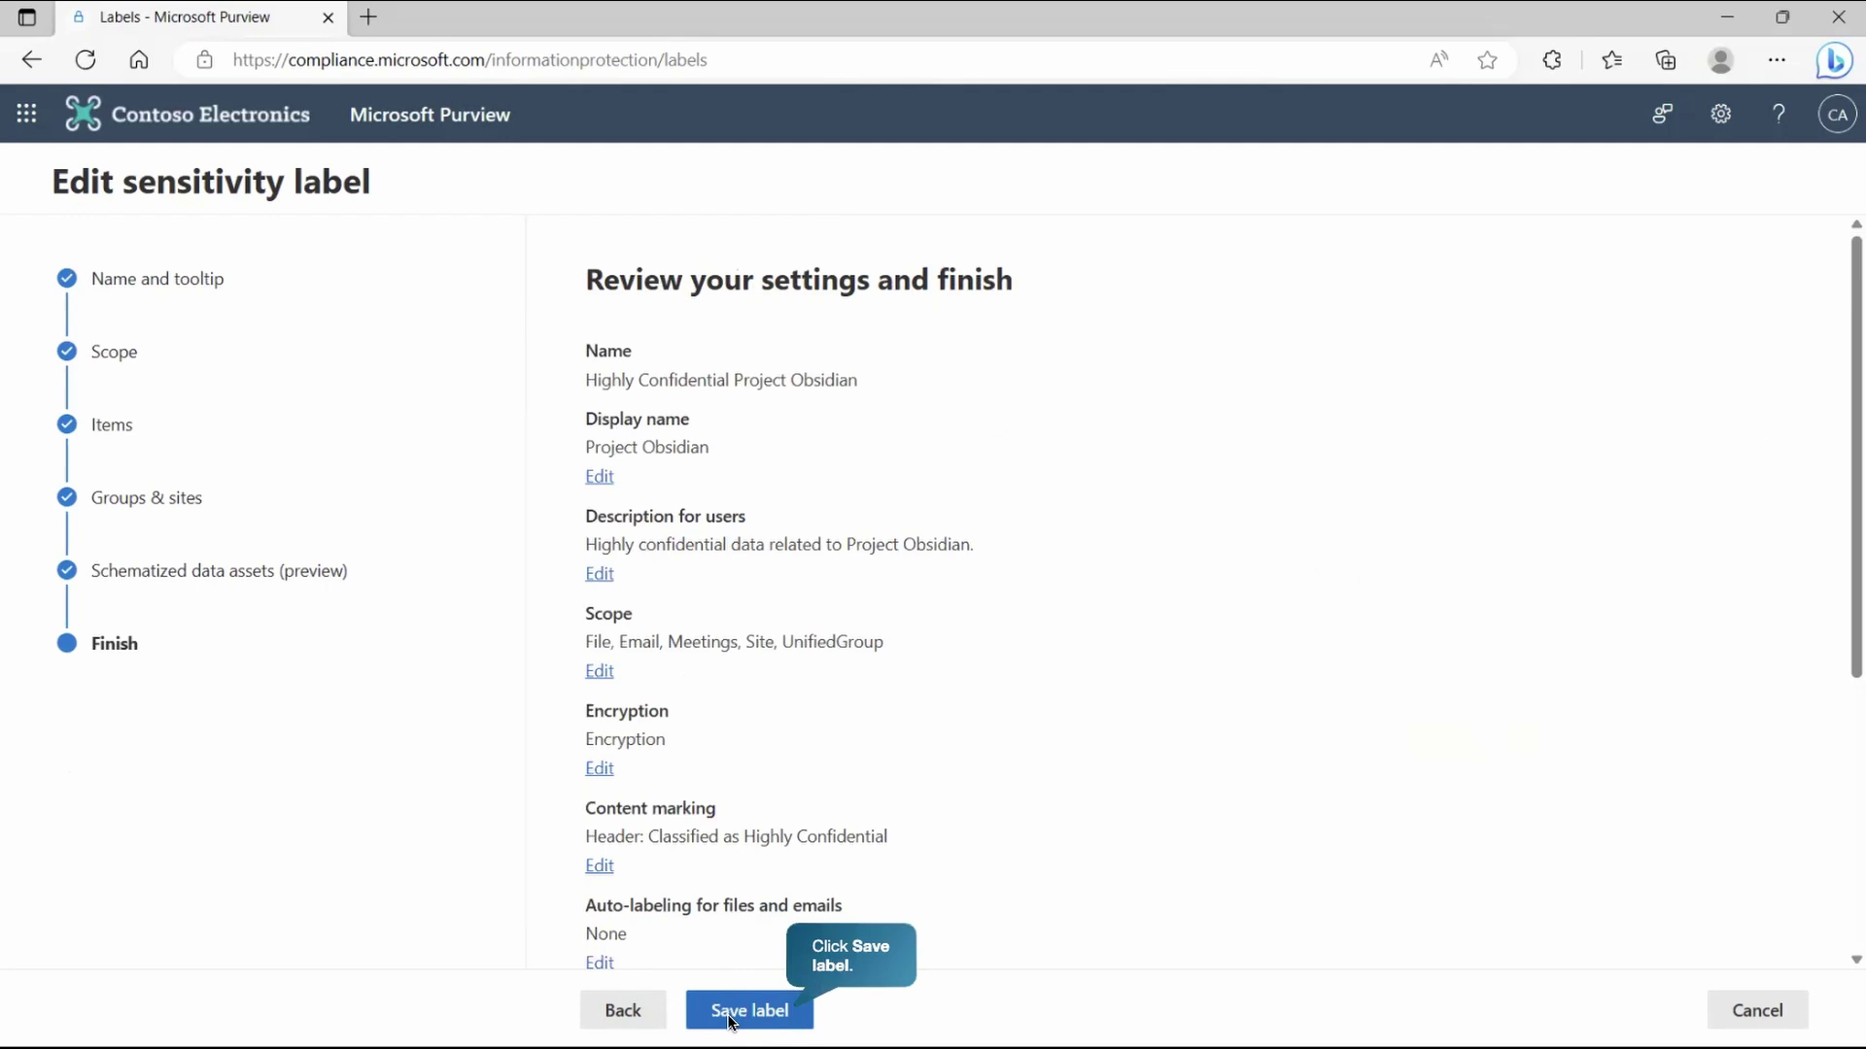
# - Save the Project Obsidian label and return to the Labels list
pyautogui.click(736, 1015)
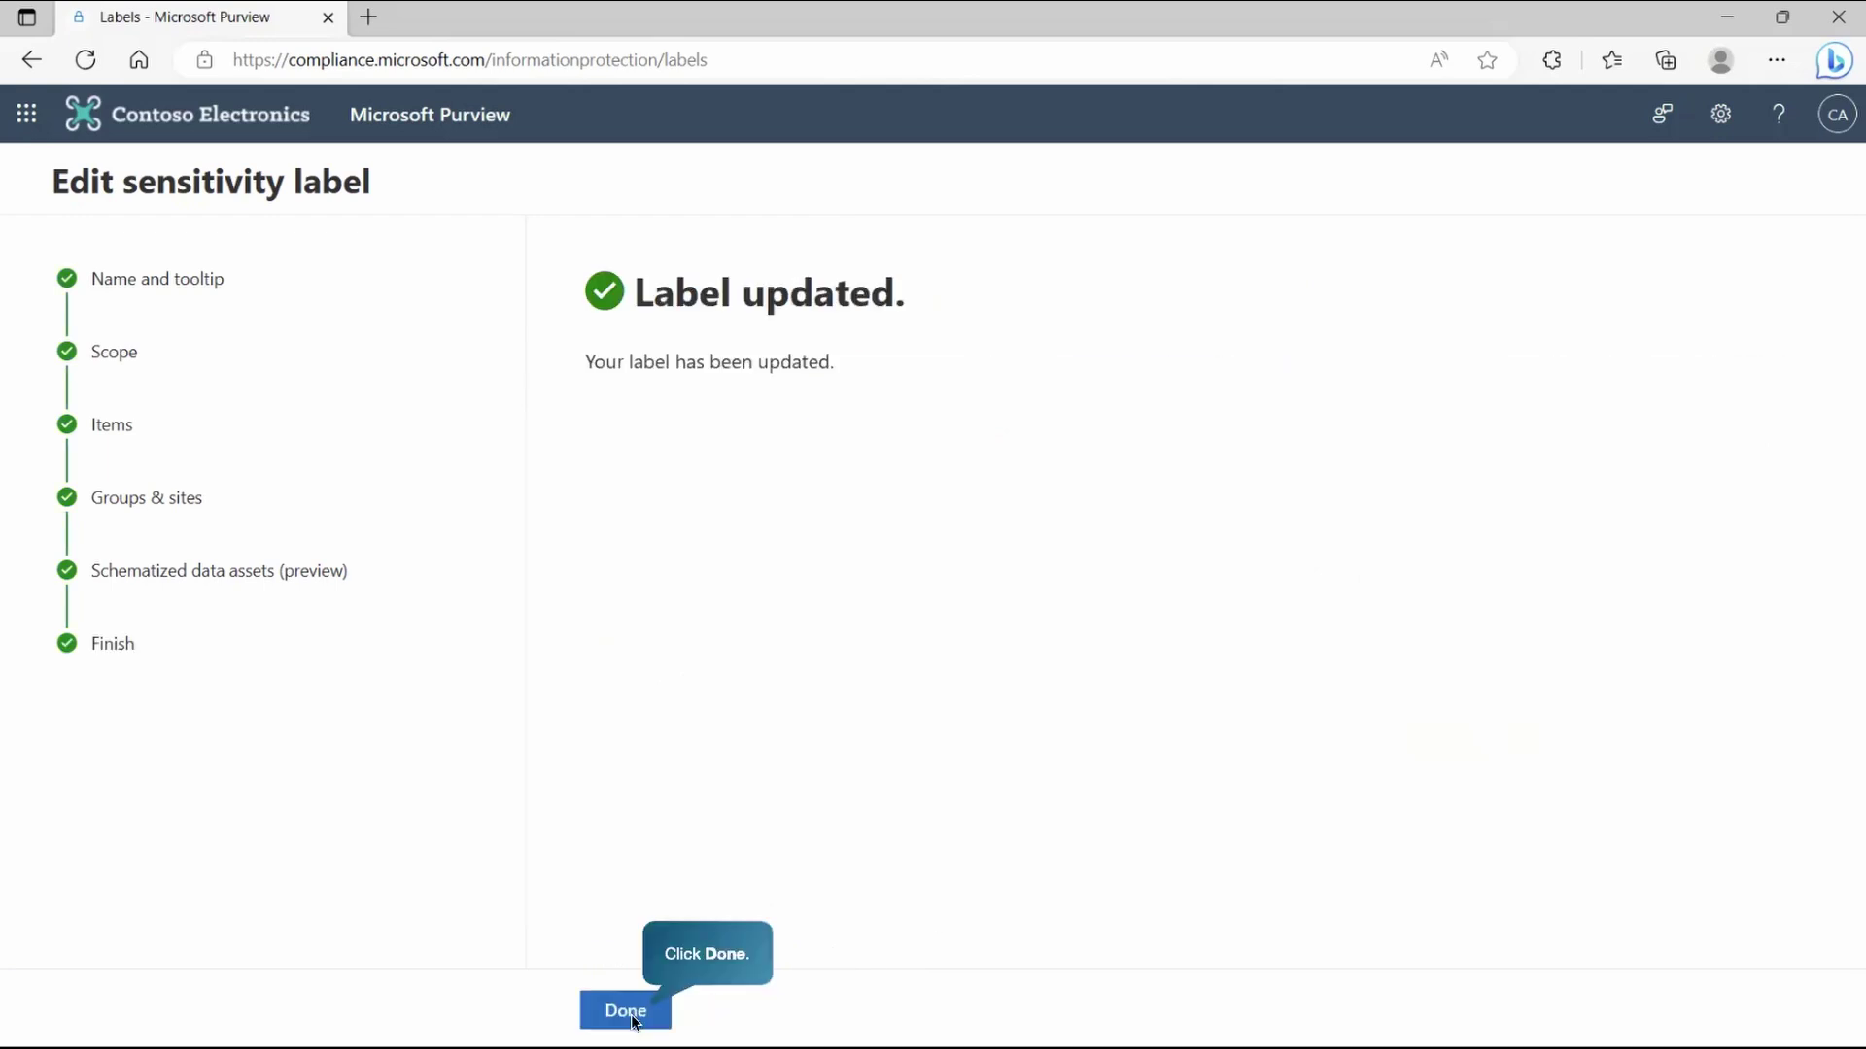
pyautogui.click(625, 1011)
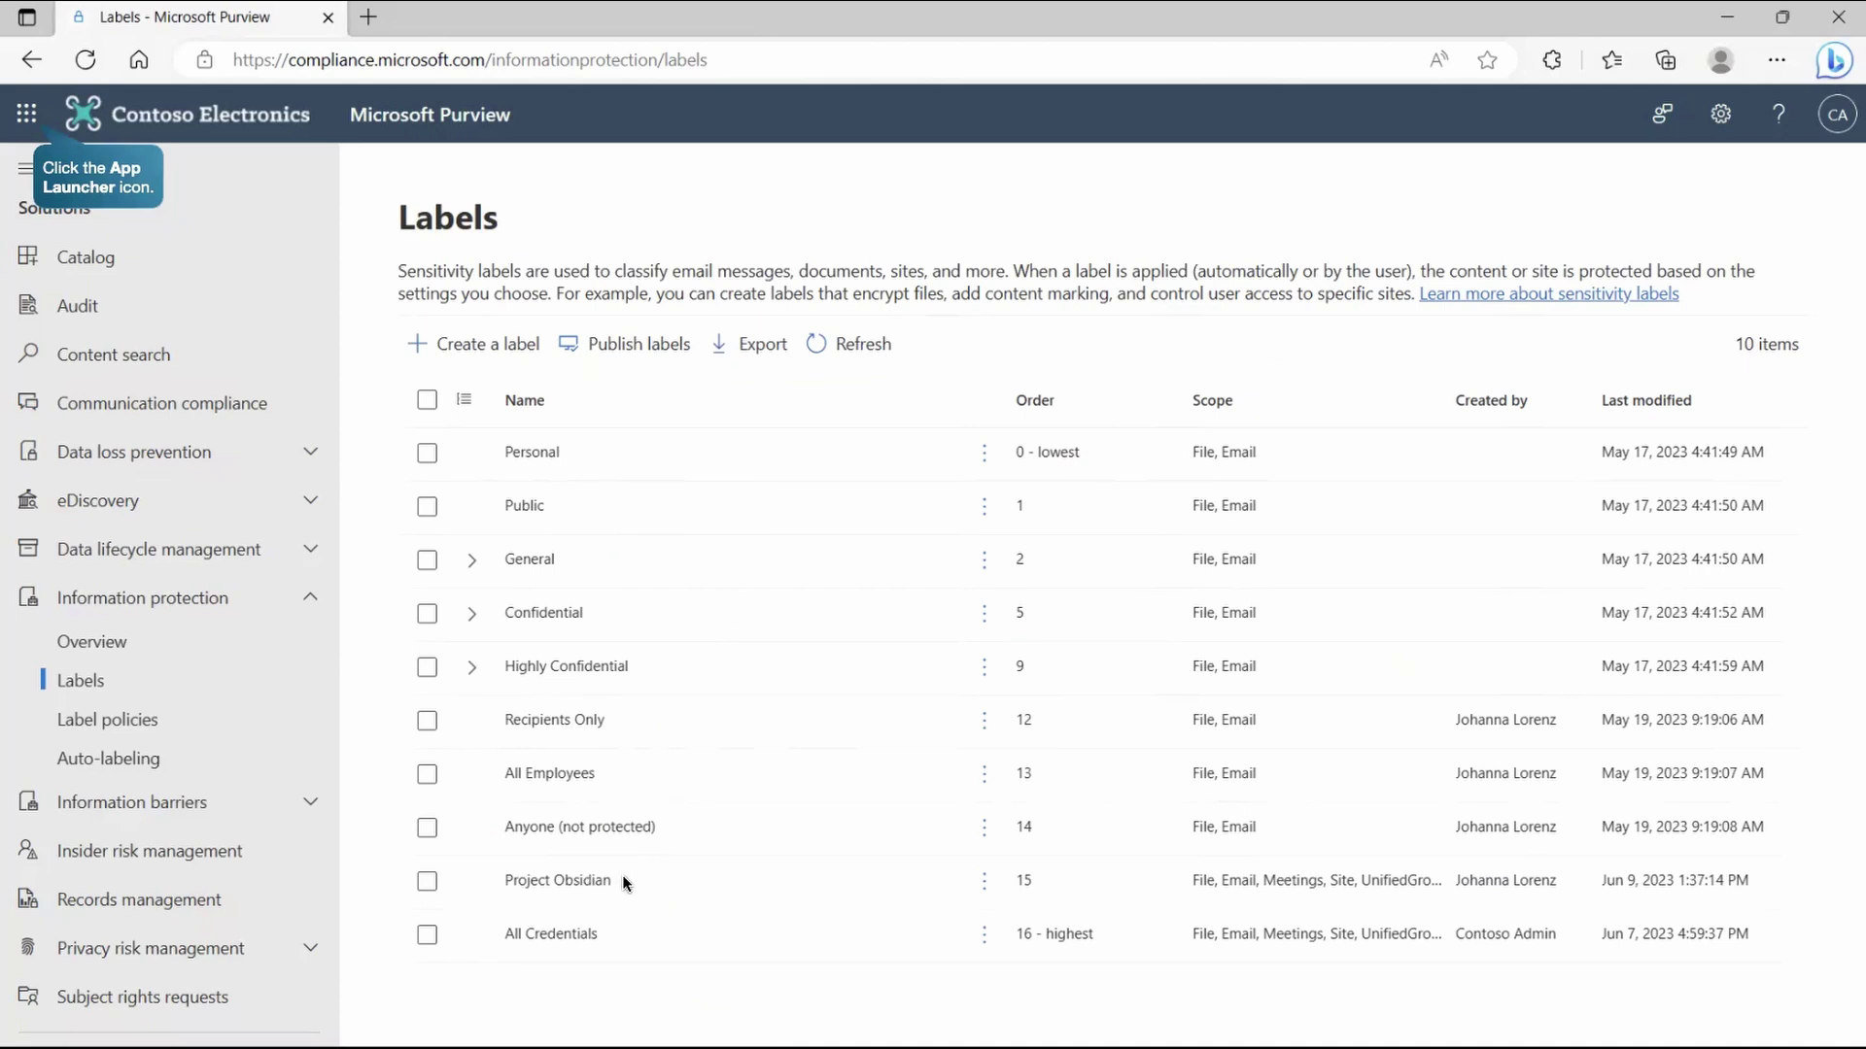
# - Open Outlook on the web from the App Launcher and start a new calendar event
pyautogui.click(26, 121)
pyautogui.click(109, 259)
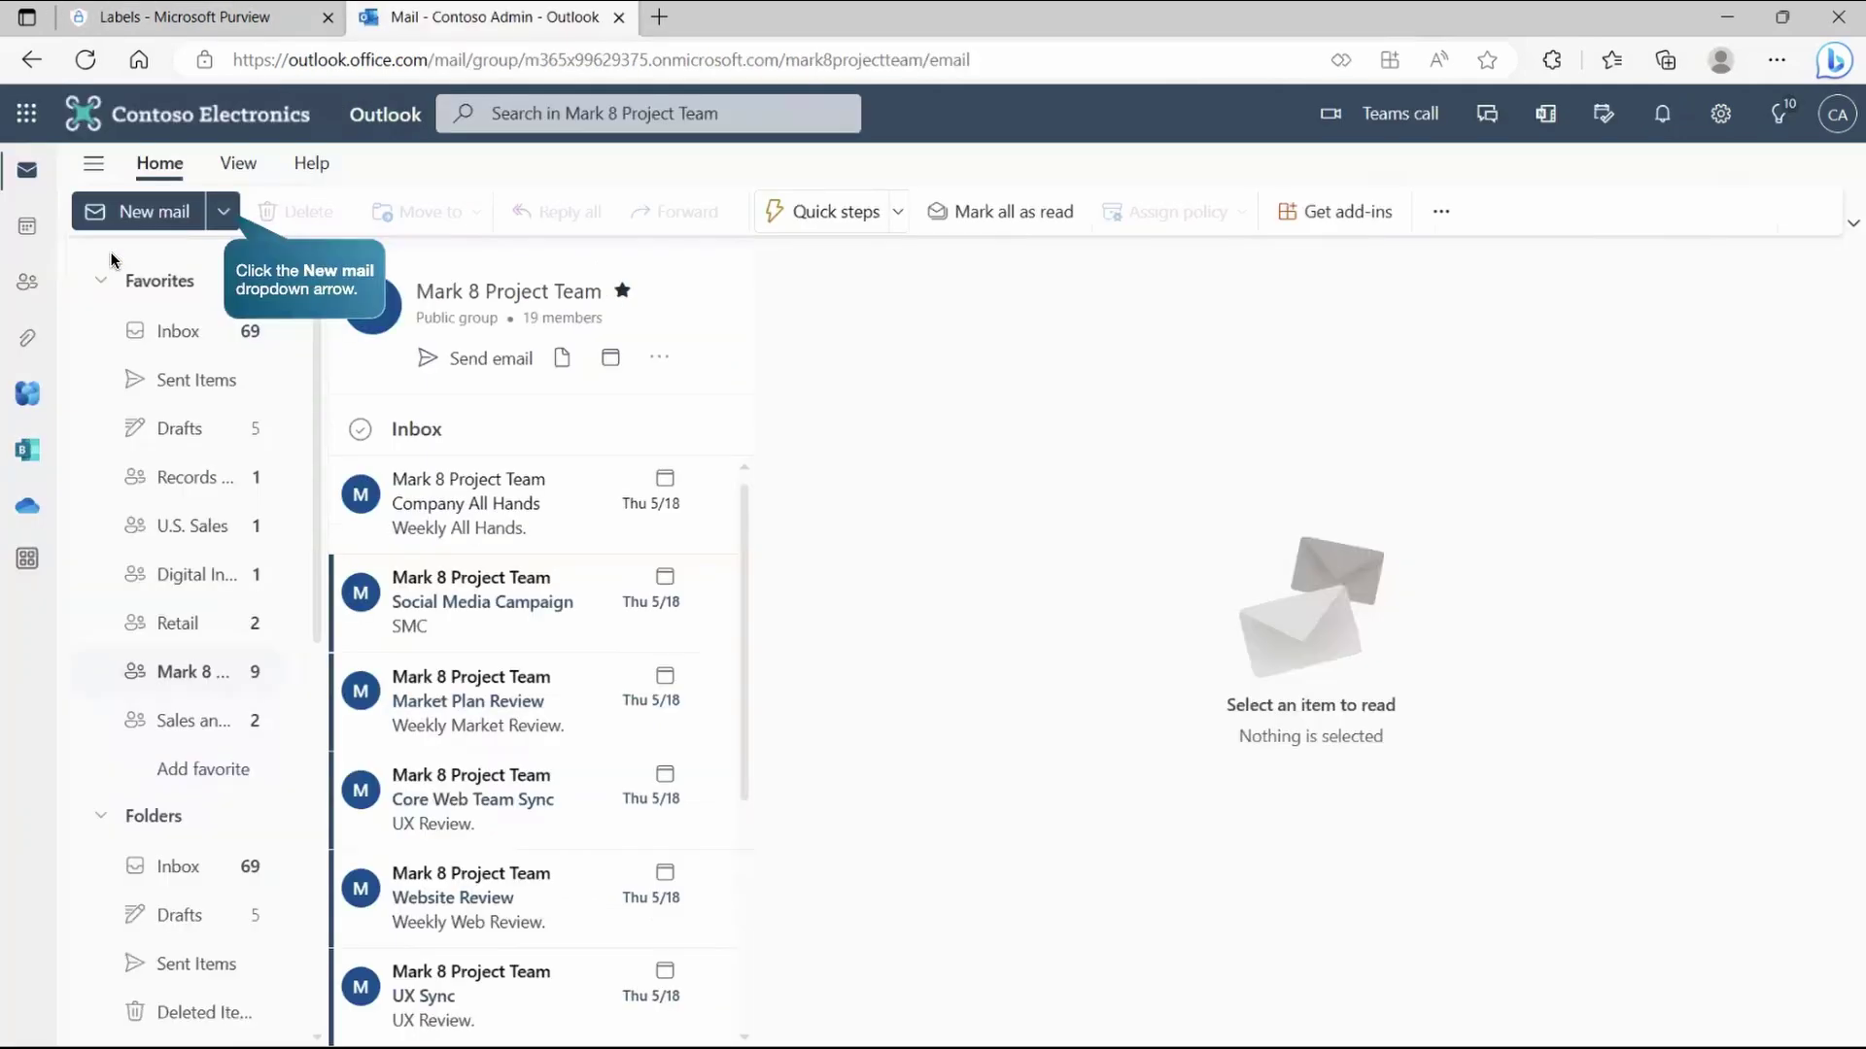
pyautogui.click(221, 214)
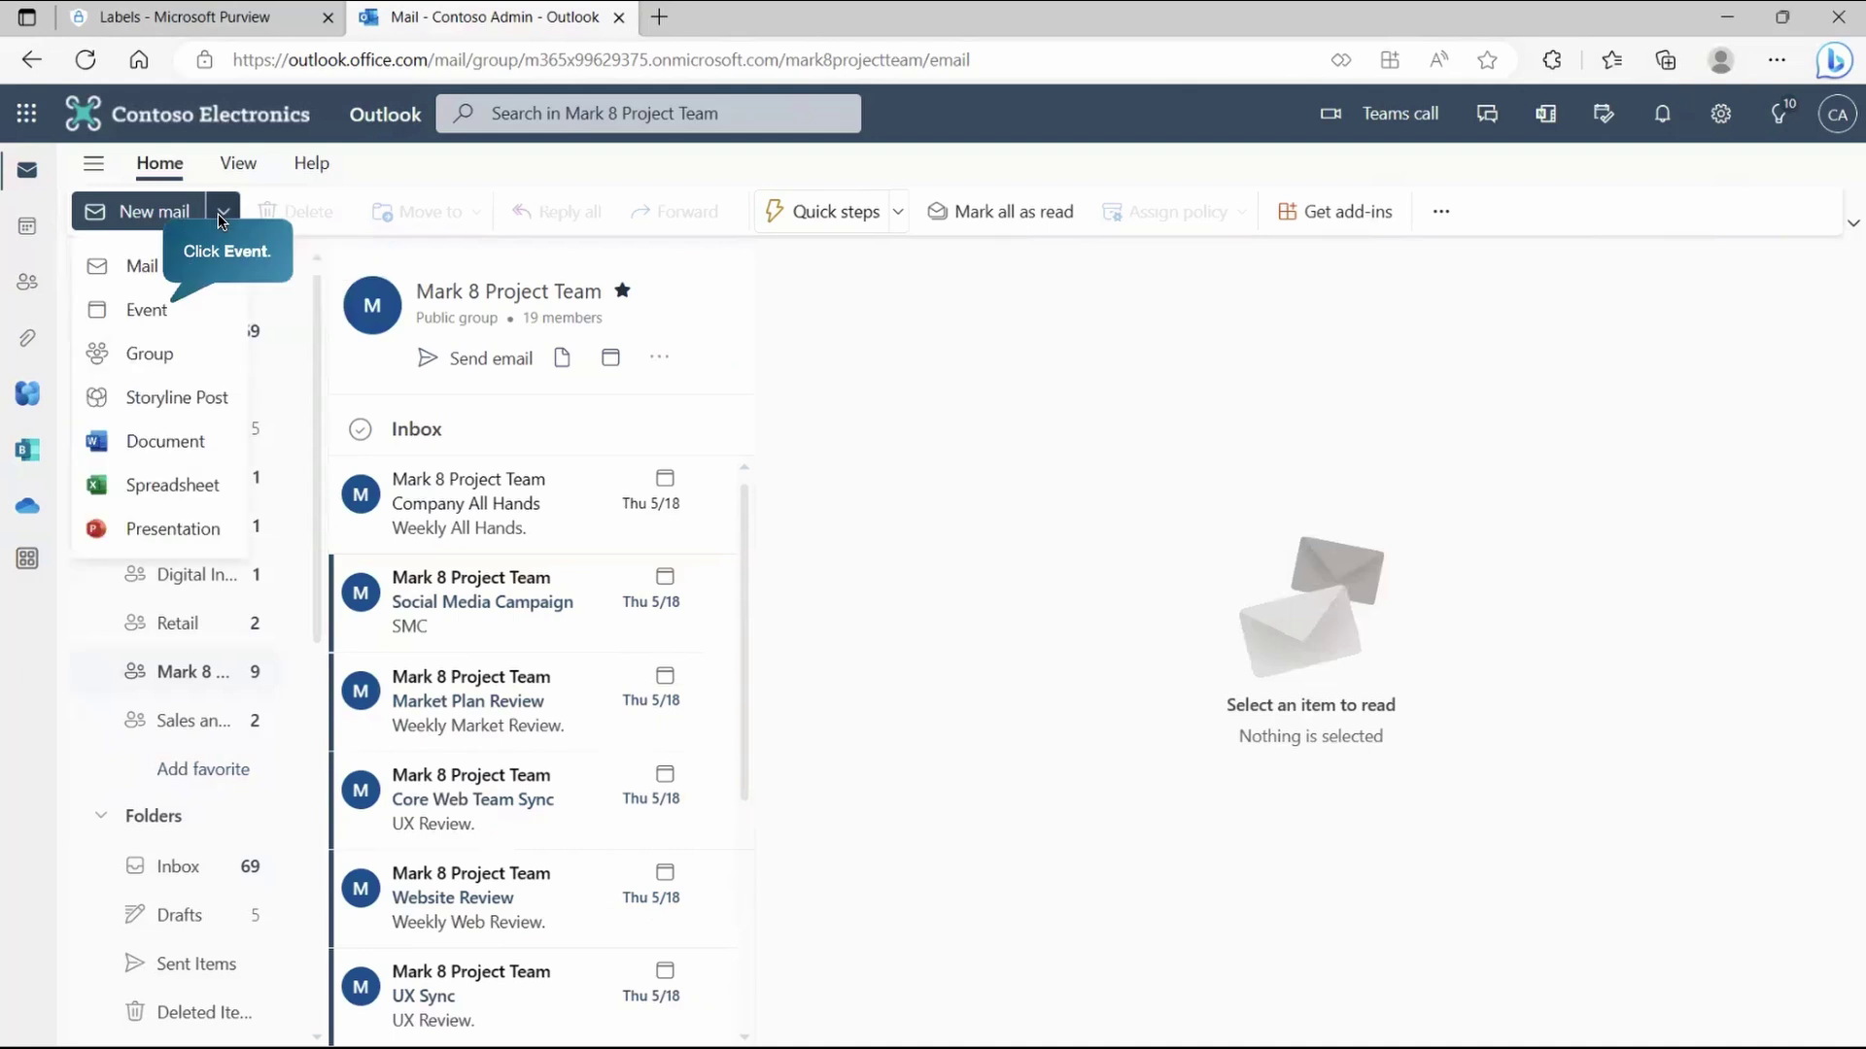
pyautogui.click(162, 313)
# - Title the event 'Project Obsidian Quarterly Review', invite two colleagues and the Gmail guest, and paste the agenda
pyautogui.click(421, 384)
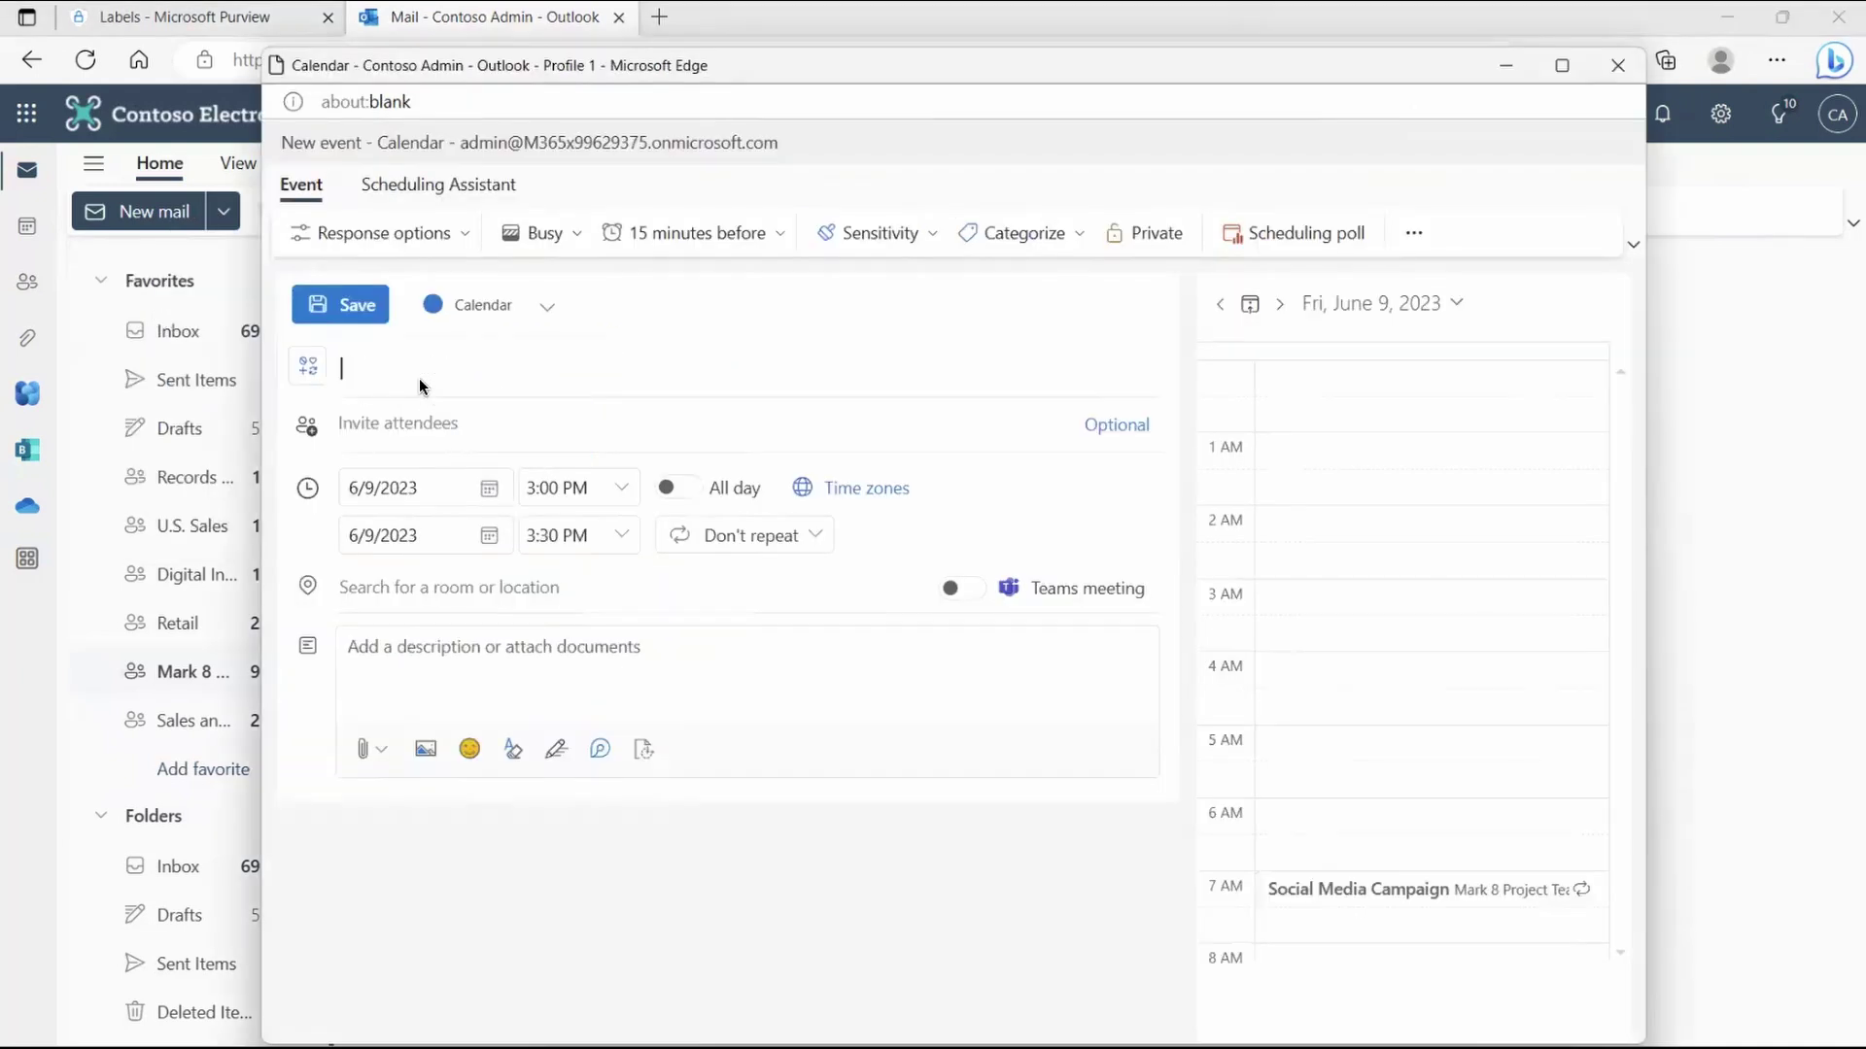
pyautogui.write('Project Obsidian Quarterly Review')
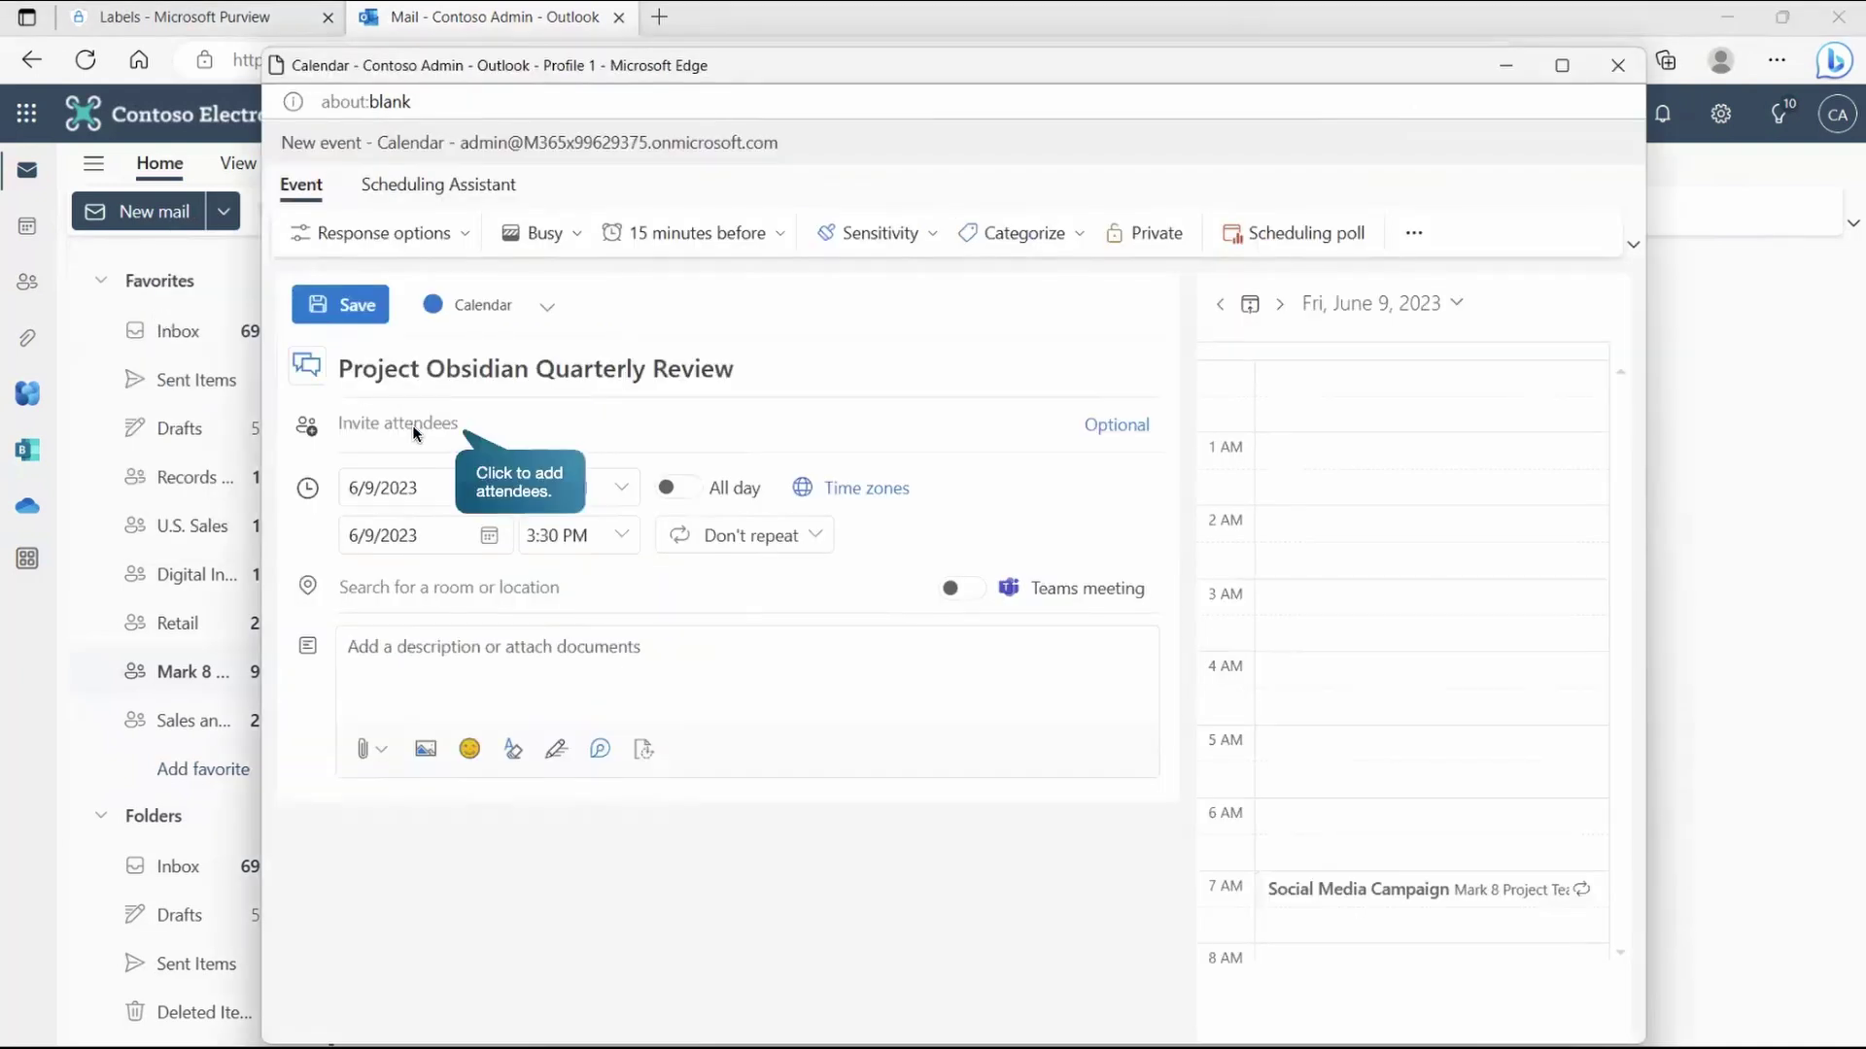
pyautogui.click(415, 427)
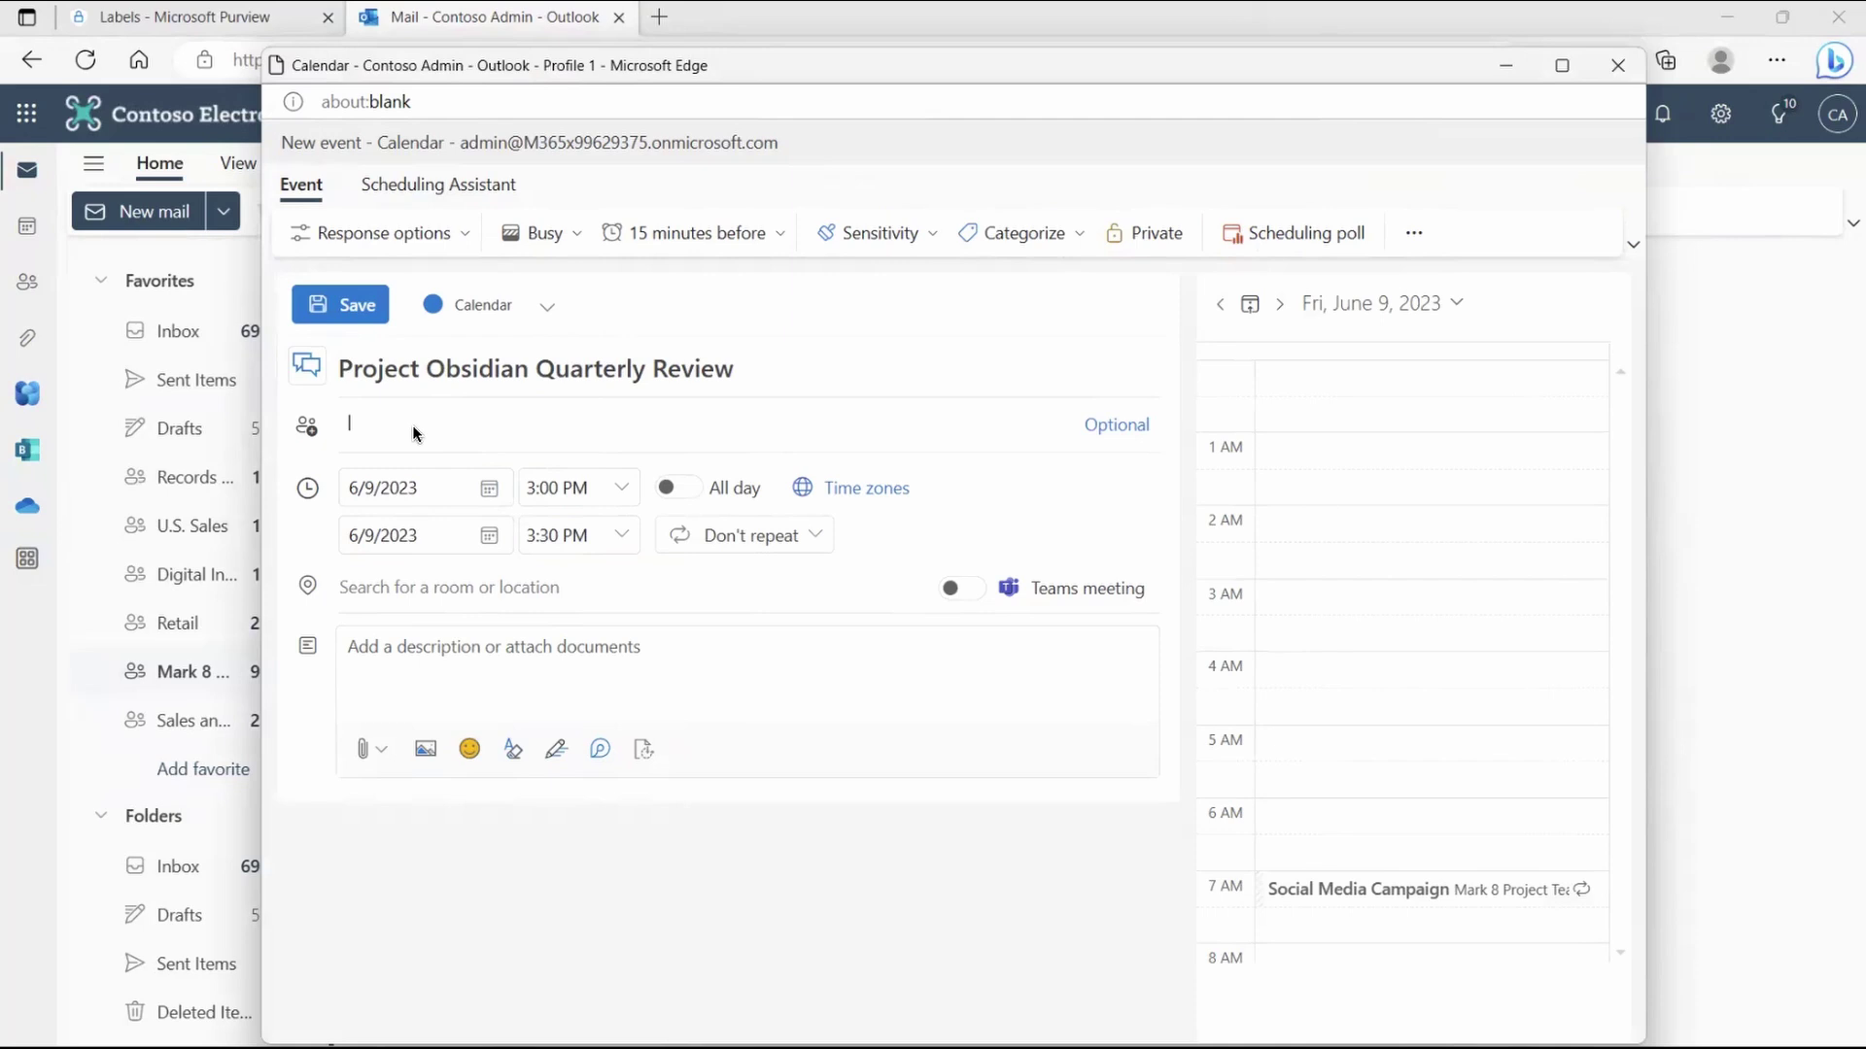
pyautogui.write('Alex Wilber Megan Bowen')
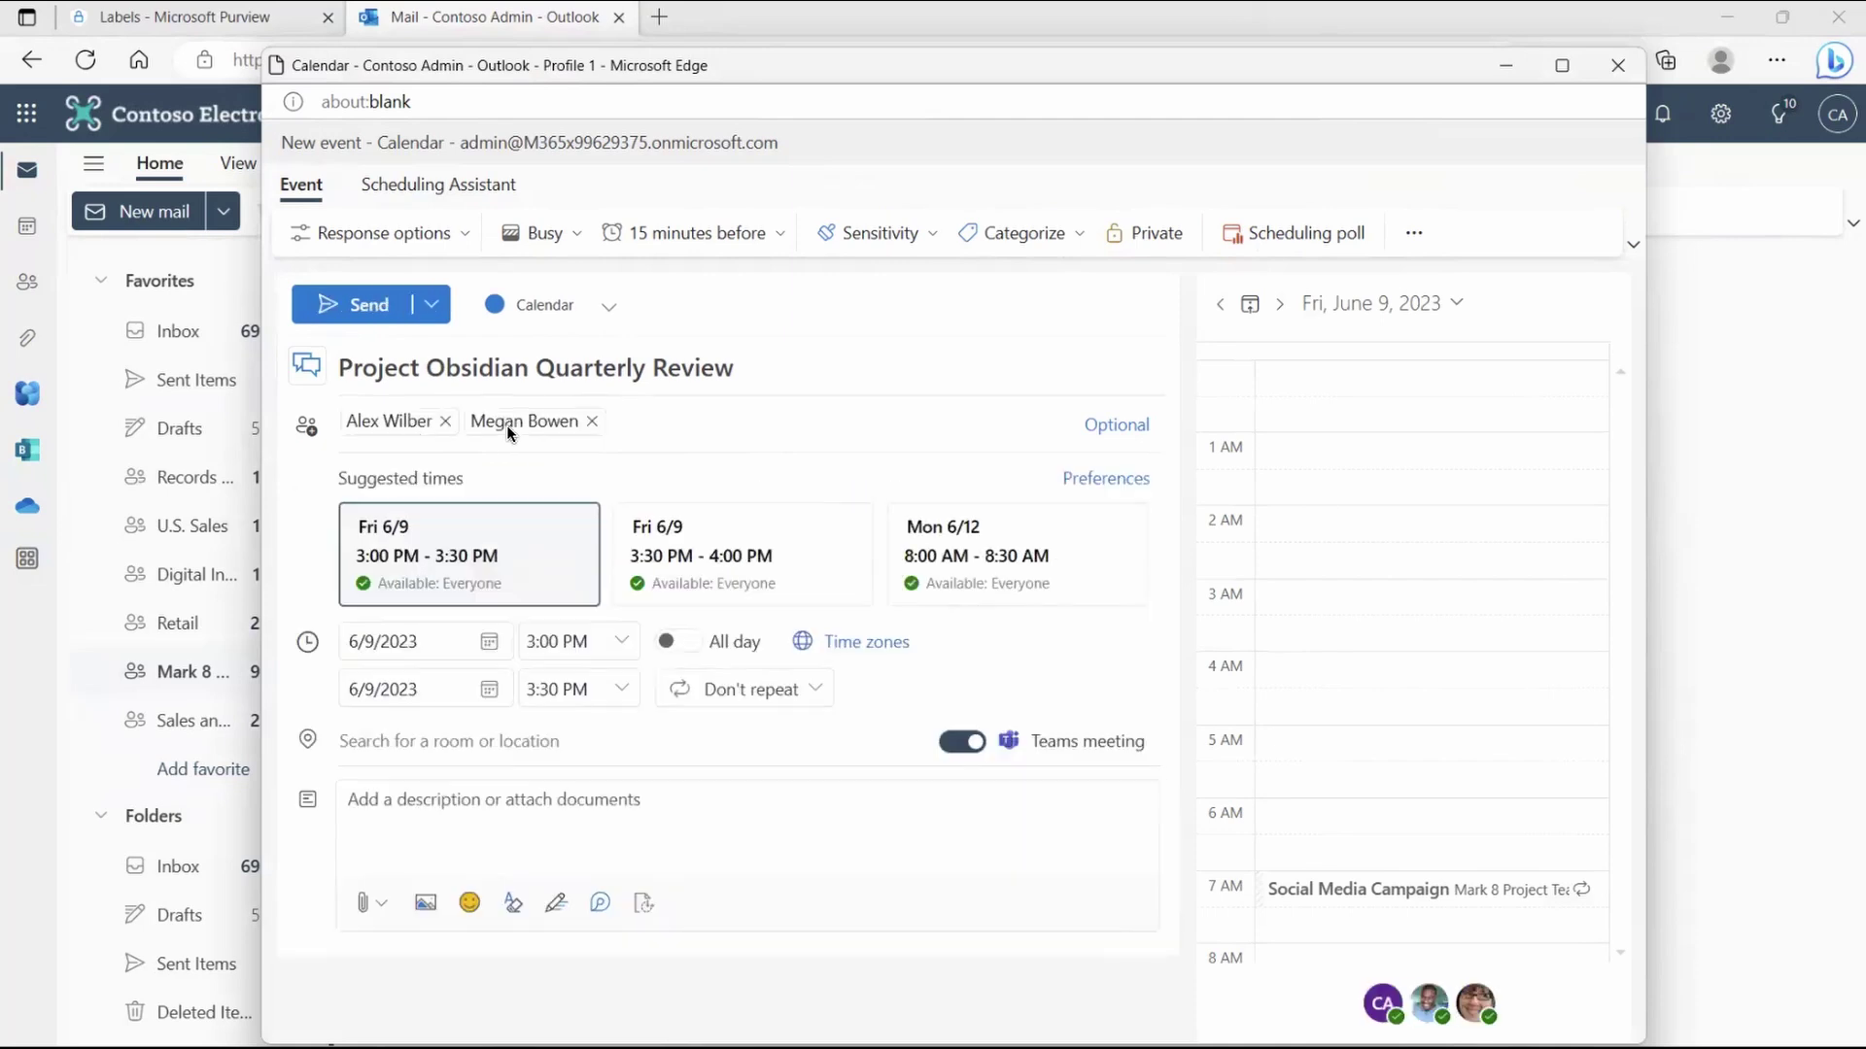
pyautogui.hotkey('ctrl', 'v')
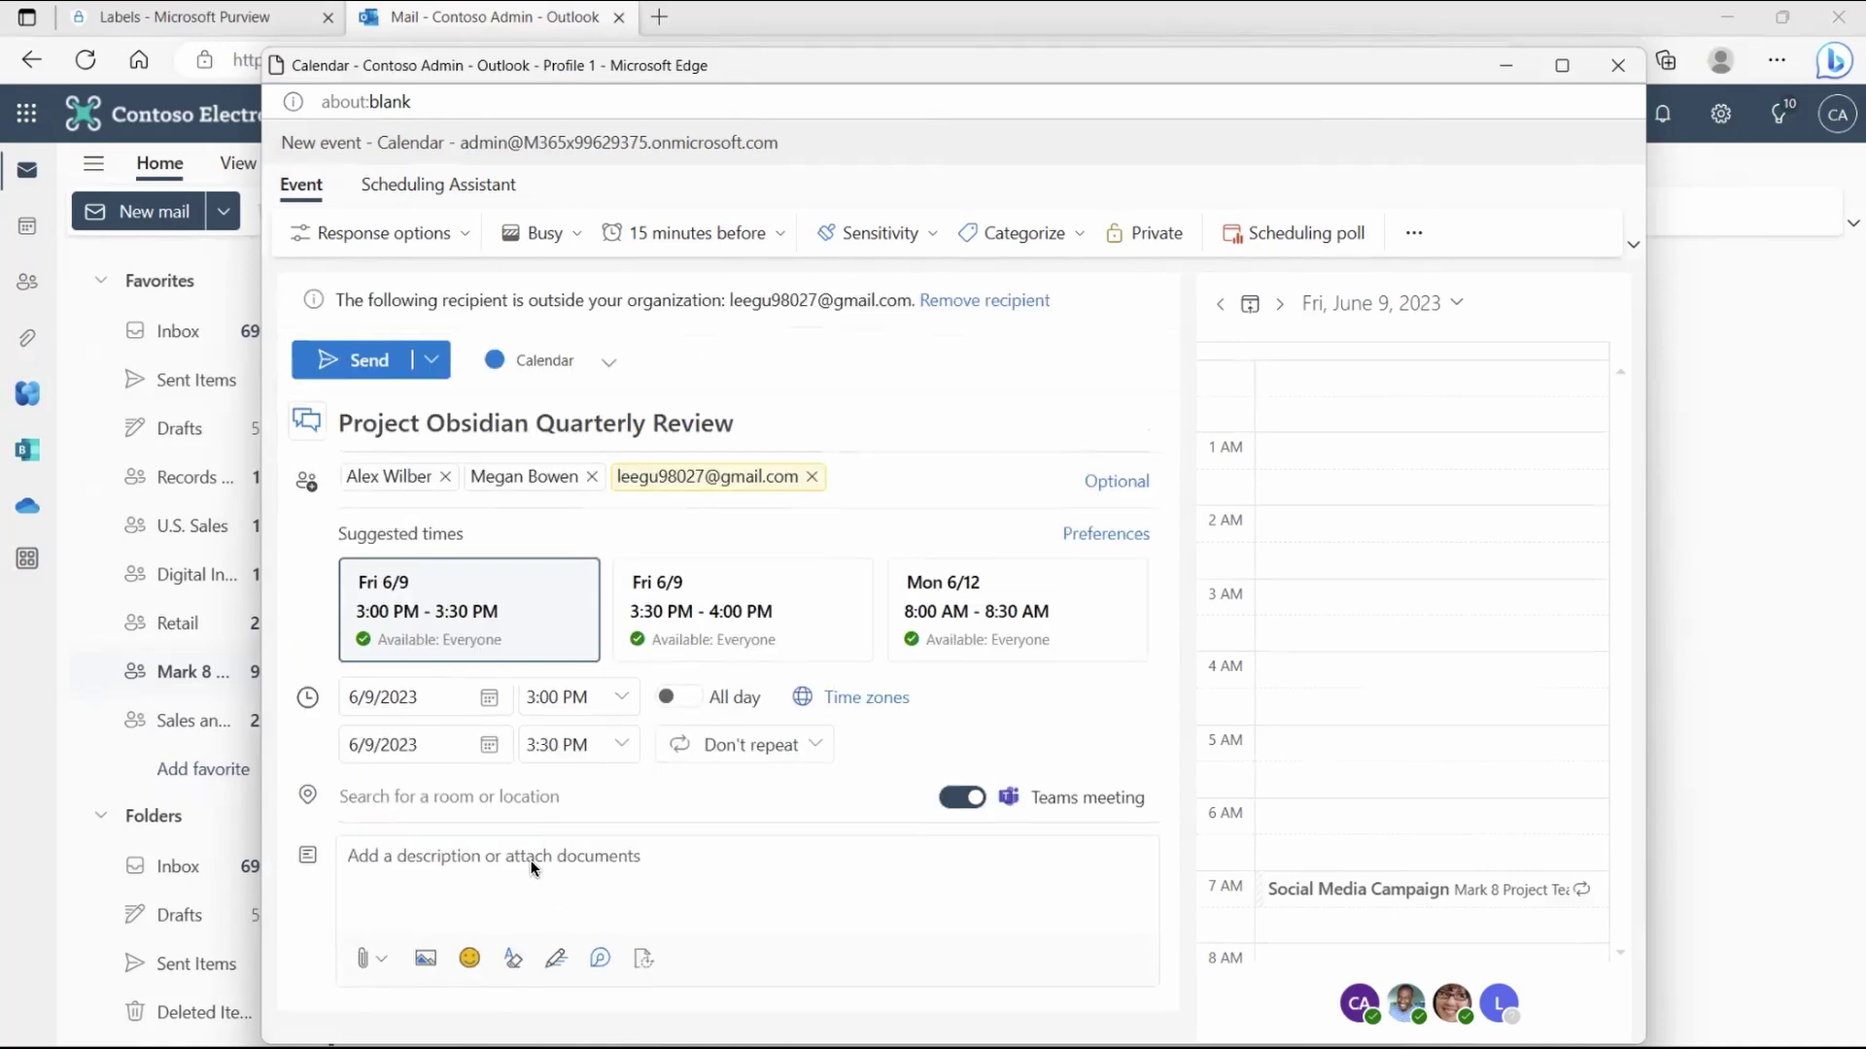
pyautogui.click(515, 887)
pyautogui.write('Here is the Quarterly Review agenda for the Project Obsidian management team.  1. Review milestone progress from last quarter 2. Presentation of Mark 8 prototype 3. Product launch planning for Q4 4. Budget review 5. Open questions')
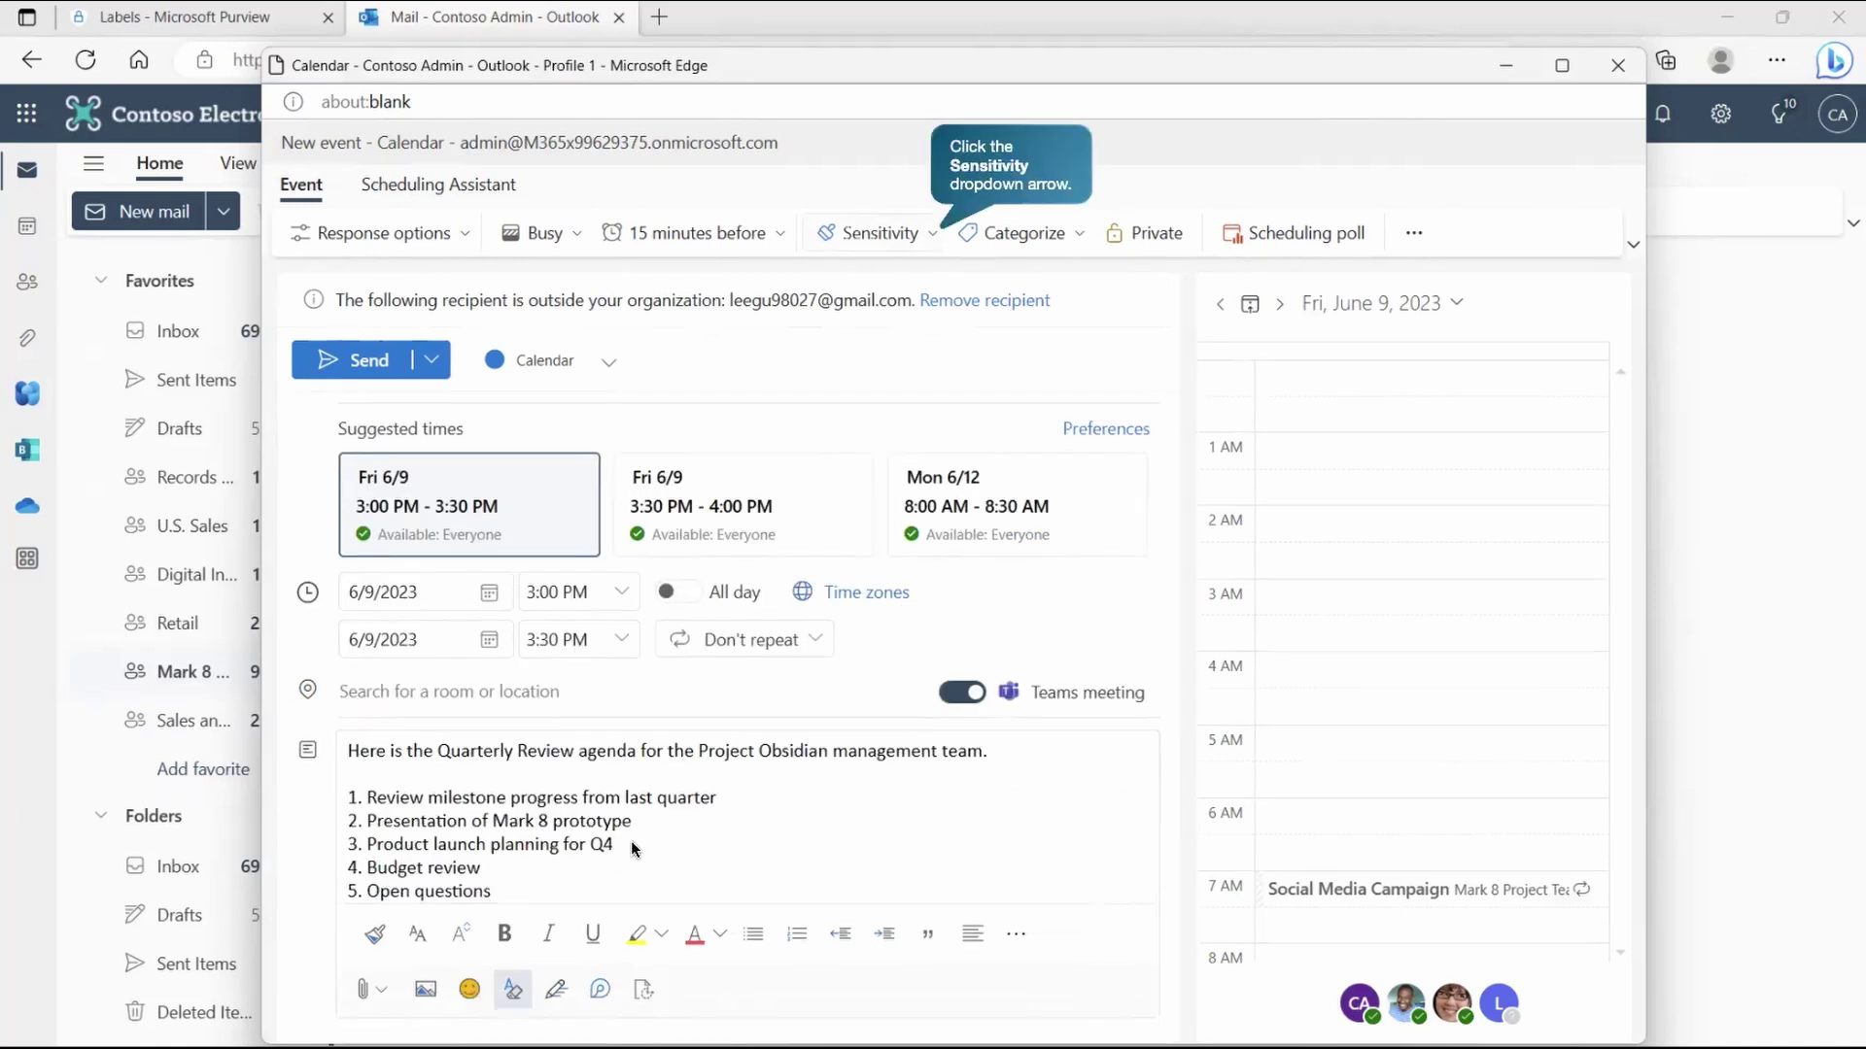
# - Apply the Project Obsidian sensitivity label to the meeting invite and send it
pyautogui.click(934, 240)
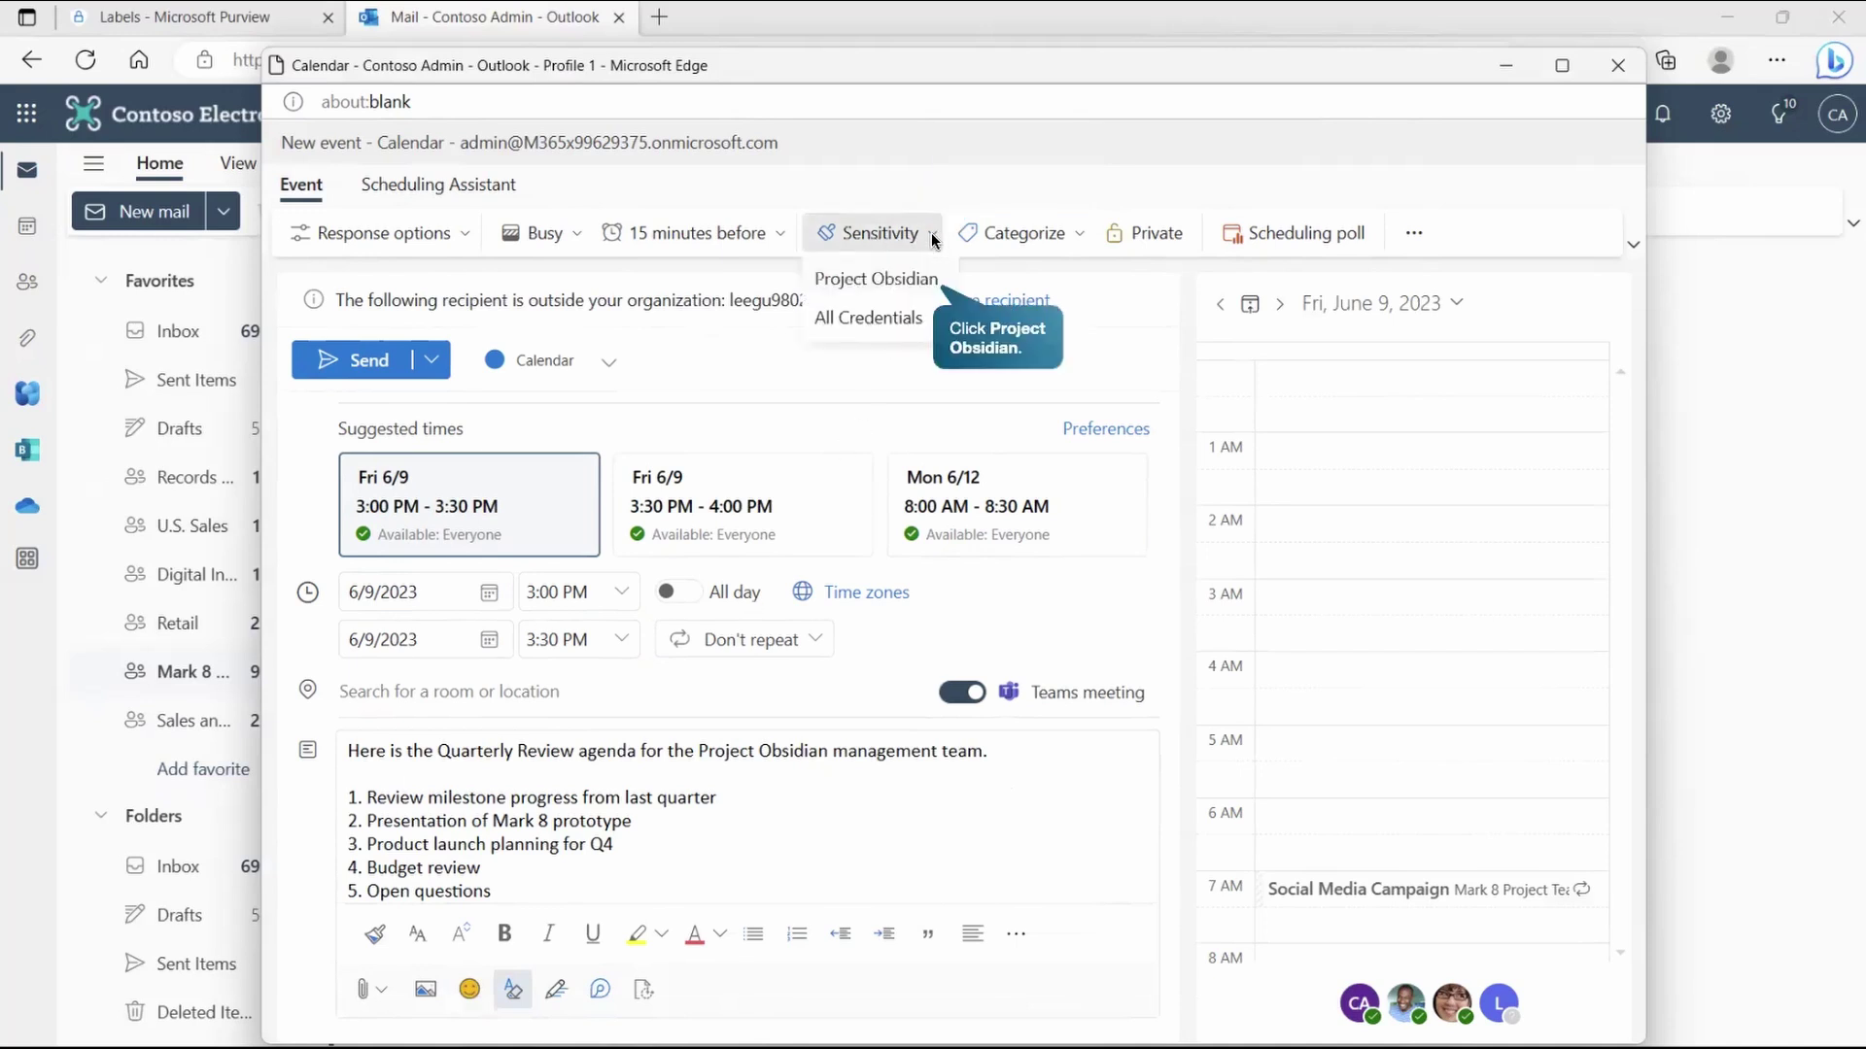
pyautogui.click(890, 282)
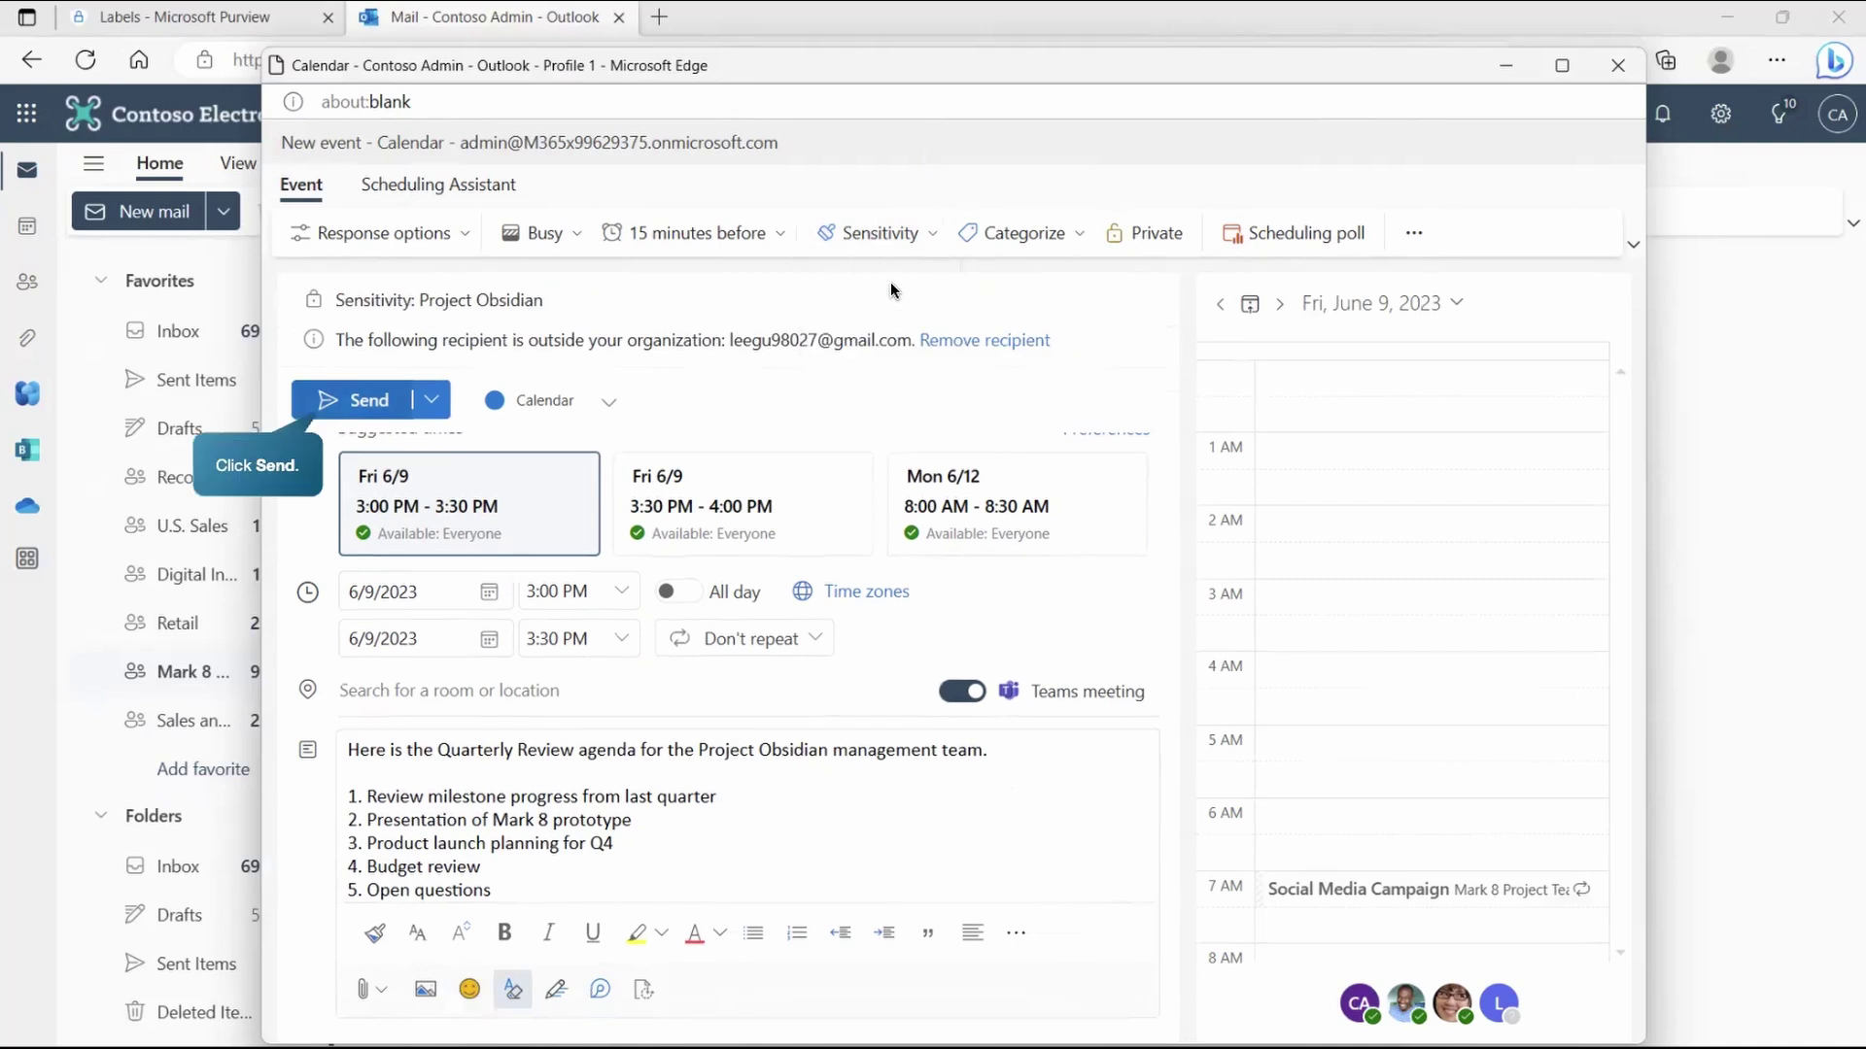
pyautogui.click(347, 402)
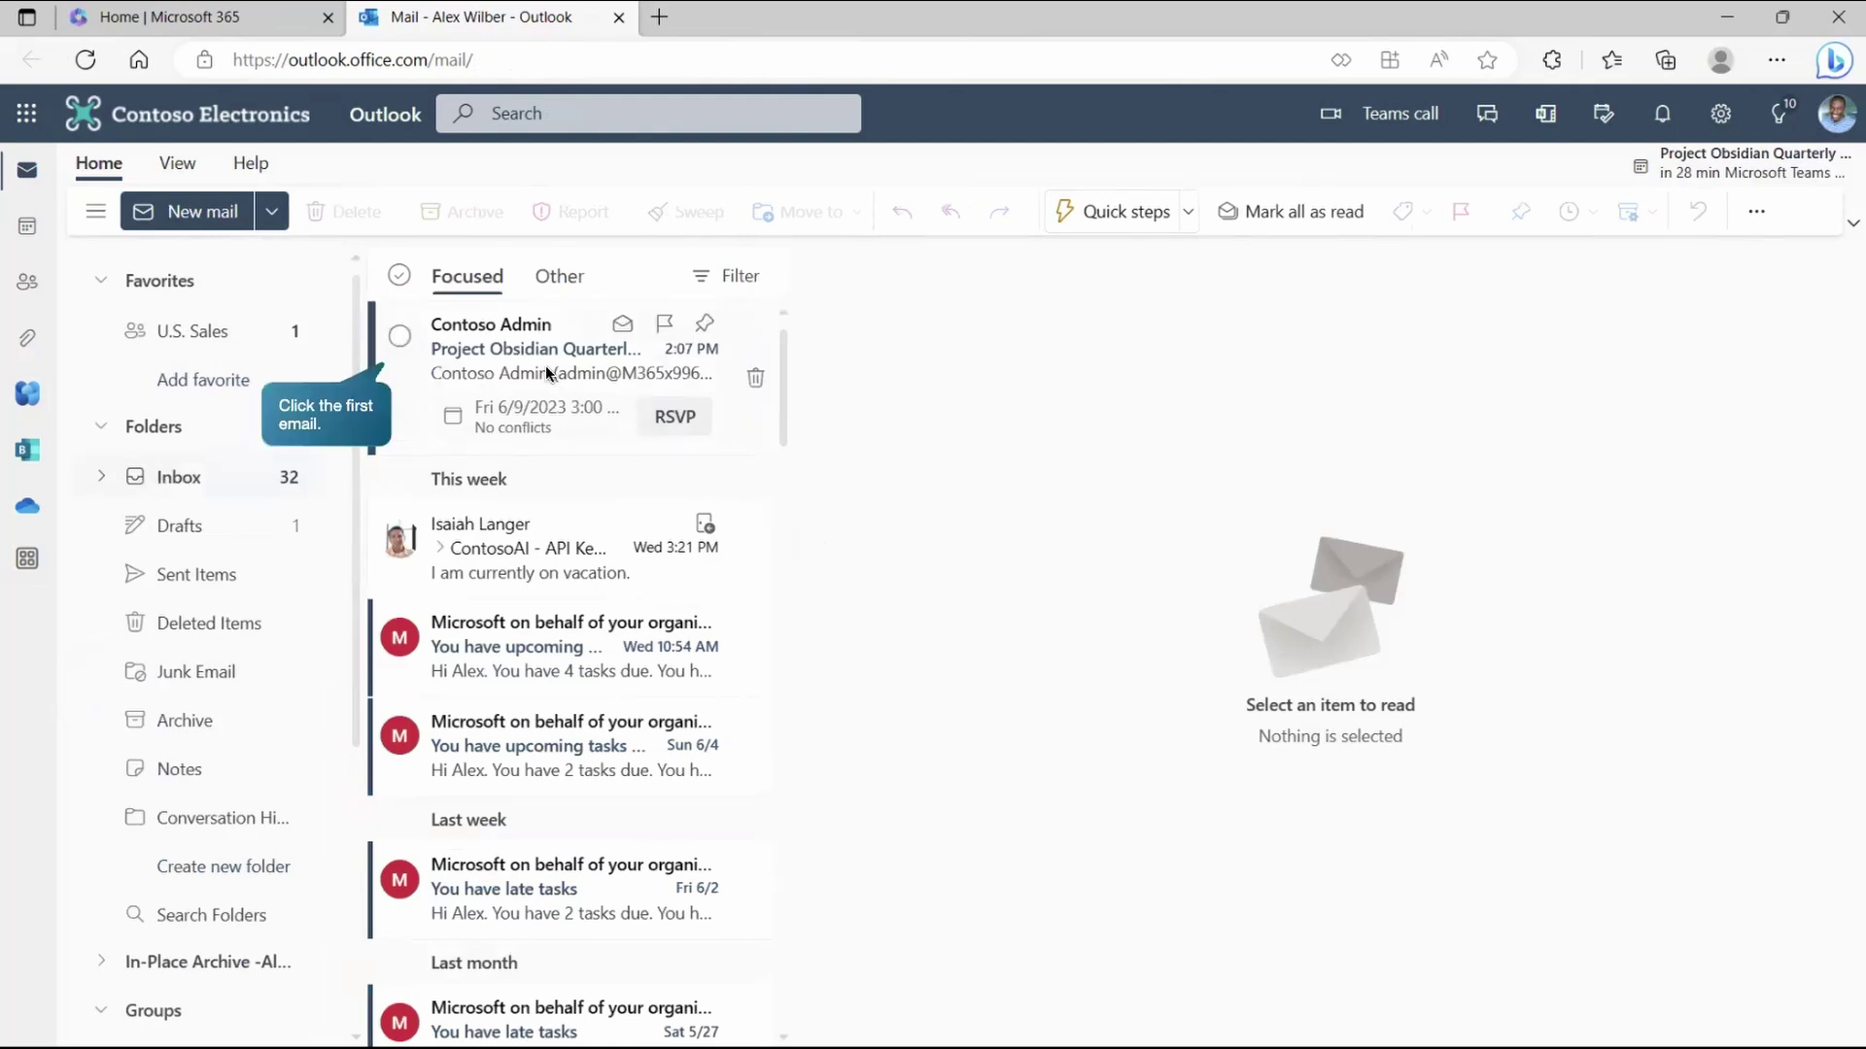
# - Open the Project Obsidian Quarterly Review invitation from the inbox and respond Yes
pyautogui.click(497, 367)
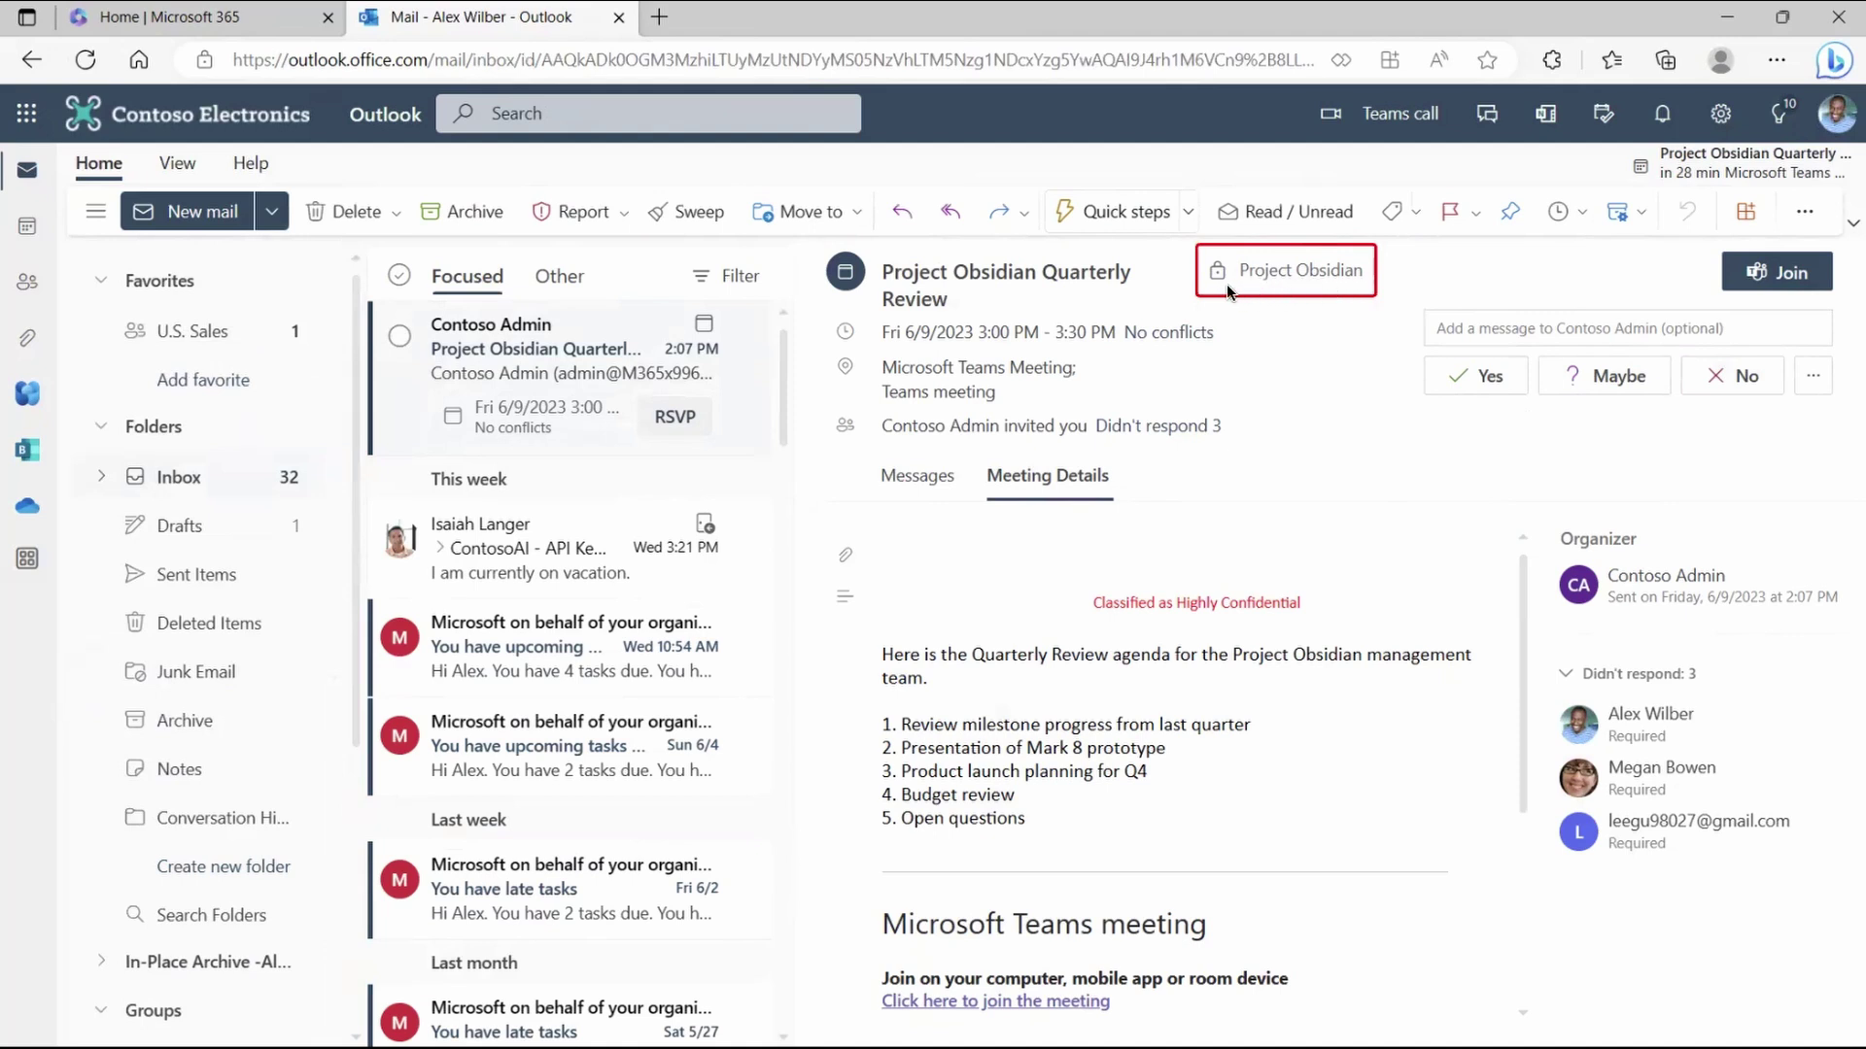
pyautogui.click(1484, 384)
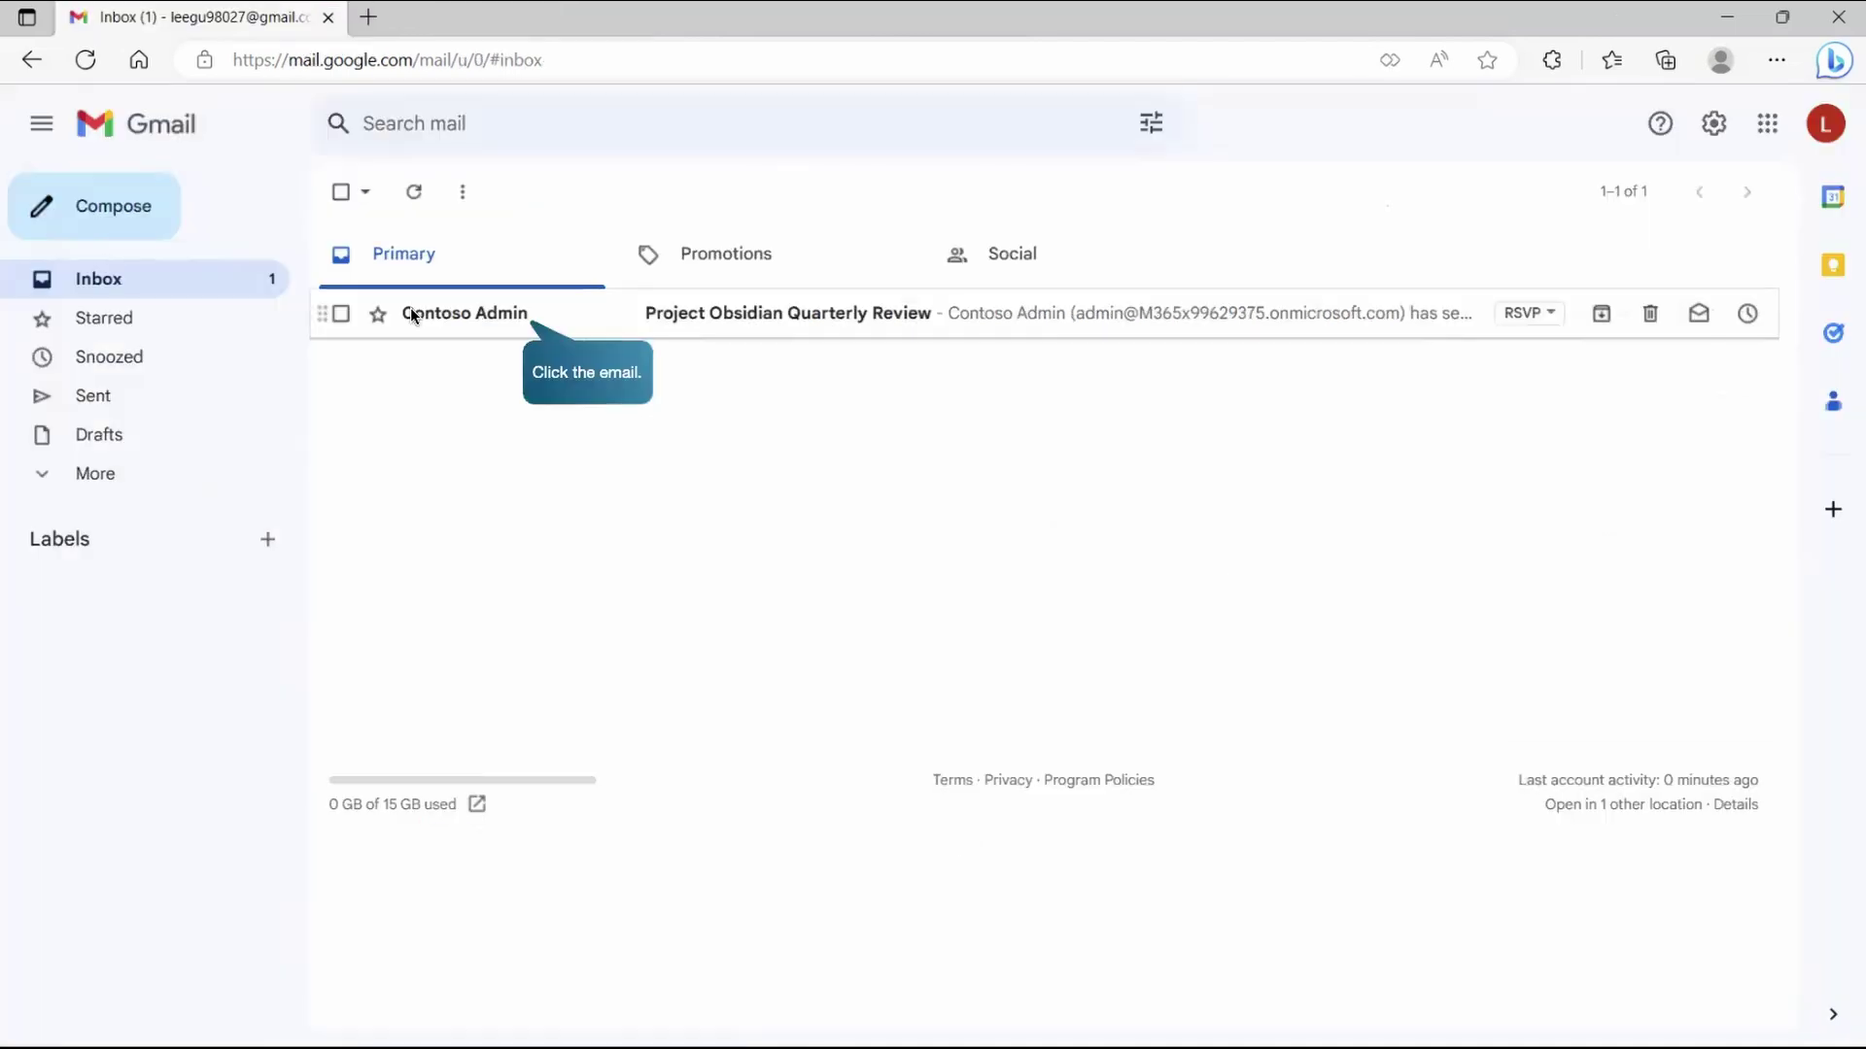
# - Open the protected invite in Gmail and unlock it by signing in with a one-time passcode
pyautogui.click(480, 317)
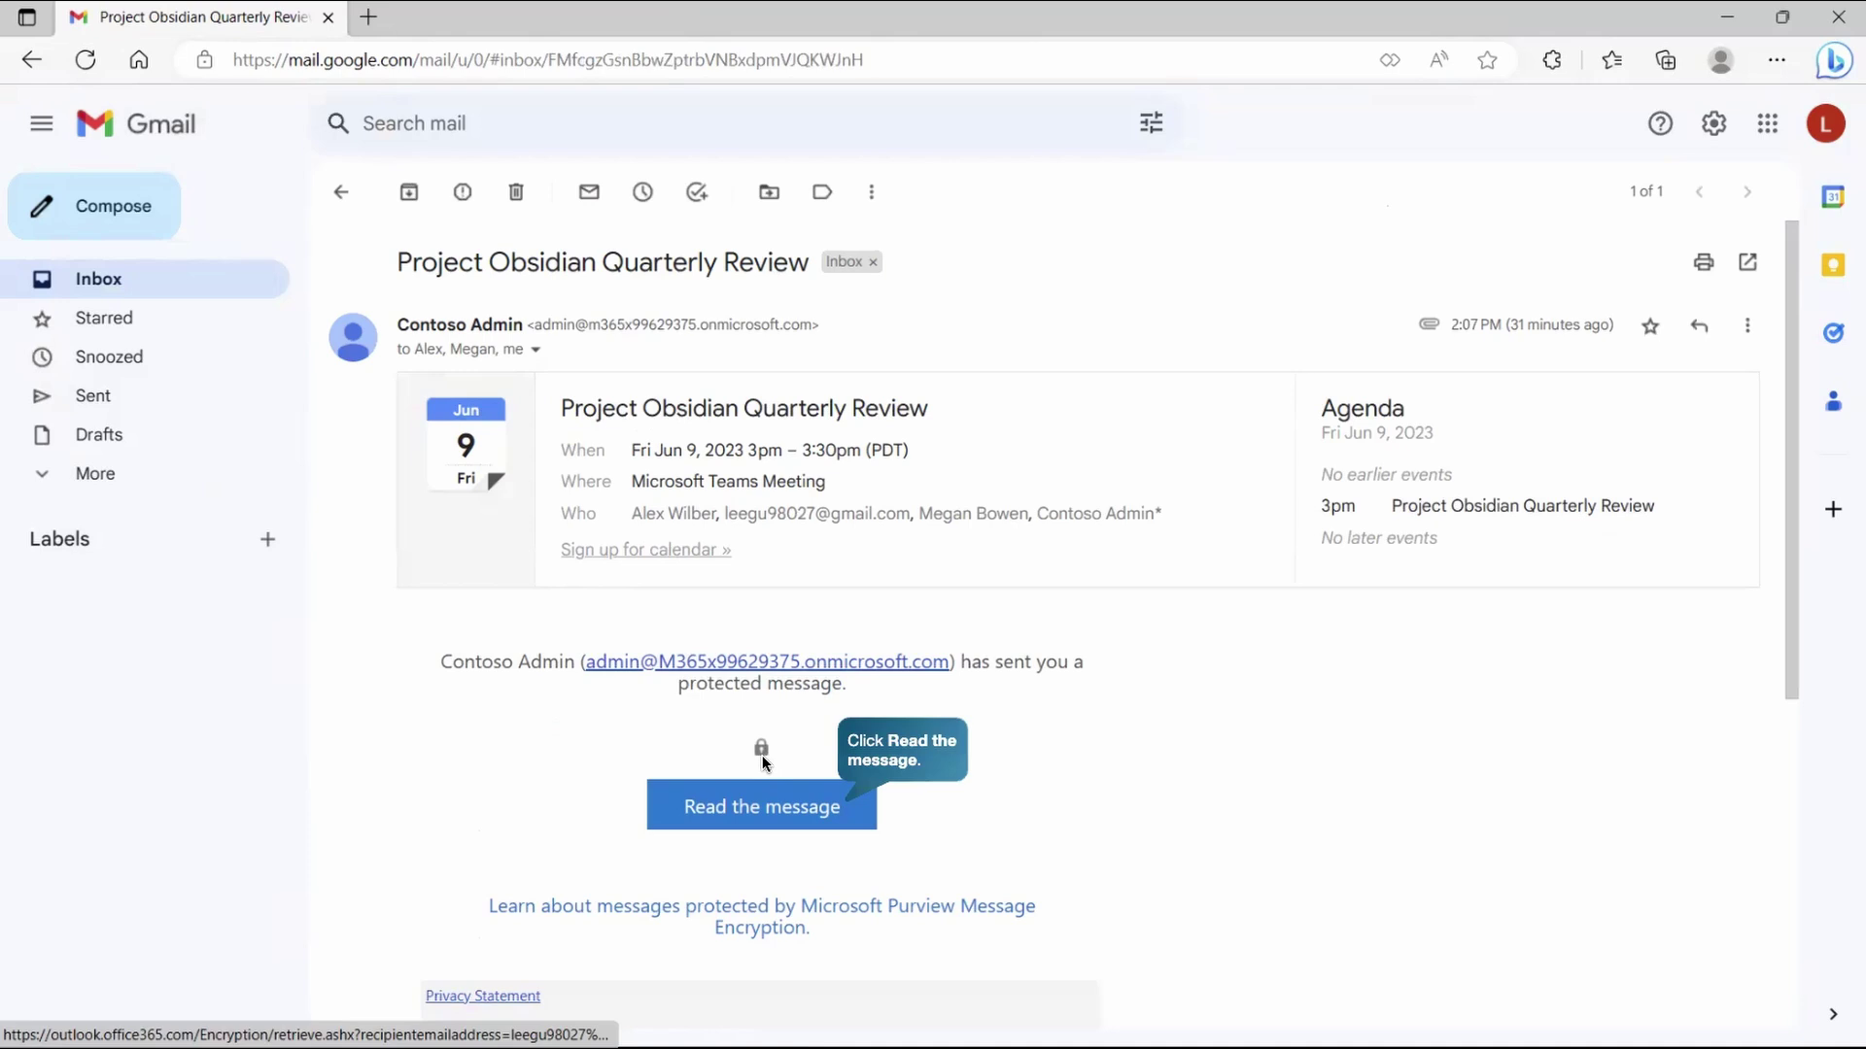
pyautogui.click(754, 811)
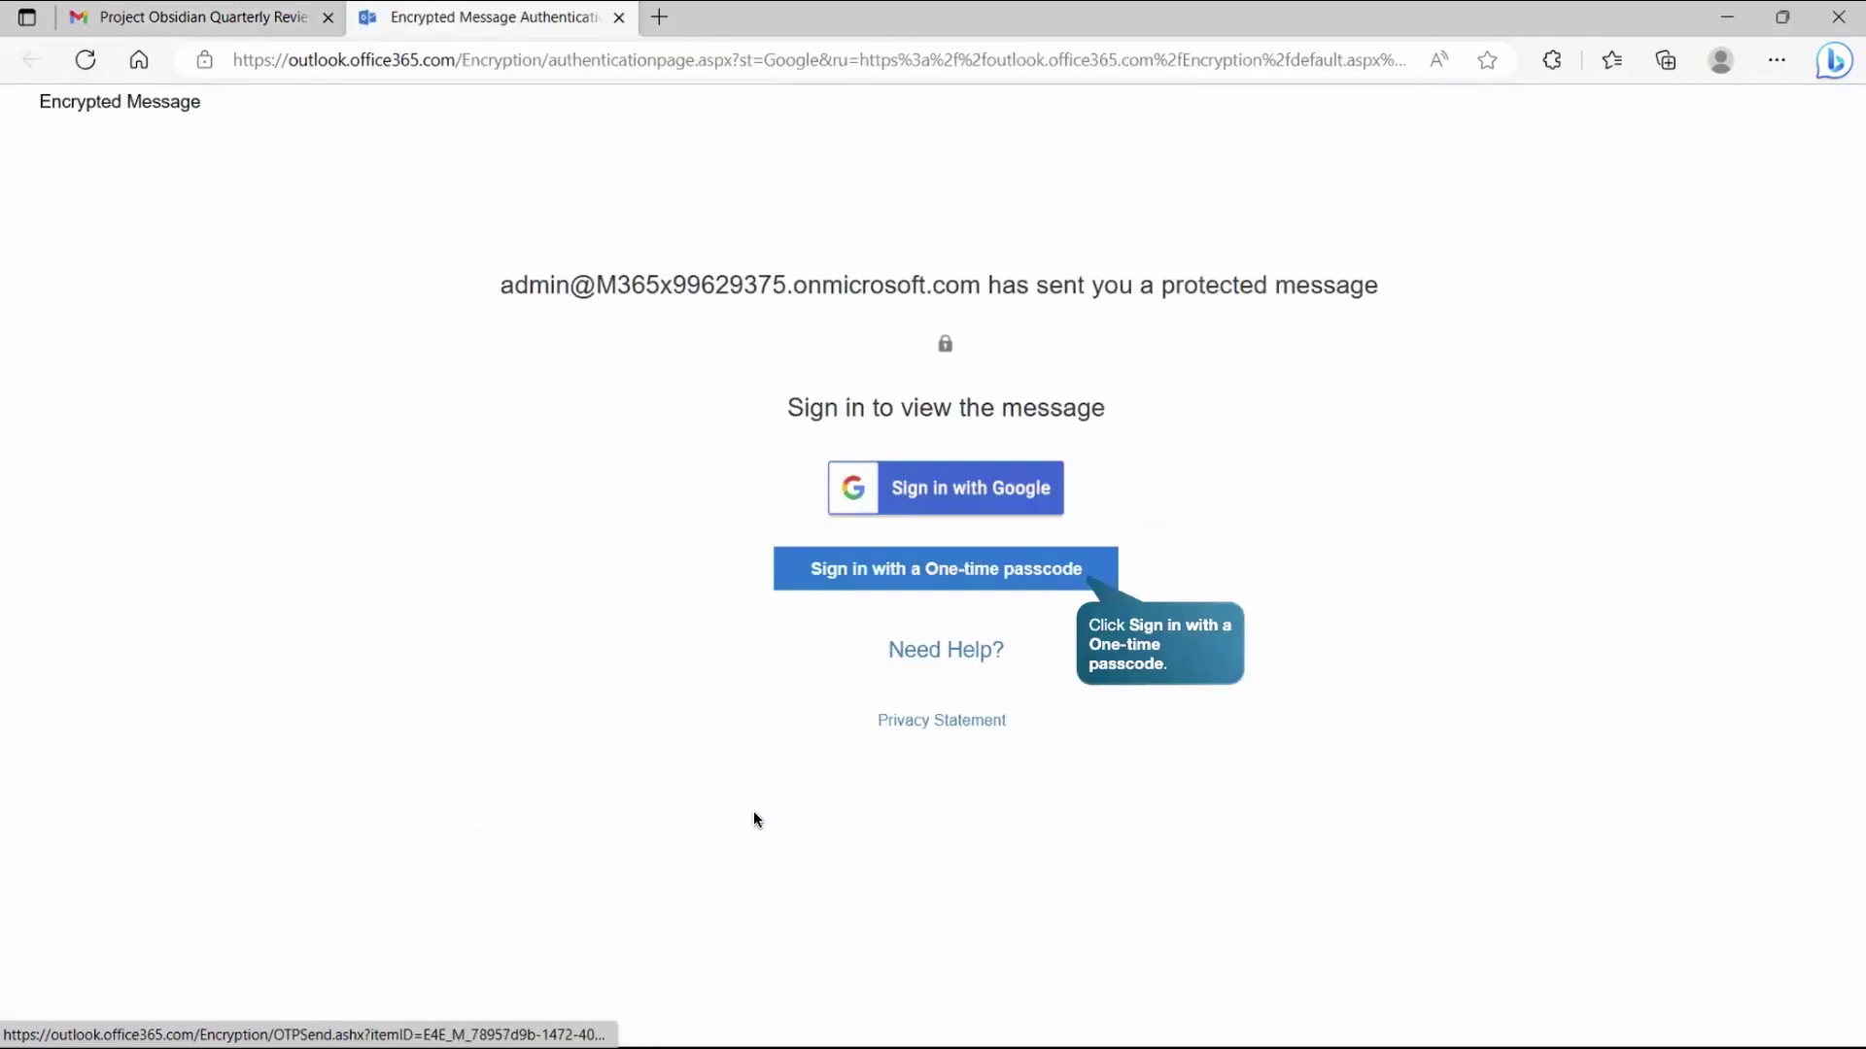
pyautogui.click(947, 575)
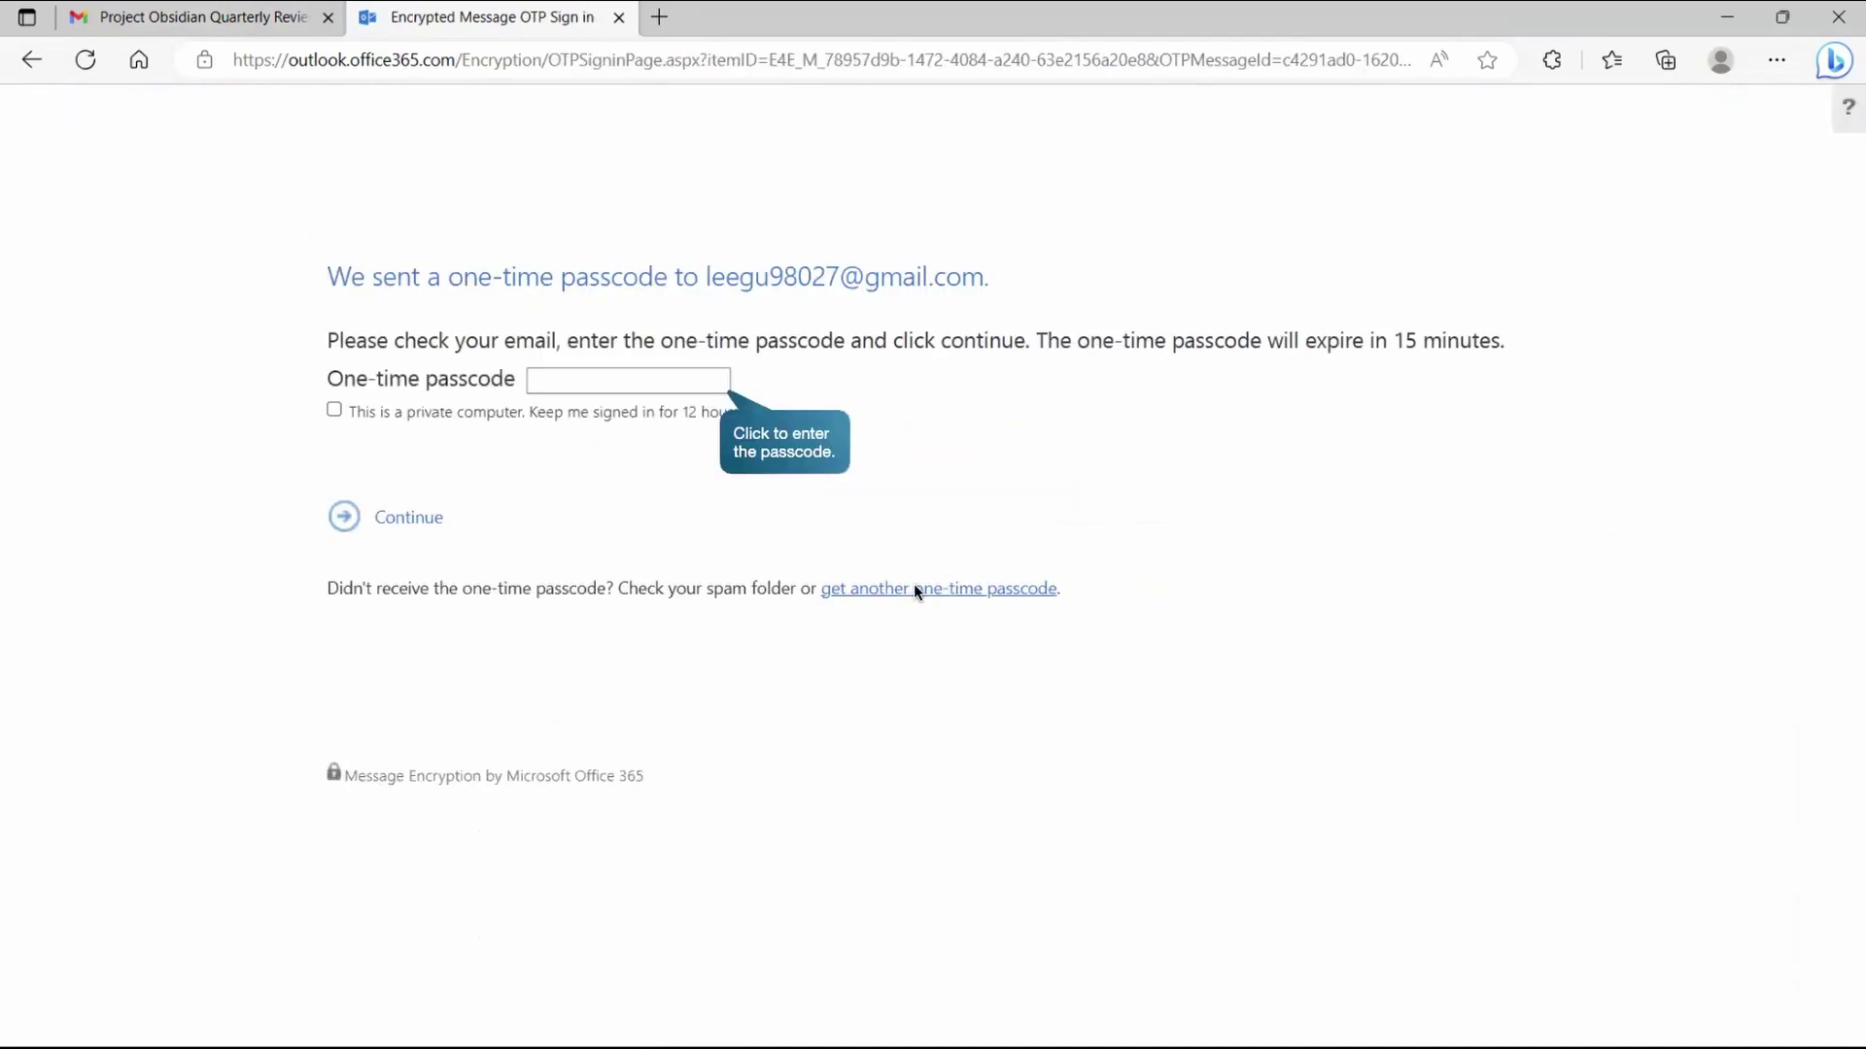
pyautogui.click(586, 382)
pyautogui.hotkey('ctrl', 'v')
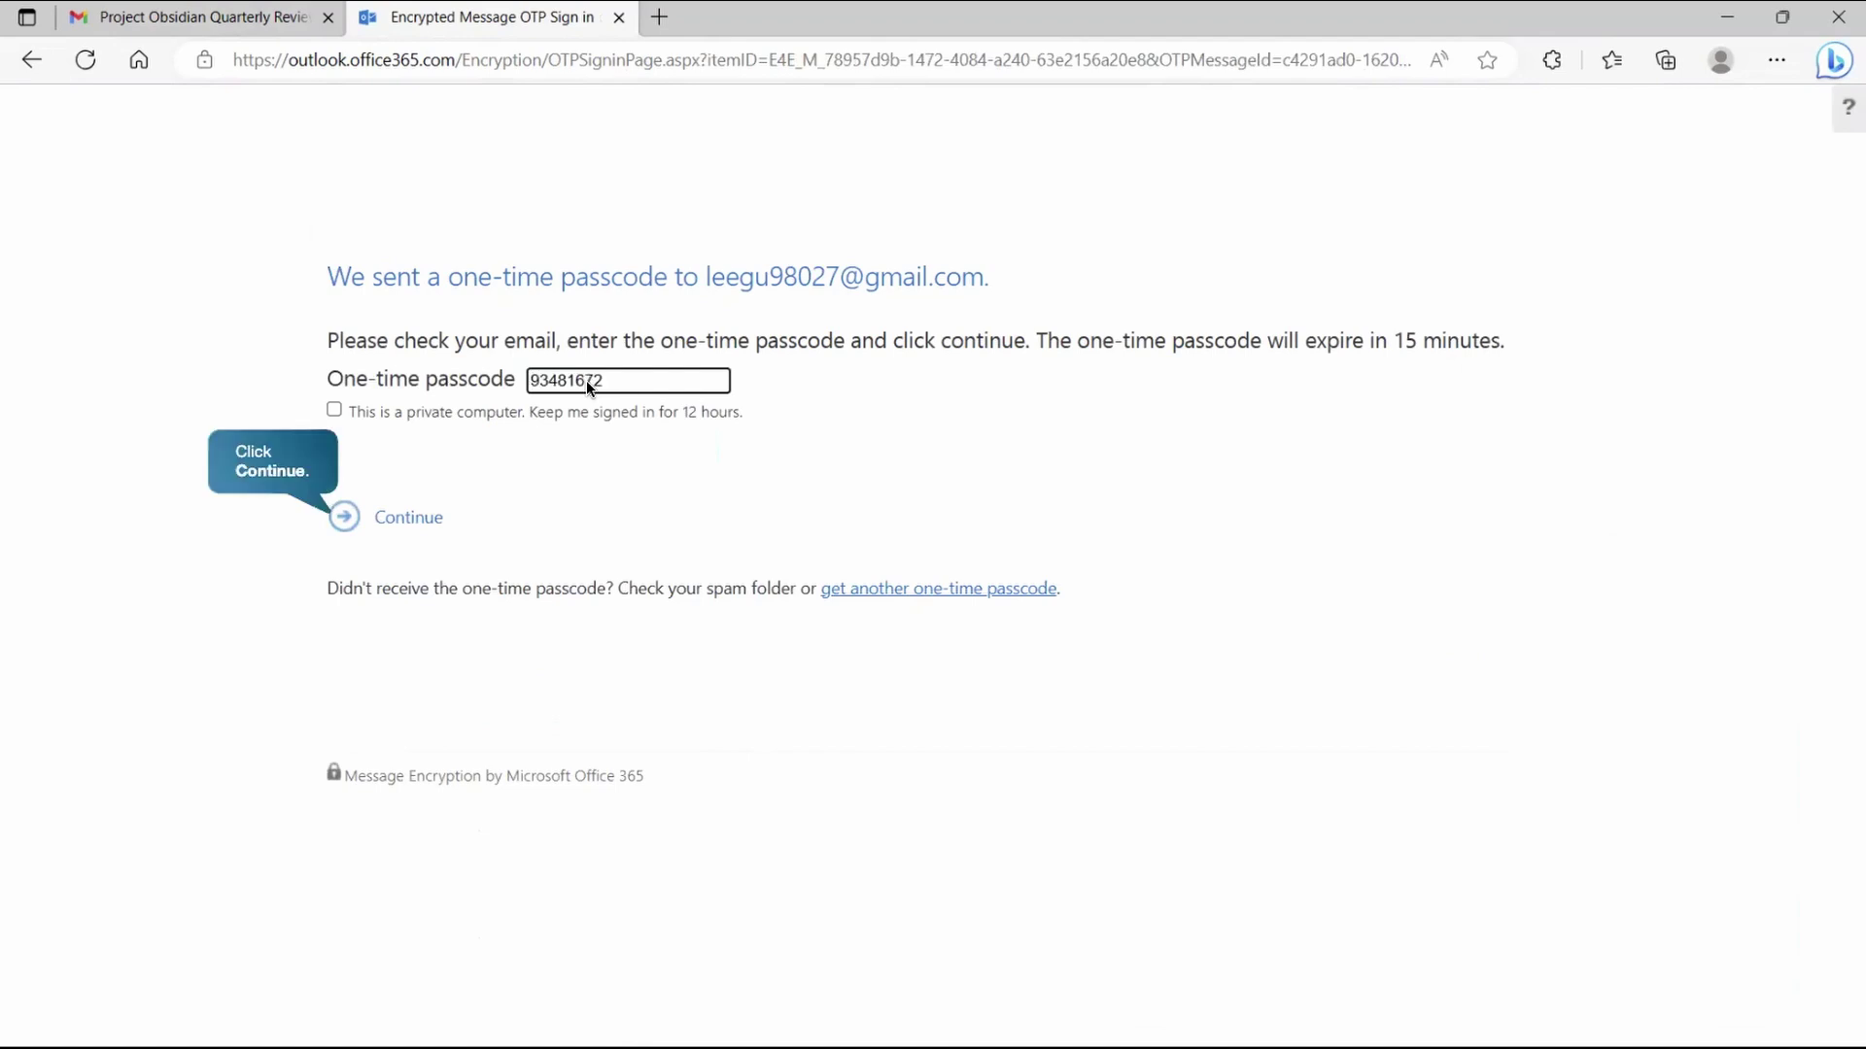
pyautogui.click(355, 526)
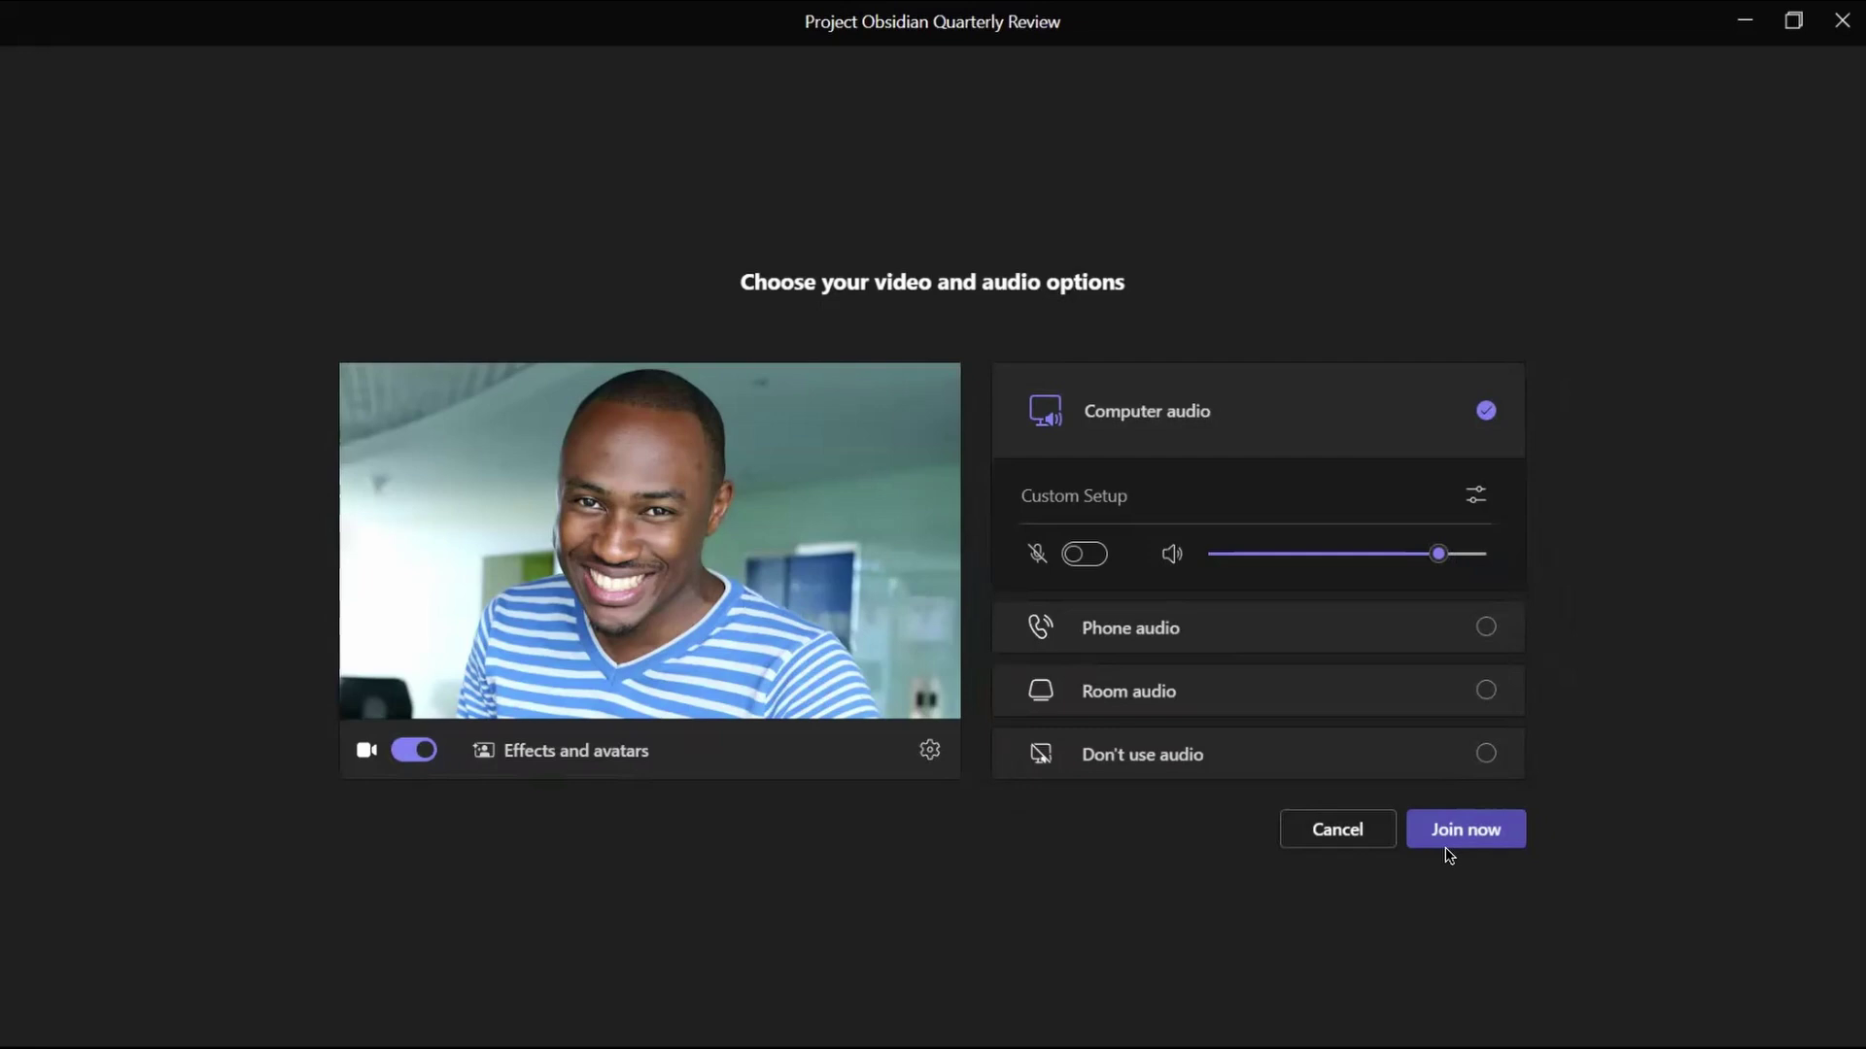
# - Join the Project Obsidian Quarterly Review meeting and dismiss the watermark notice on the shared slide
pyautogui.click(1466, 831)
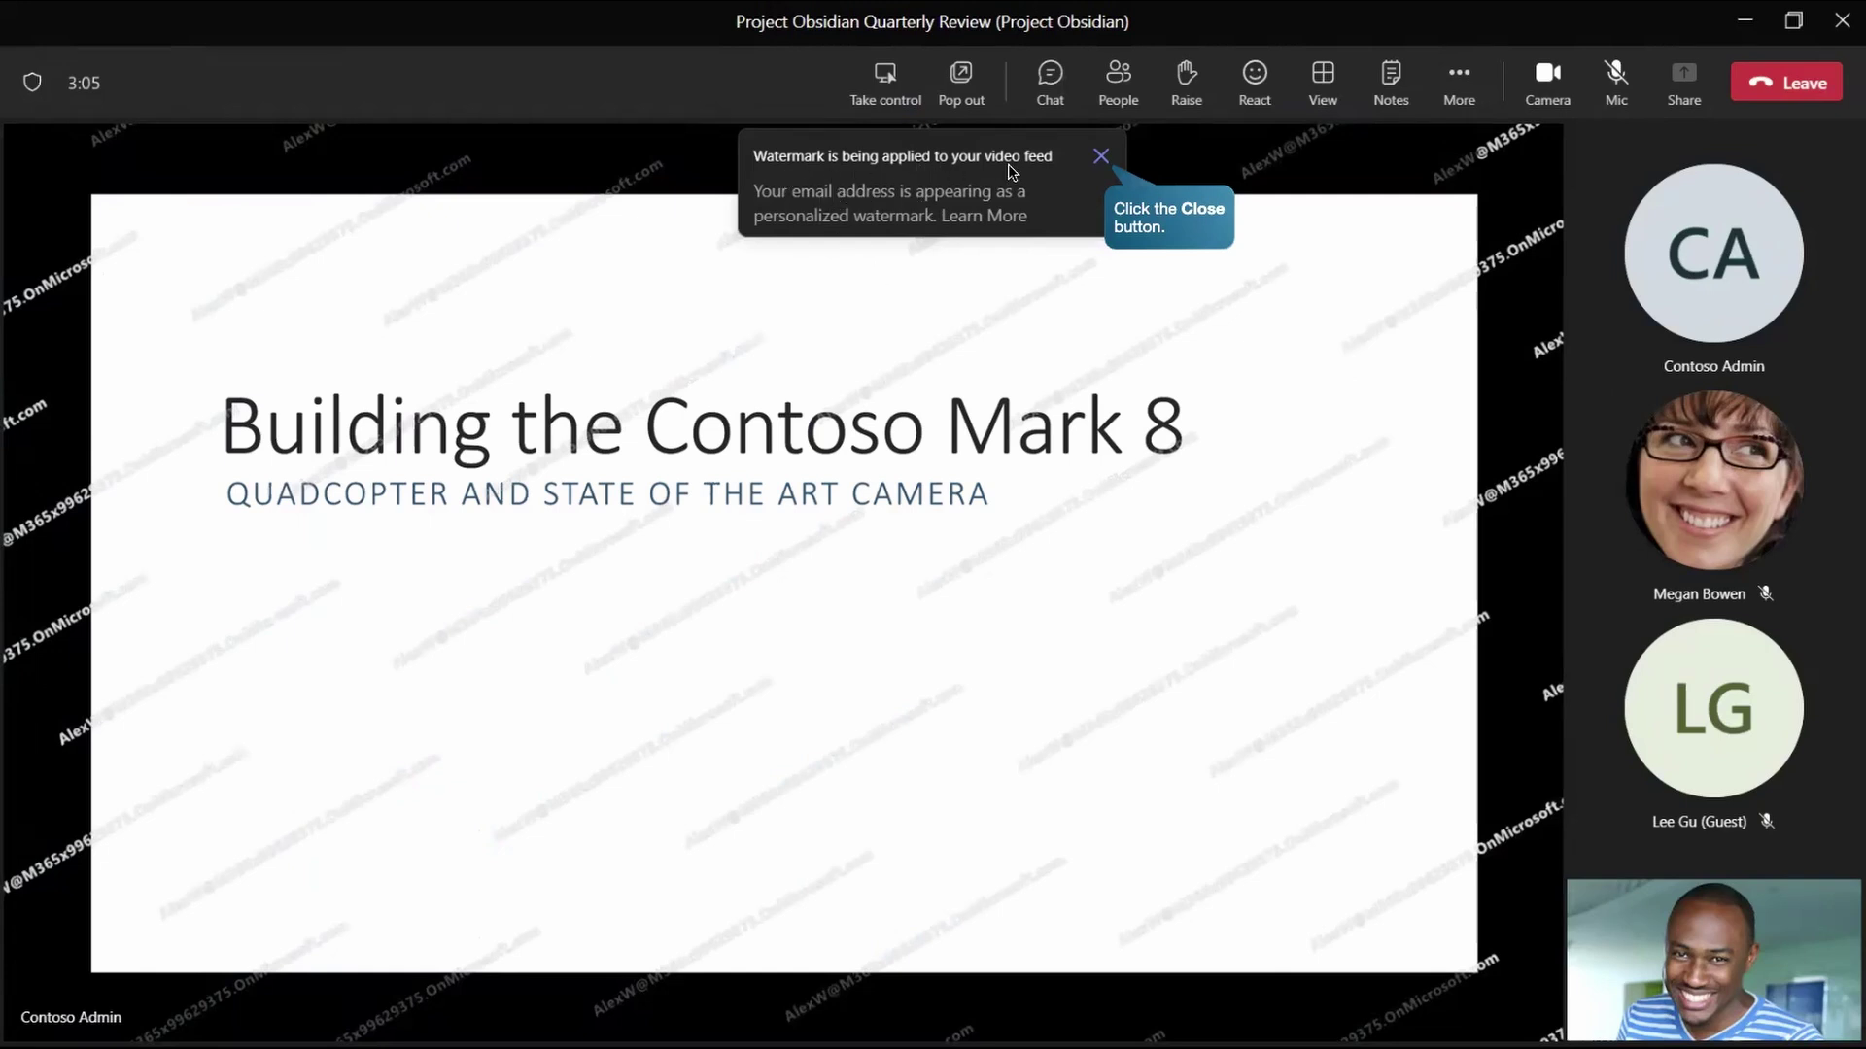
pyautogui.click(1101, 158)
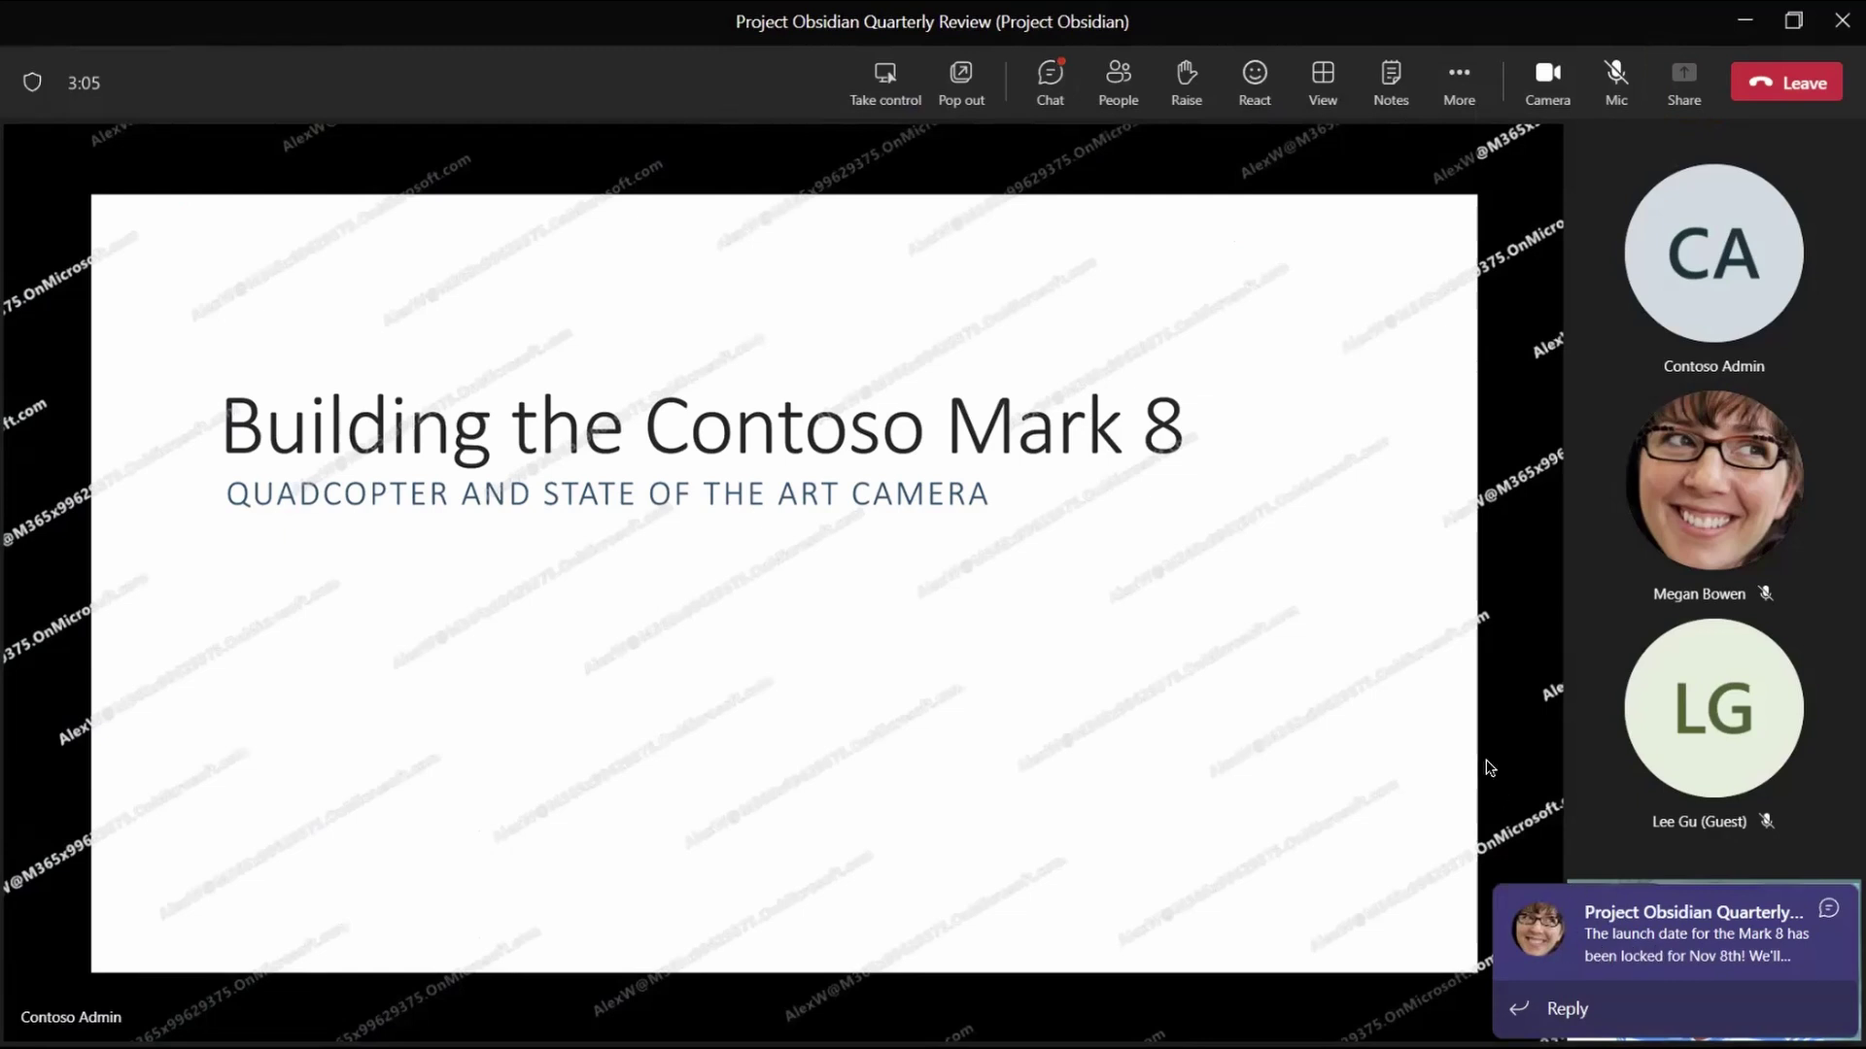
# - Try copying the Mark 8 launch-date message from meeting chat, triggering the copy-blocked warning
pyautogui.click(1055, 89)
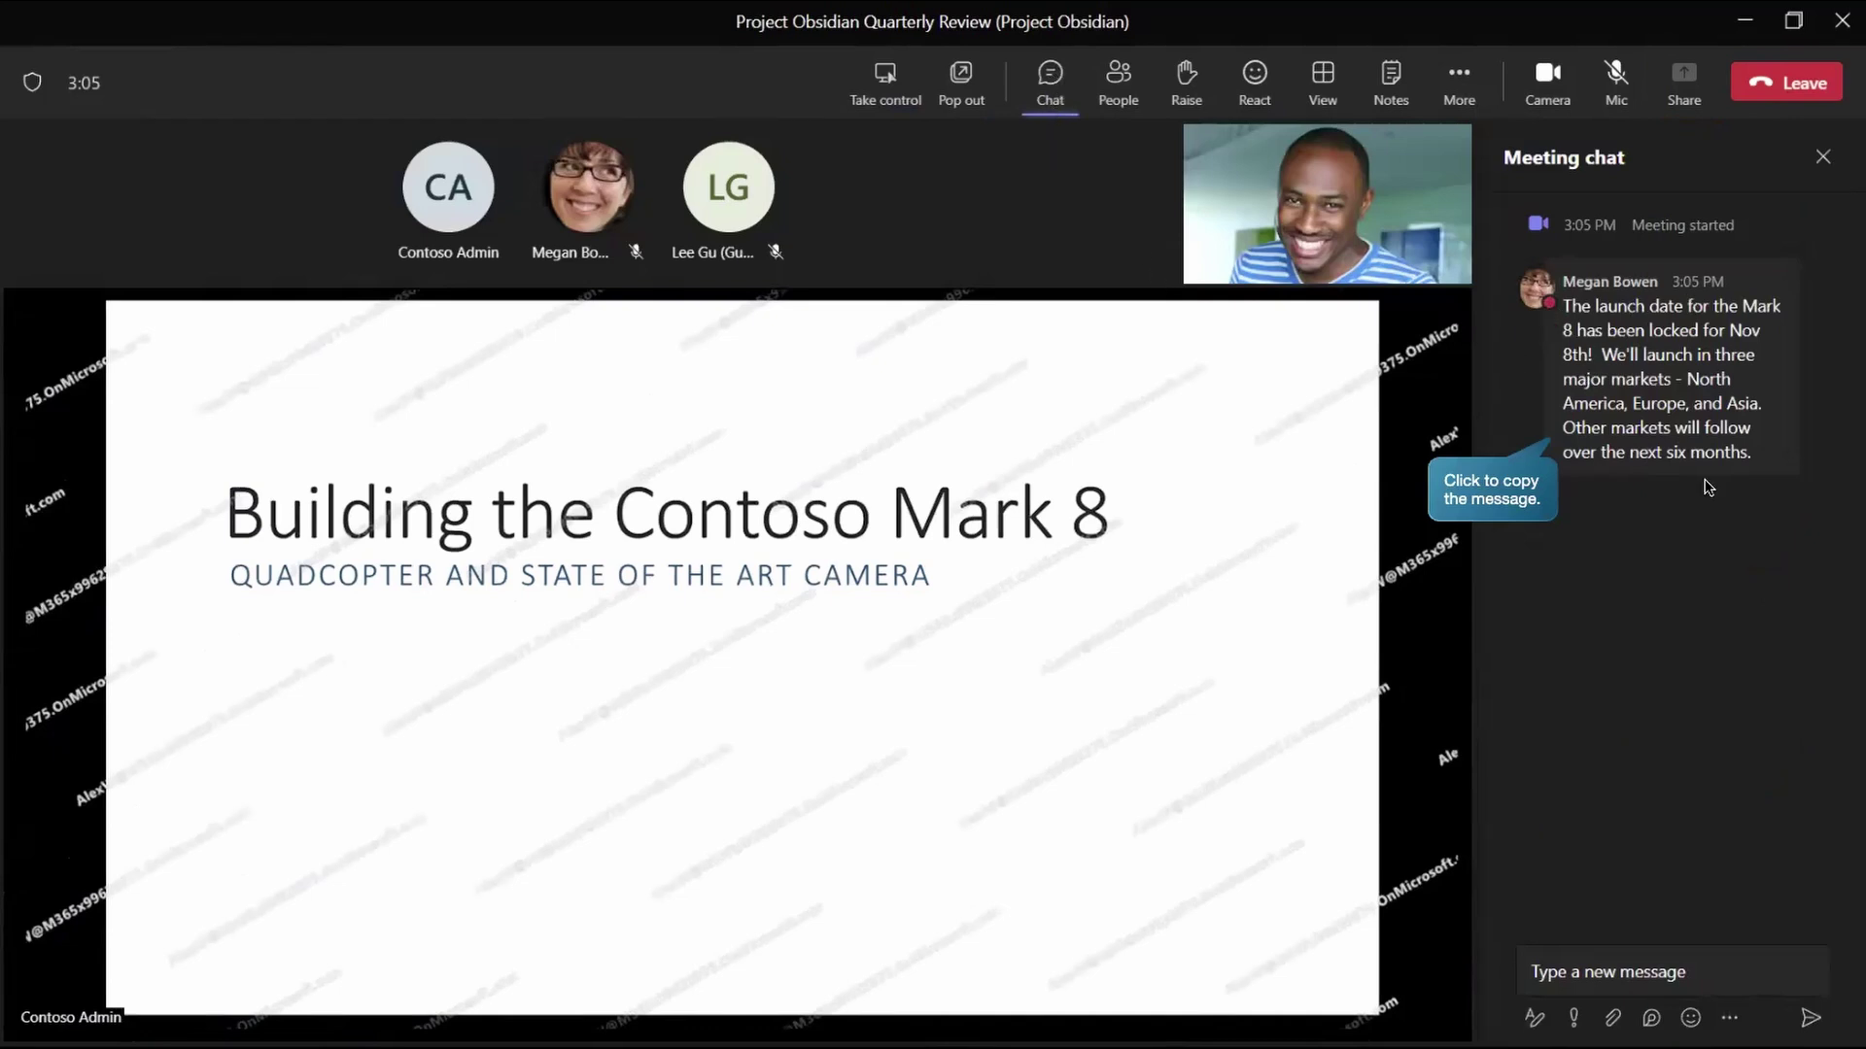
pyautogui.click(1639, 428)
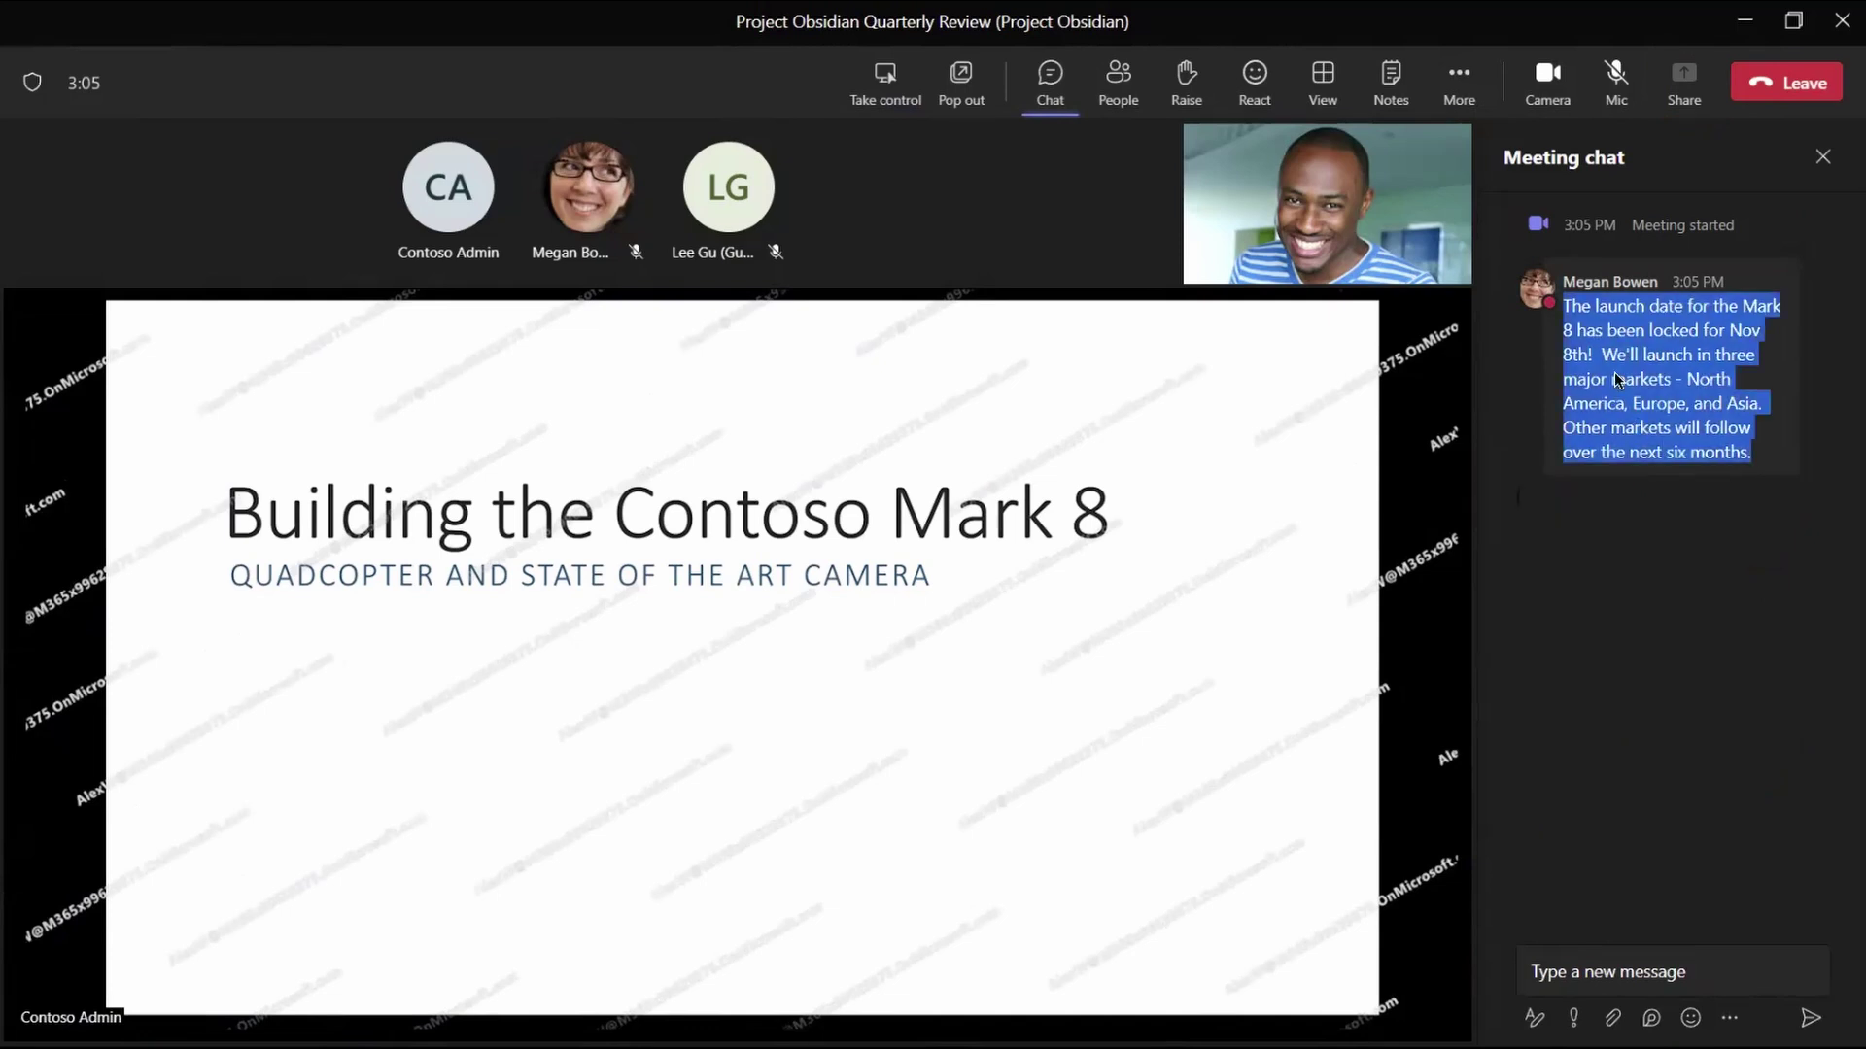
pyautogui.hotkey('ctrl', 'c')
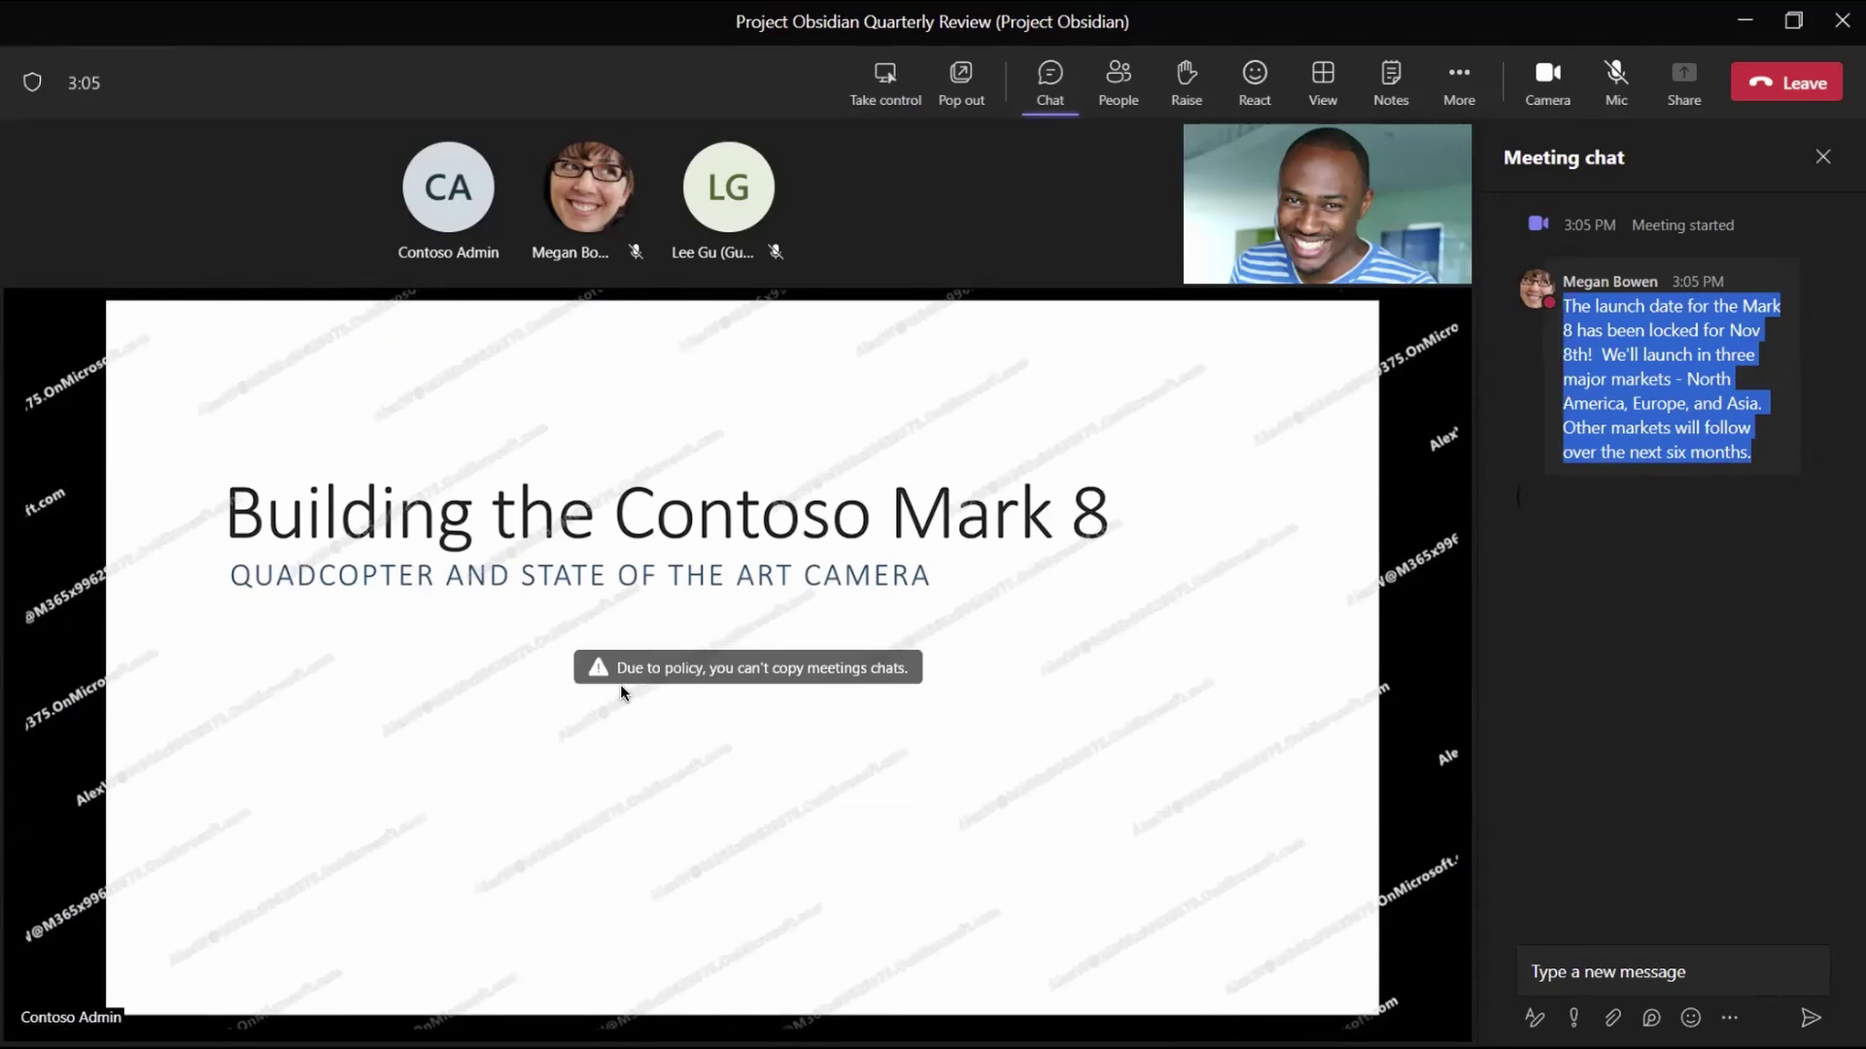